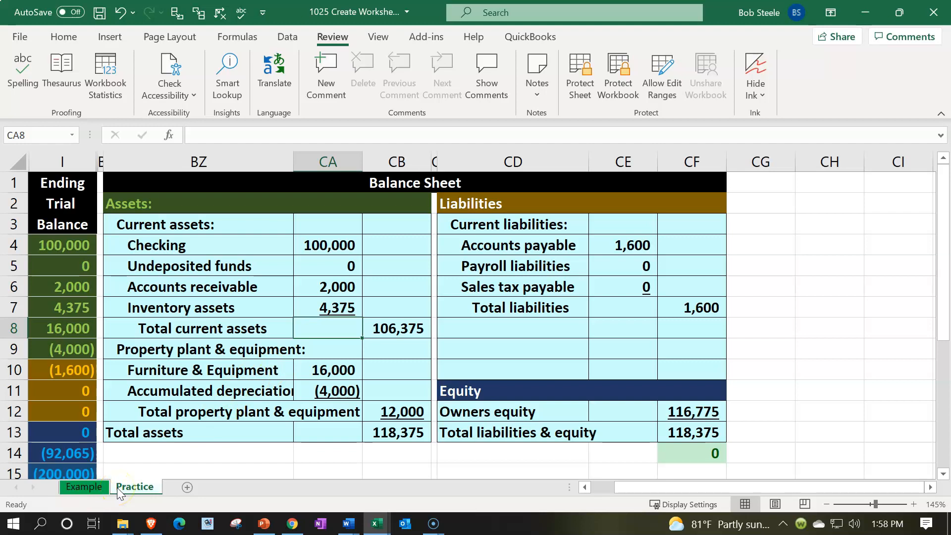
Open the Example sheet and go to the first column of row 8.
click(96, 488)
click(199, 319)
key(Left)
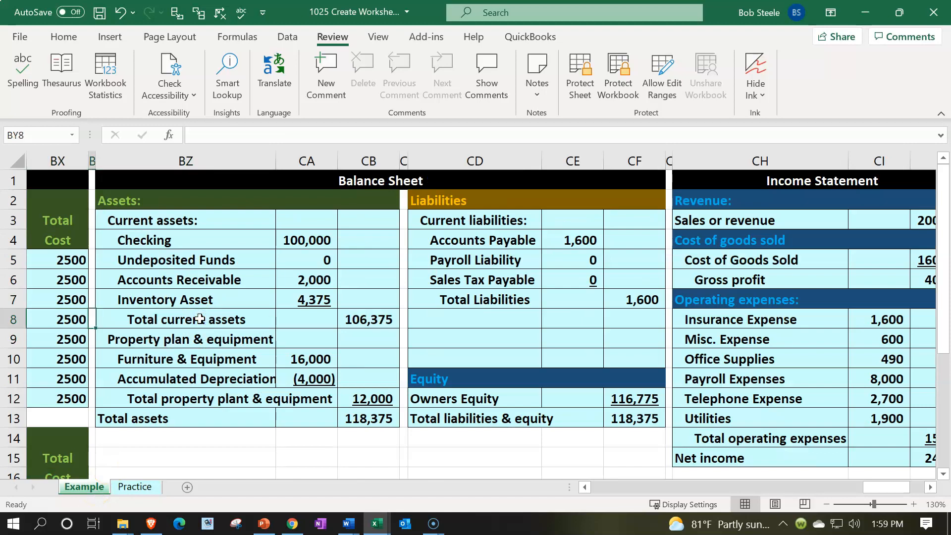
key(Left)
key(Left)
key(Left)
key(Left)
key(Left)
key(Left)
key(Left)
key(Left)
key(Left)
key(Left)
key(Left)
key(Left)
key(Left)
key(Left)
key(Left)
key(Left)
key(Left)
key(Left)
key(Left)
key(Left)
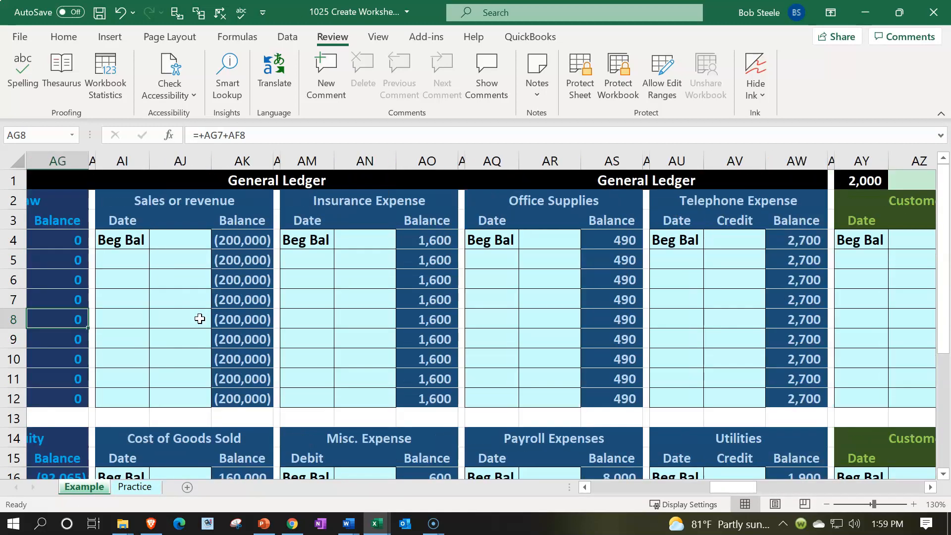
key(Home)
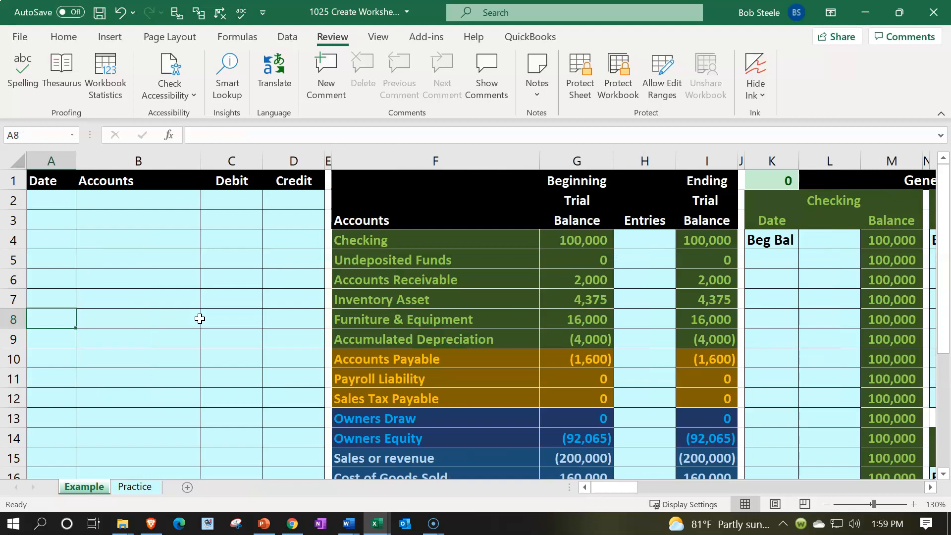
Examine the journal entry and trial balance columns of the Example sheet.
key(Right)
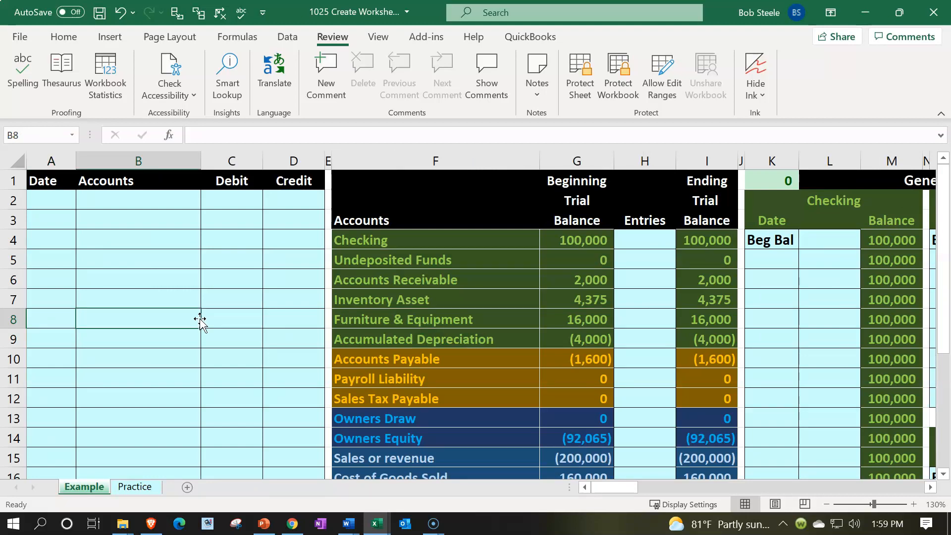
key(Right)
key(Right)
key(Right)
key(Right)
key(Right)
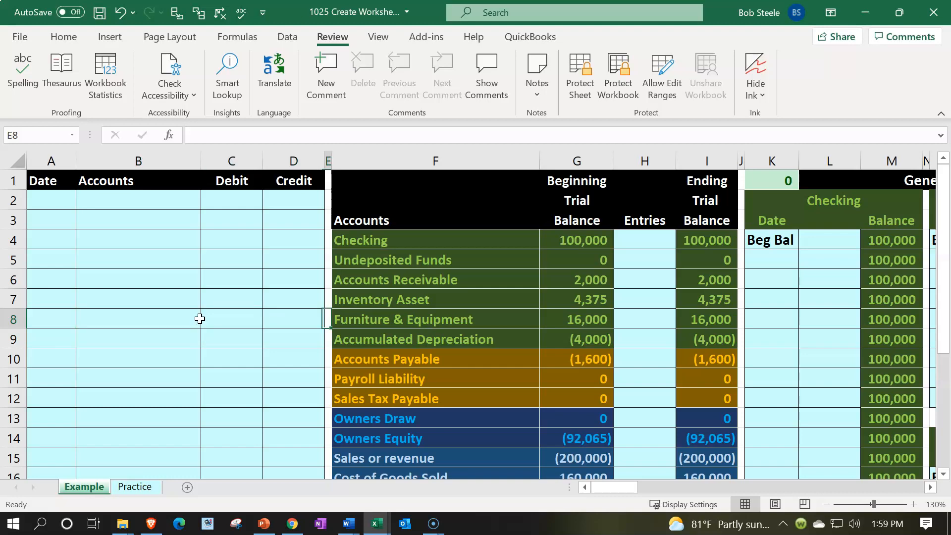
key(Right)
key(Right)
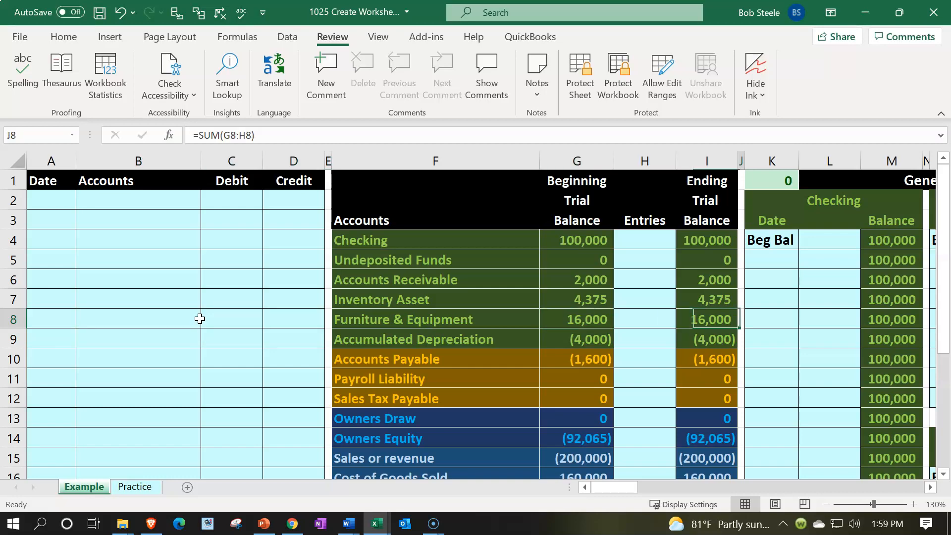
Examine the Example sheet's General Ledger accounts from Checking through Telephone Expense.
key(Right)
key(Right)
key(Right)
key(Right)
key(Right)
key(Right)
key(Right)
key(Right)
key(Right)
key(Right)
key(Right)
key(Right)
key(Right)
key(Right)
key(Right)
key(Right)
key(Right)
key(Right)
key(Right)
key(Right)
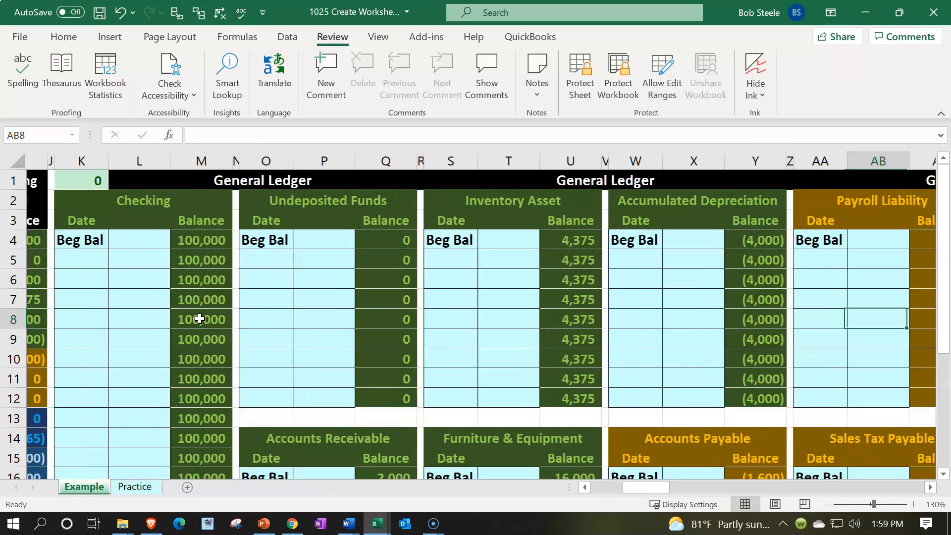
key(Right)
key(Right)
key(Right)
key(Right)
key(Right)
key(Right)
key(Right)
key(Right)
key(Right)
key(Right)
key(Right)
key(Right)
key(Right)
key(Right)
key(Right)
key(Right)
key(Right)
key(Right)
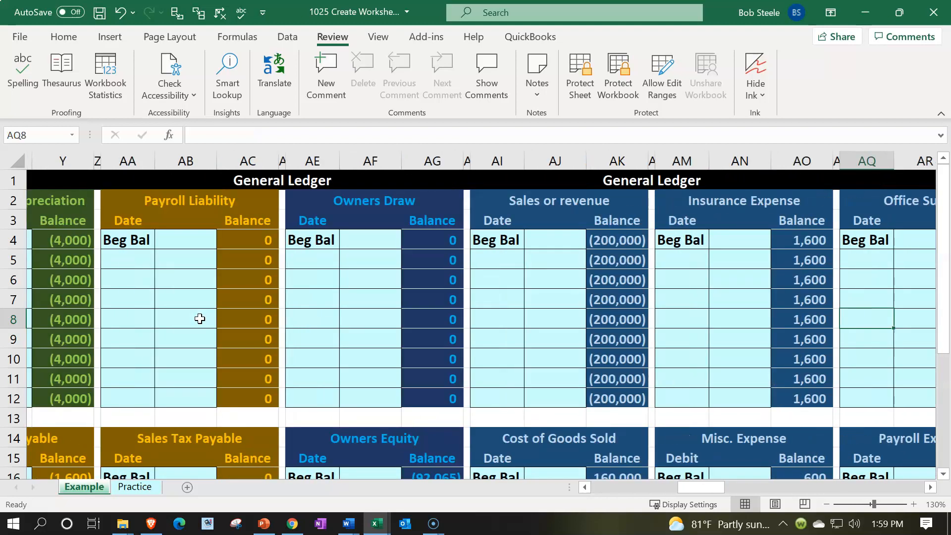
key(Right)
key(Right)
key(Right)
key(Right)
key(Right)
key(Right)
key(Right)
key(Right)
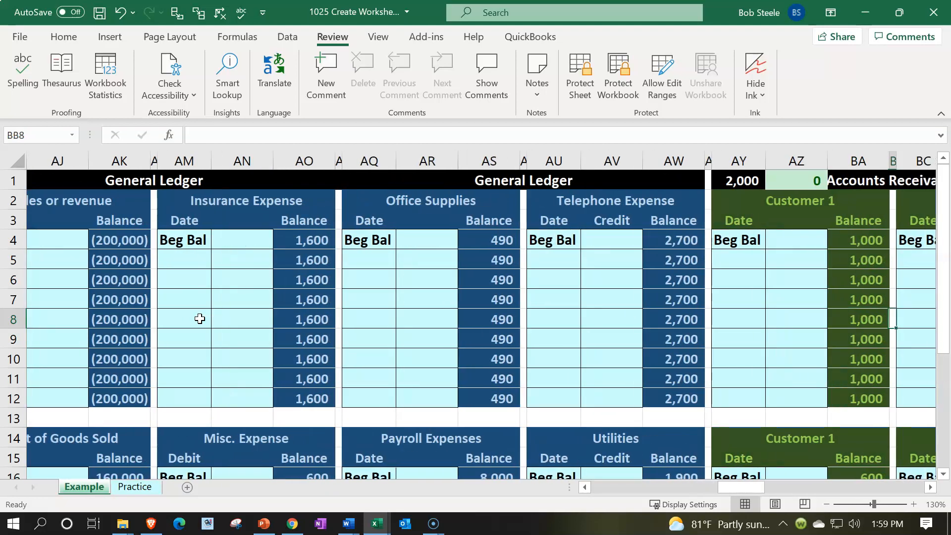
Examine the accounts receivable and accounts payable subsidiary ledgers on the Example sheet.
key(Right)
key(Right)
key(Right)
key(Right)
key(Right)
key(Right)
key(Right)
key(Right)
key(Right)
key(Right)
key(Right)
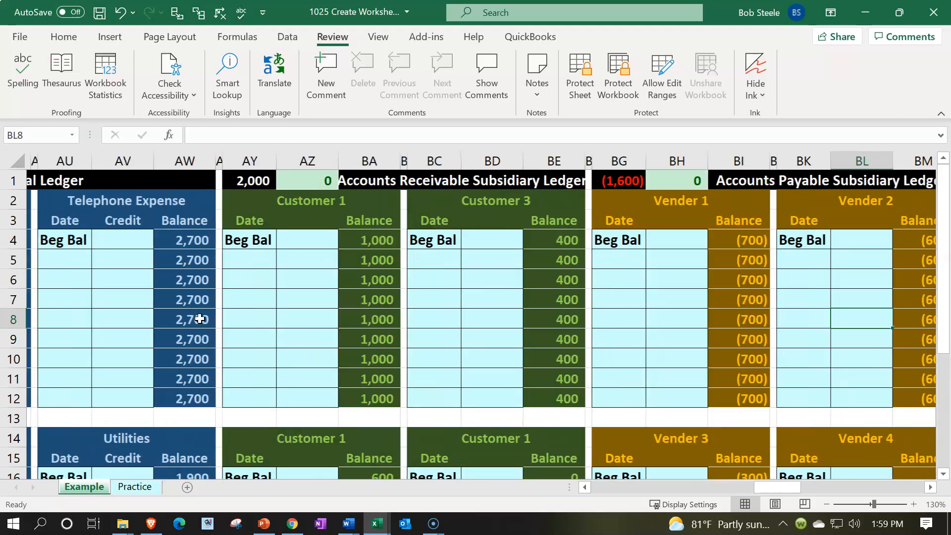
key(Right)
key(Right)
key(Right)
key(Right)
key(Right)
key(Right)
key(Right)
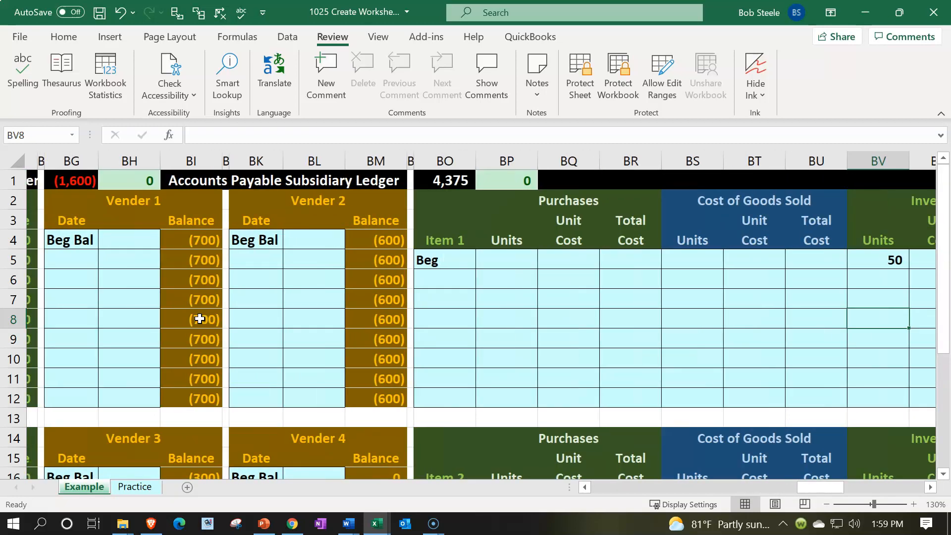
Examine the item inventory records with their purchases, cost of goods sold and inventory columns.
key(Right)
key(Right)
key(Right)
key(Right)
key(Right)
key(Right)
key(Right)
key(Right)
key(Right)
key(Right)
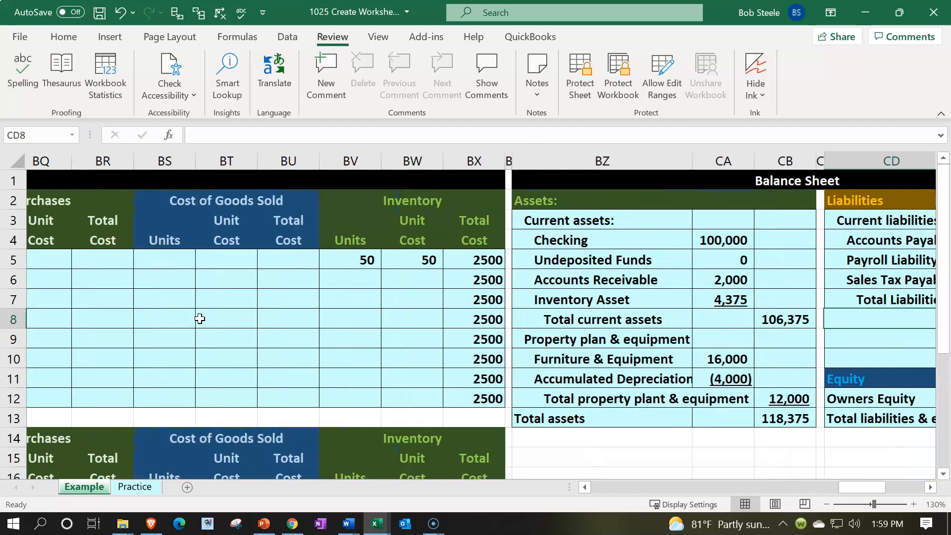
Examine the Balance Sheet, Income Statement and Statement of Equity on the Example sheet.
key(Right)
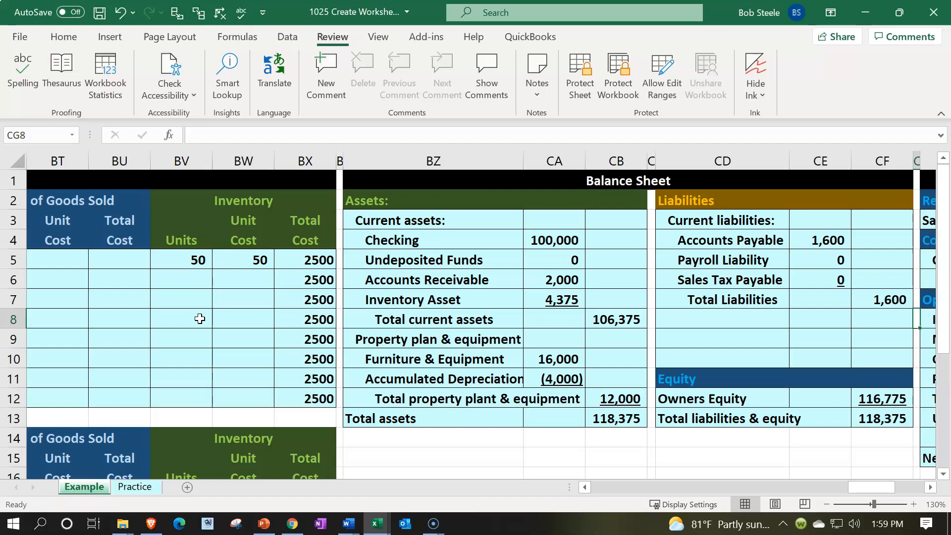
key(Right)
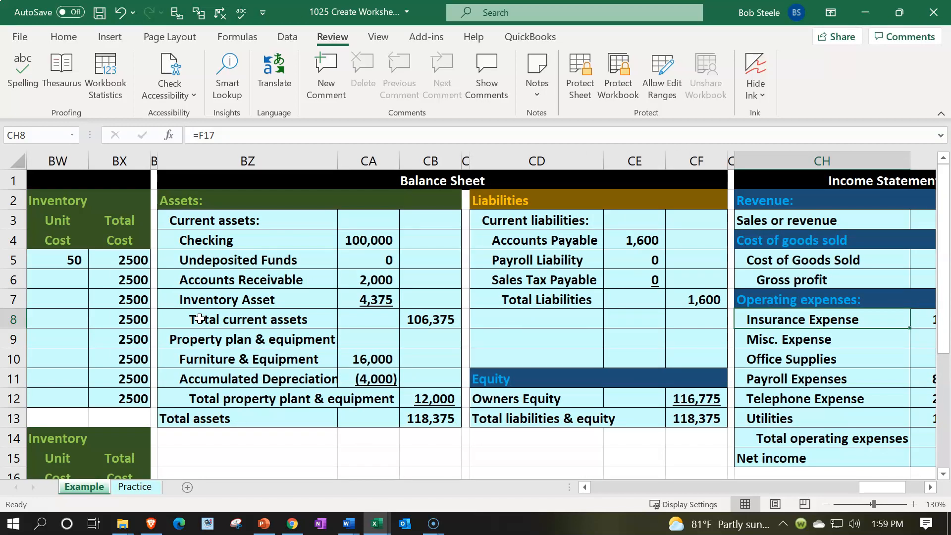
key(Right)
key(Right)
key(Right)
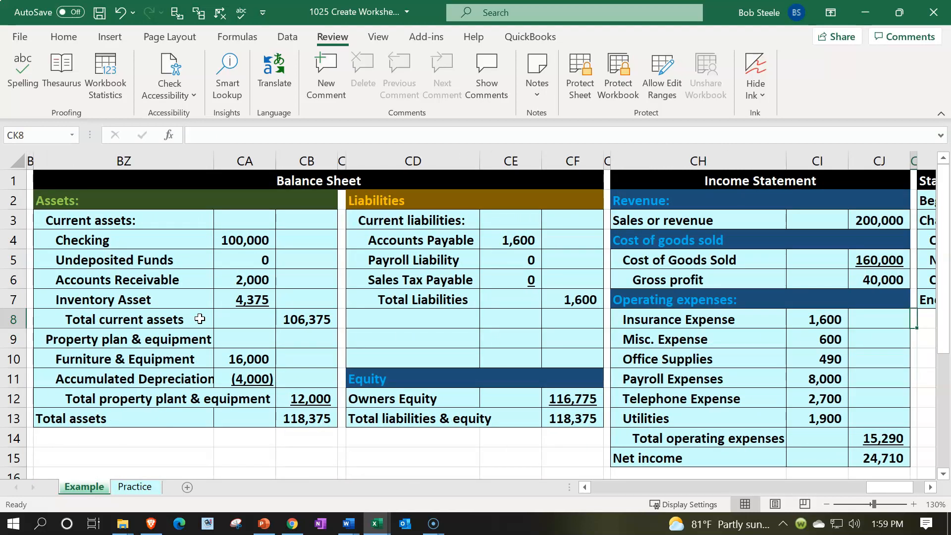
key(Right)
key(Right)
key(Right)
key(Right)
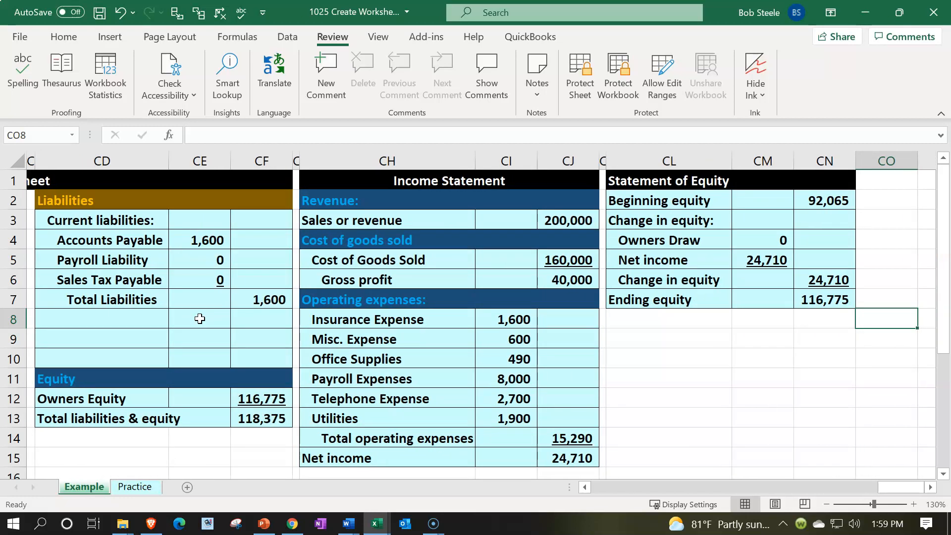
Switch to the Practice sheet and select cell A8 in the journal's Date column.
click(135, 486)
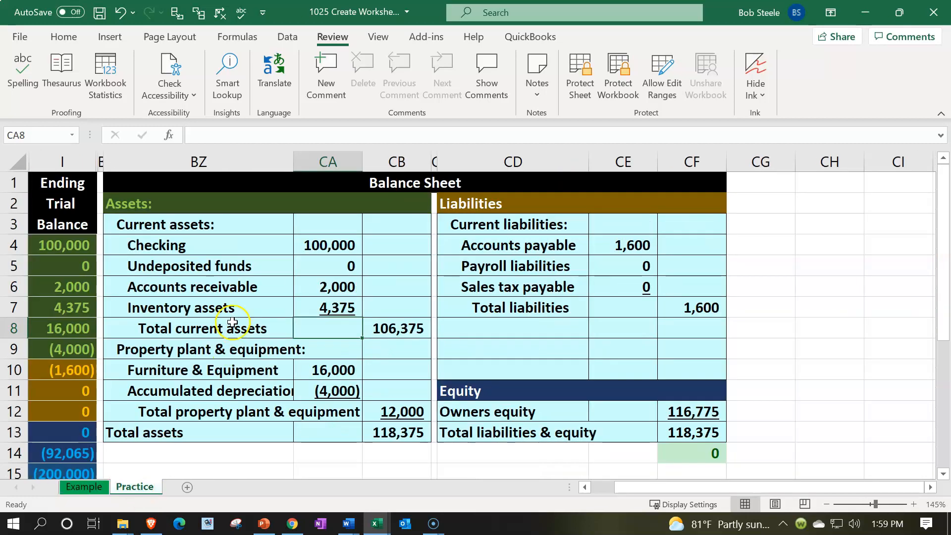
key(Left)
key(Left)
key(Home)
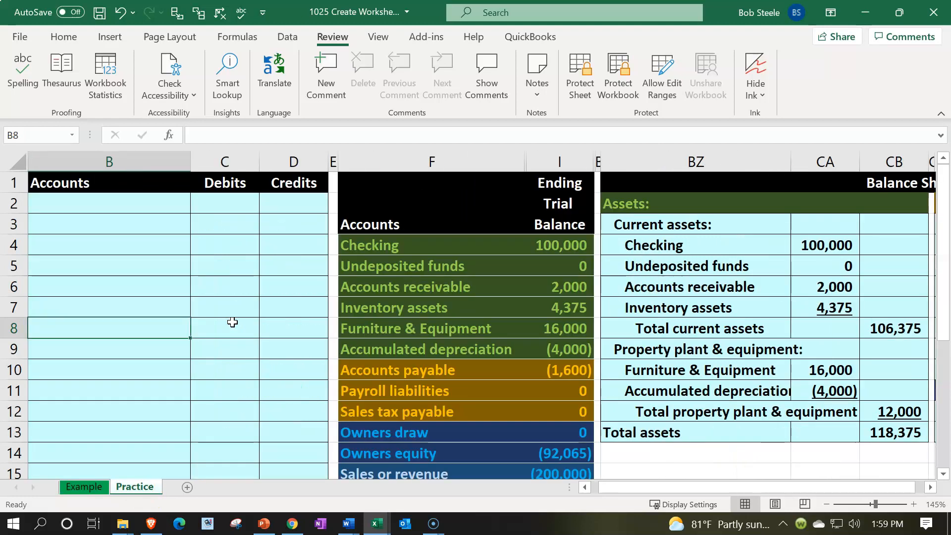
key(Left)
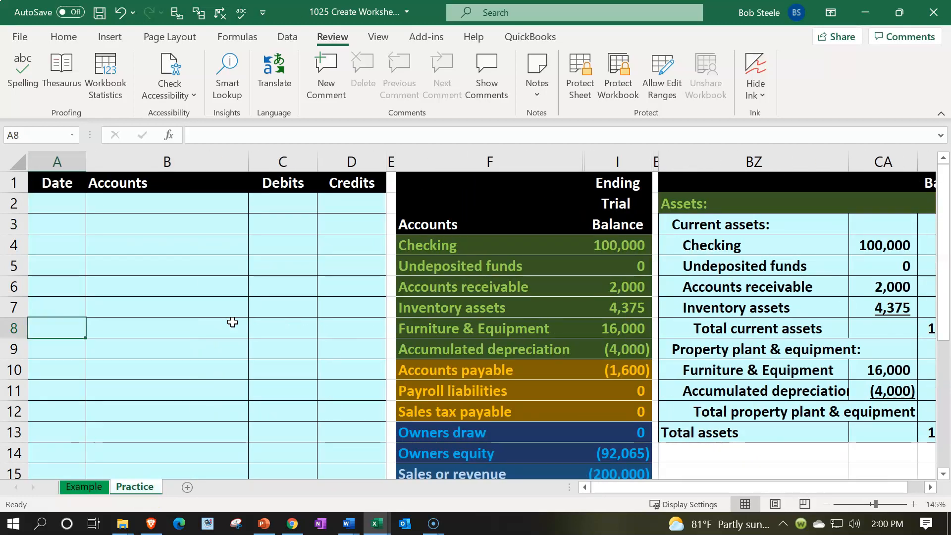
Unhide the hidden columns between ending trial balance column I and balance sheet column BZ on the Practice sheet.
click(633, 160)
drag(633, 163, 695, 165)
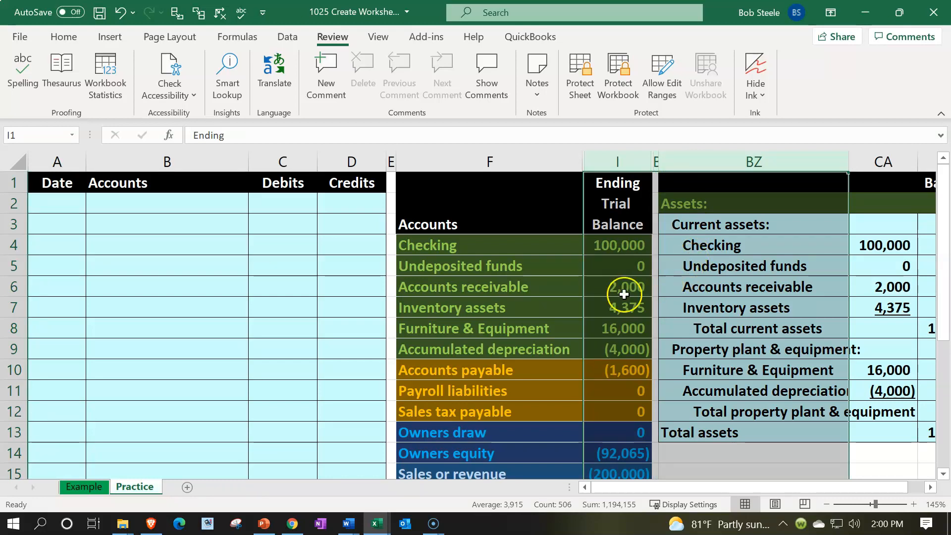
right_click(682, 287)
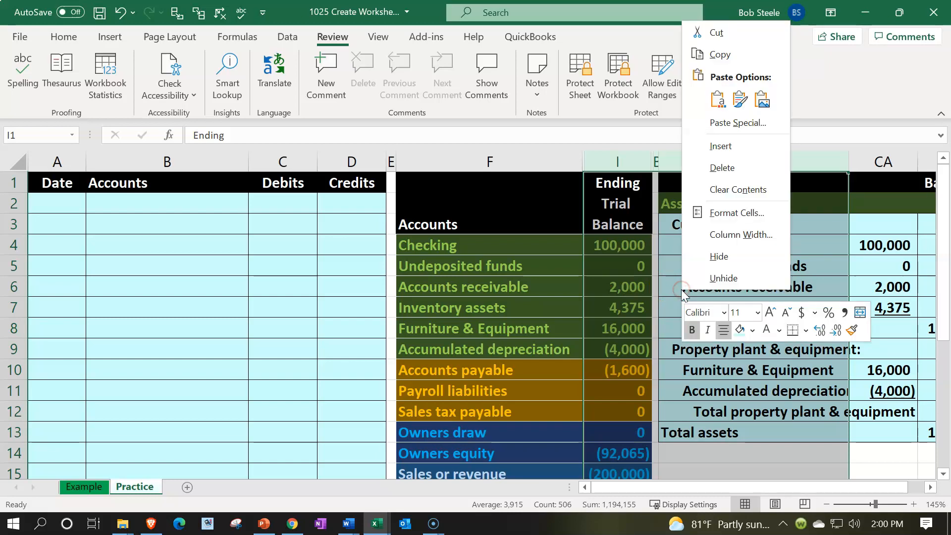
click(694, 285)
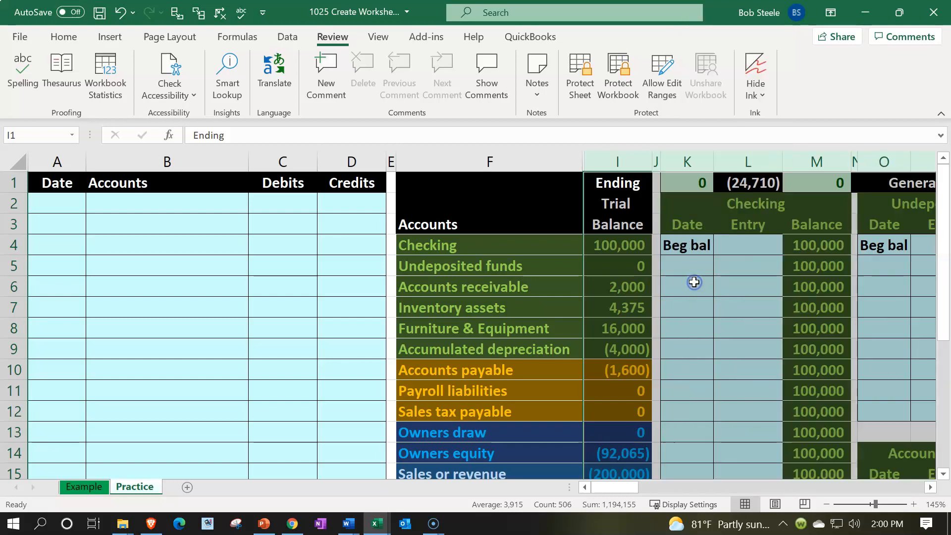
Examine the general ledger accounts on the Practice sheet from Checking through the office supplies and payroll expense accounts.
click(656, 245)
key(Right)
key(Right)
key(Right)
key(Right)
key(Right)
key(Right)
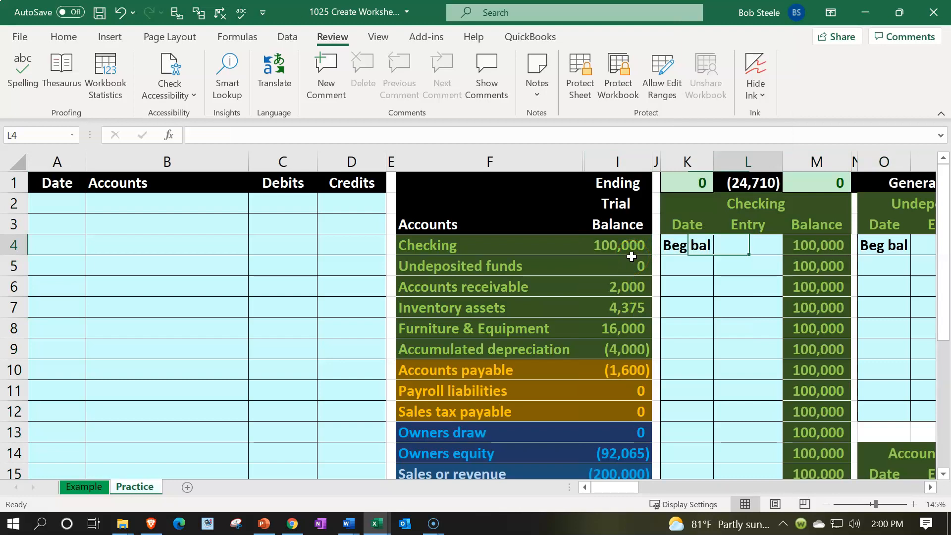
key(Right)
key(Right)
key(Right)
key(Right)
key(Right)
key(Right)
key(Right)
key(Right)
key(Right)
key(Right)
key(Right)
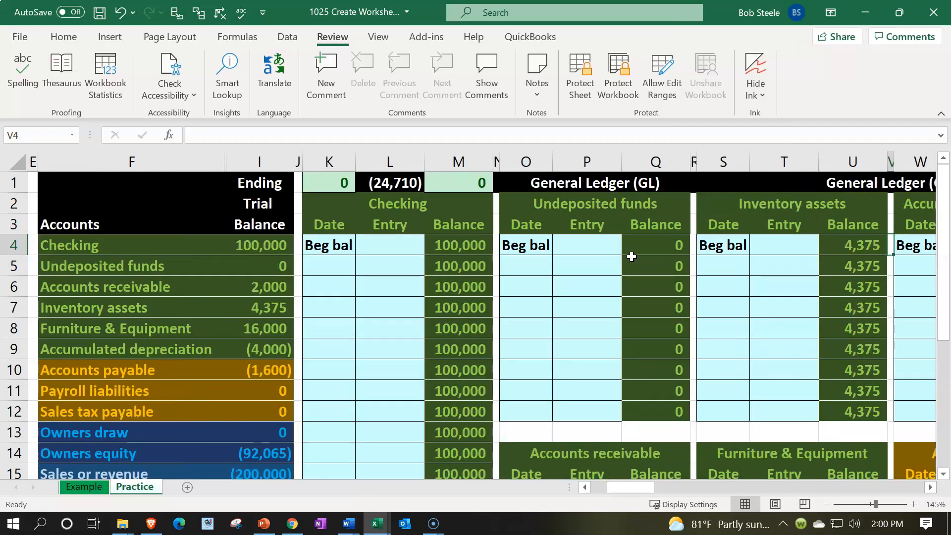
key(Right)
key(Right)
key(Right)
key(Right)
key(Right)
key(Right)
key(Right)
key(Right)
key(Right)
key(Right)
key(Right)
key(Right)
key(Right)
key(Right)
key(Right)
key(Right)
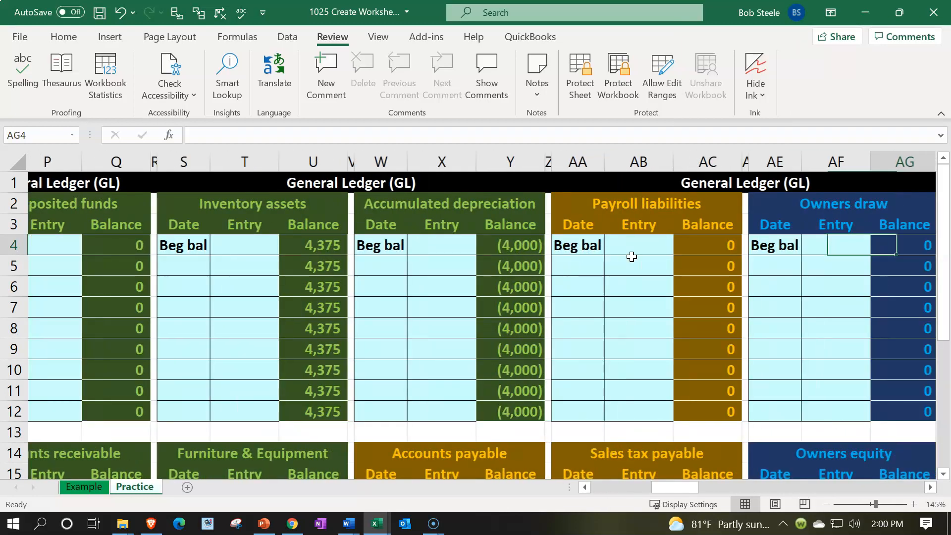
key(Right)
key(Right)
key(Right)
key(Right)
key(Right)
key(Right)
key(Right)
key(Right)
key(Right)
key(Right)
key(Right)
key(Right)
key(Right)
key(Right)
key(Right)
key(Right)
key(Right)
key(Right)
key(Right)
key(Right)
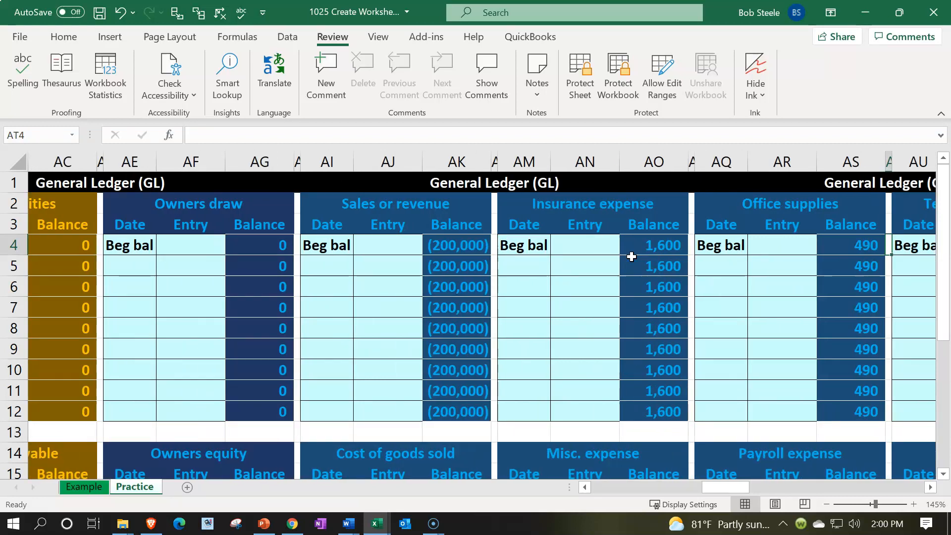
Examine the customer, vendor and inventory subsidiary ledgers on the Practice sheet, along with the Balance Sheet that follows them.
key(Right)
key(Right)
key(Right)
key(Right)
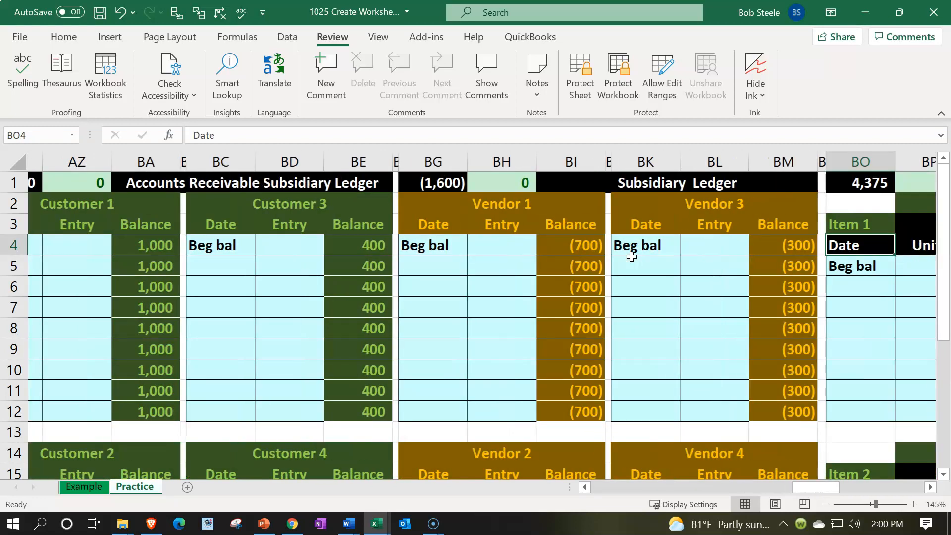
key(Right)
key(Right)
key(Right)
key(Right)
key(Right)
key(Right)
key(Right)
key(Right)
key(Right)
key(Right)
key(Right)
key(Right)
key(Right)
key(Right)
key(Right)
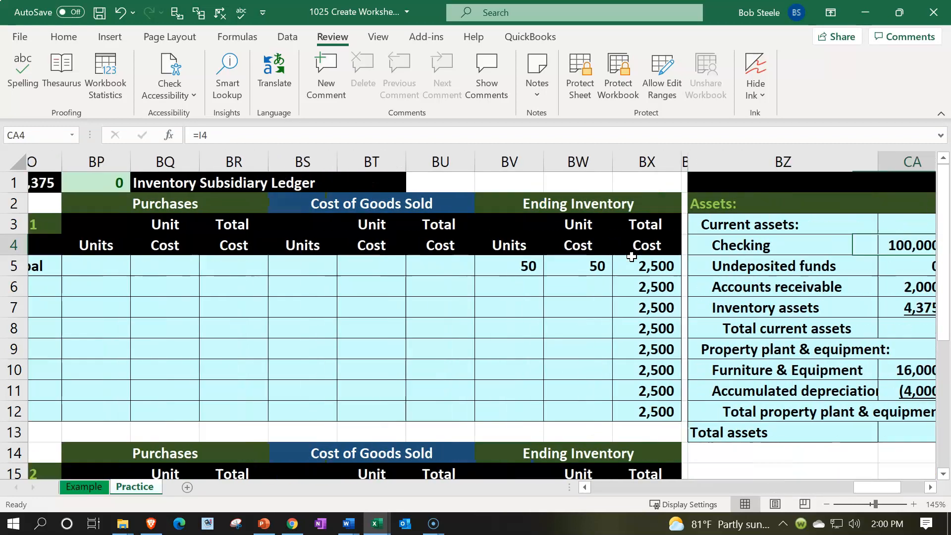
key(Right)
key(Right)
key(Right)
key(Right)
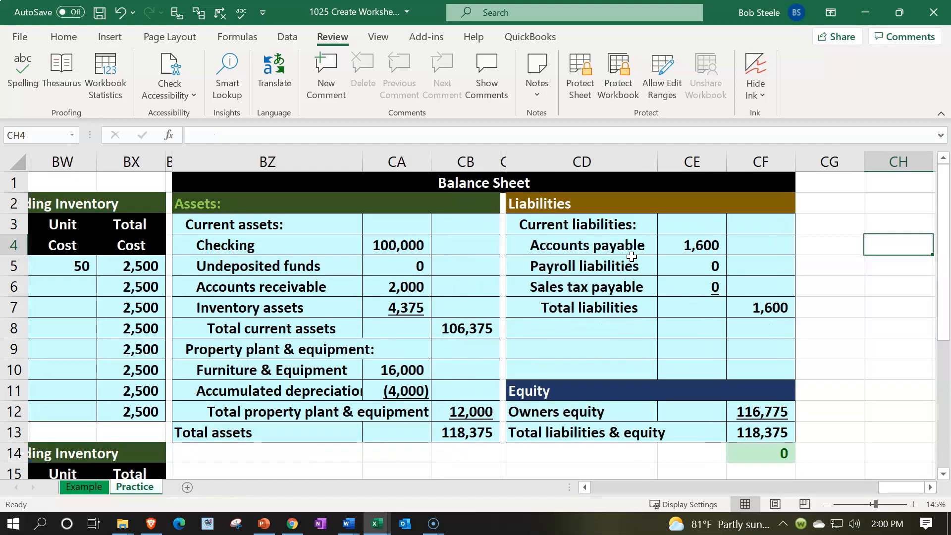
Hide columns J through CF on the Practice sheet, covering the general ledger, the subsidiary ledgers and the Balance Sheet.
click(830, 158)
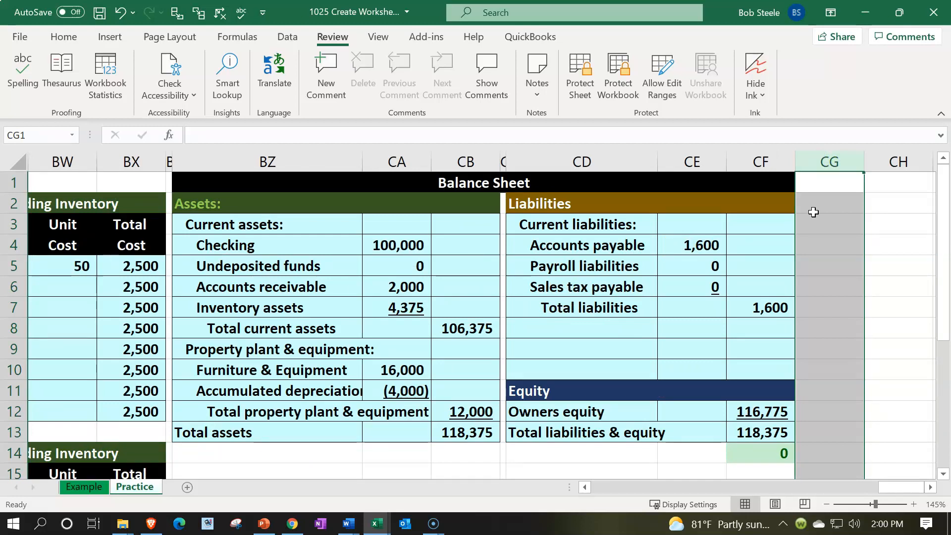
click(759, 225)
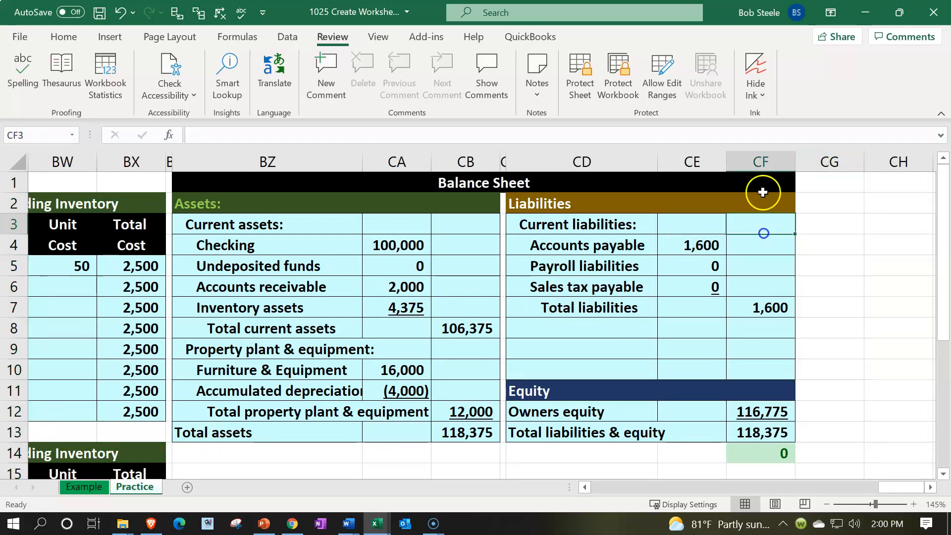
click(761, 162)
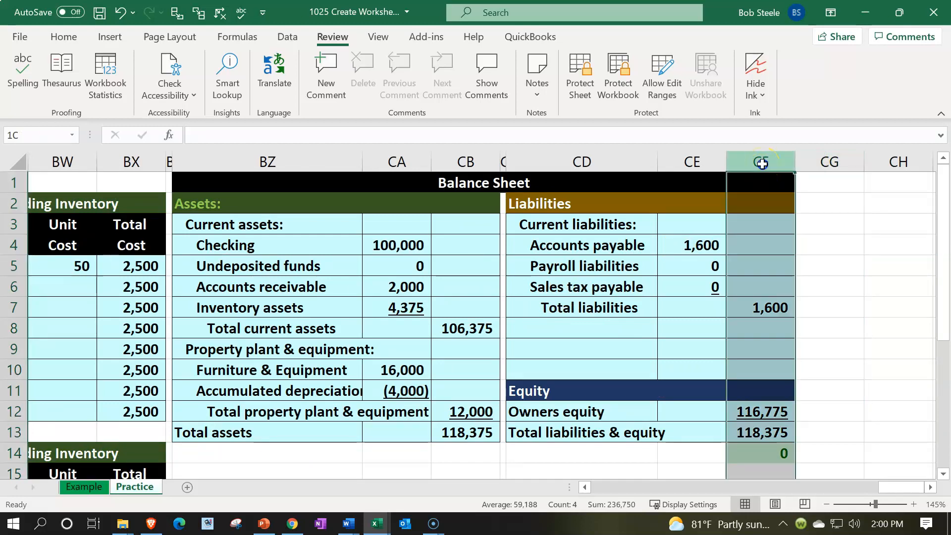
drag(762, 164, 655, 178)
right_click(723, 236)
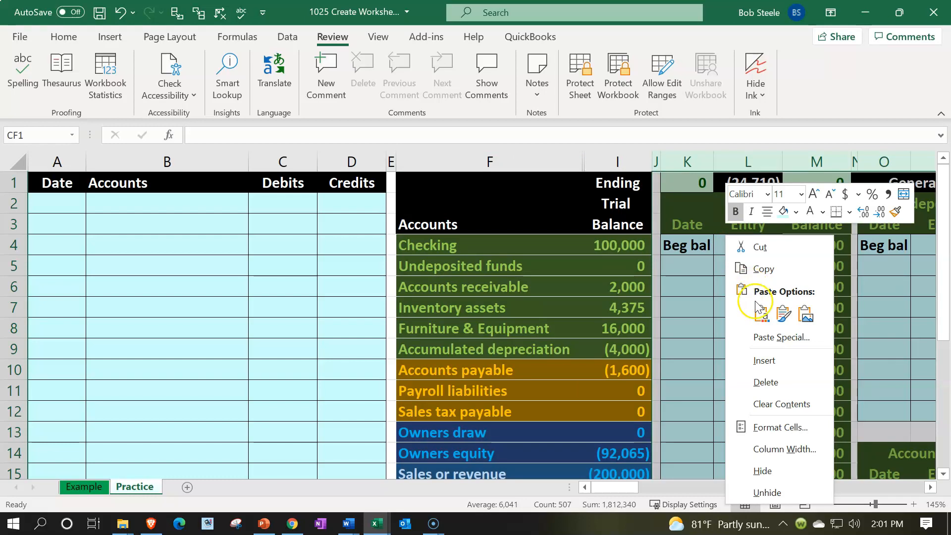
click(770, 472)
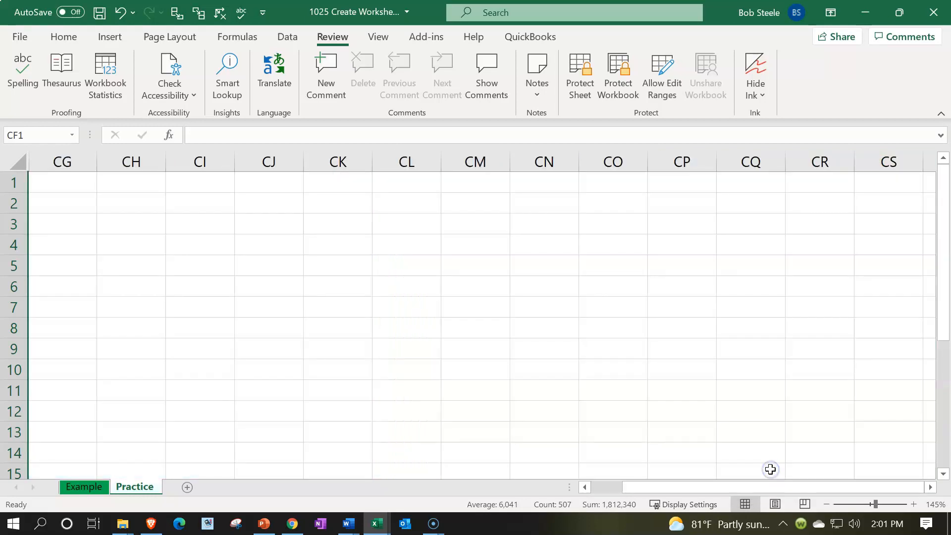
click(114, 222)
key(Left)
key(Left)
key(Left)
key(Left)
key(Left)
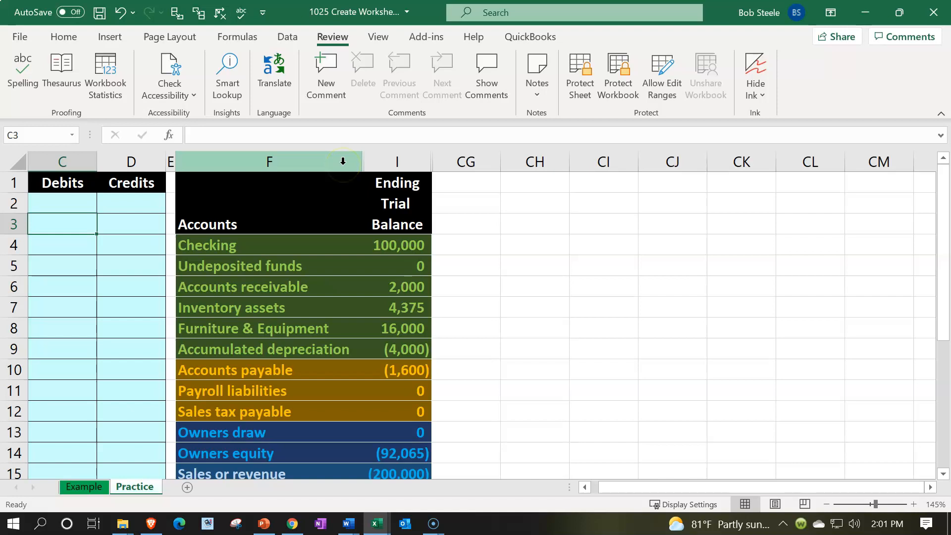
drag(342, 161, 396, 166)
right_click(388, 221)
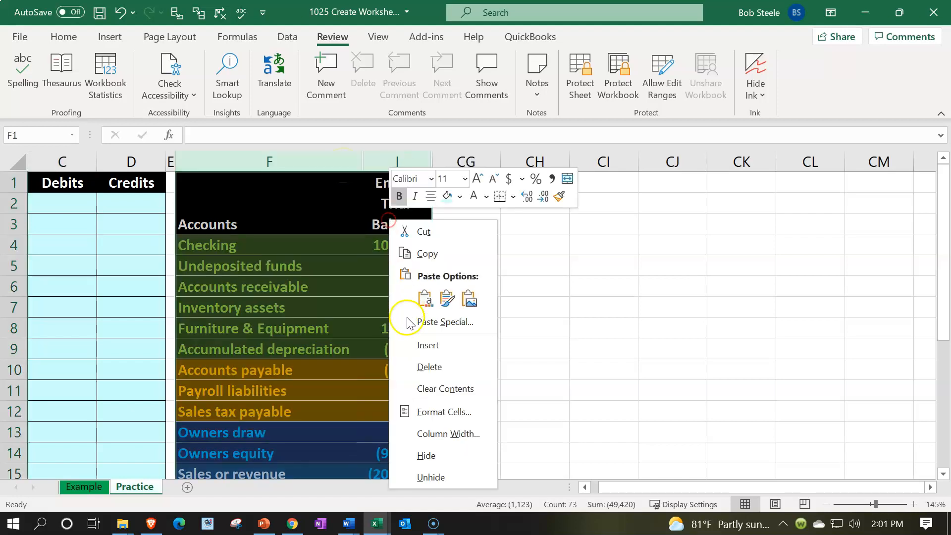
click(420, 450)
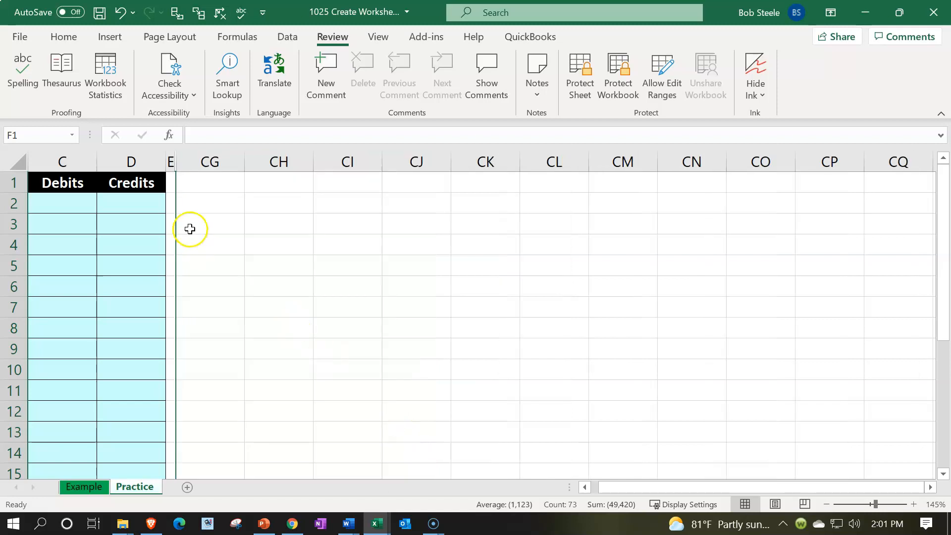
click(119, 12)
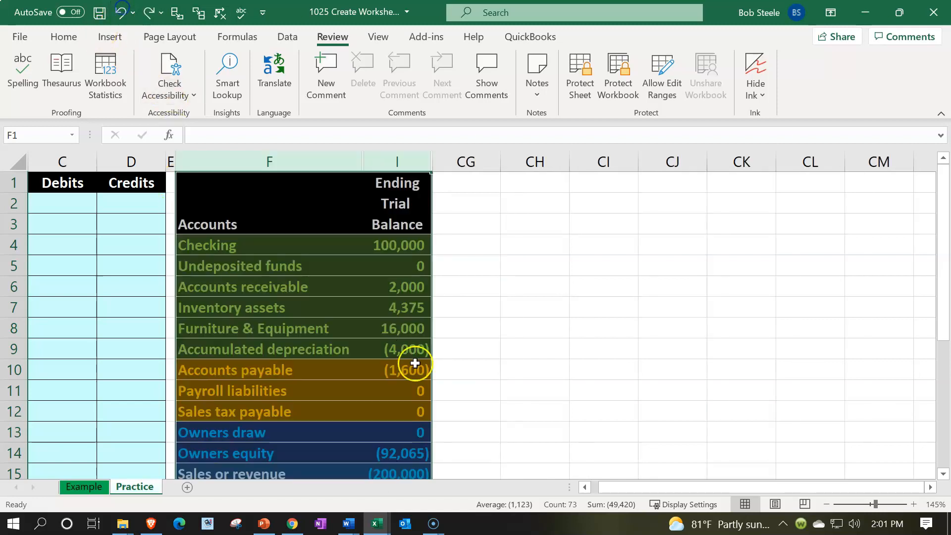
Unhide columns G and H between Accounts and Ending Trial Balance, and inspect Checking's beginning balance, entries and ending balance cells.
right_click(363, 314)
click(373, 308)
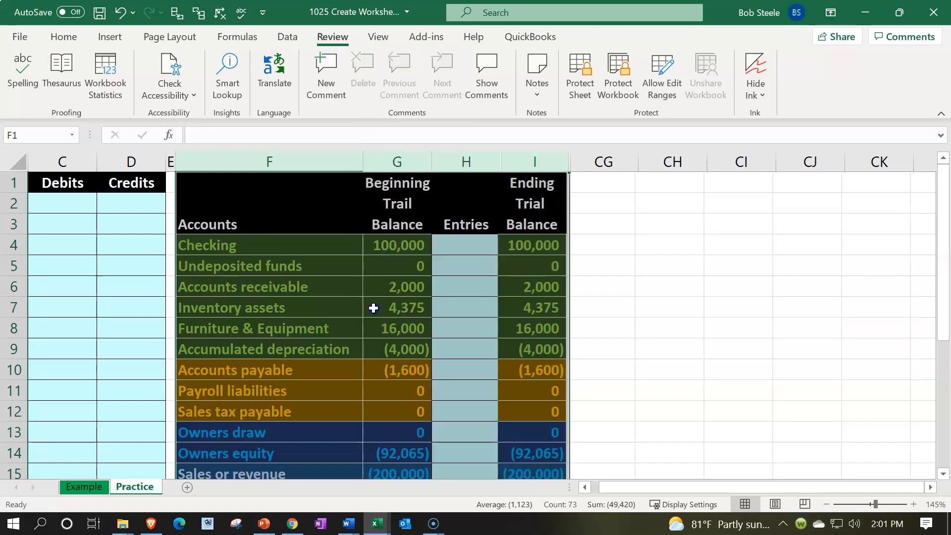
click(414, 302)
click(401, 245)
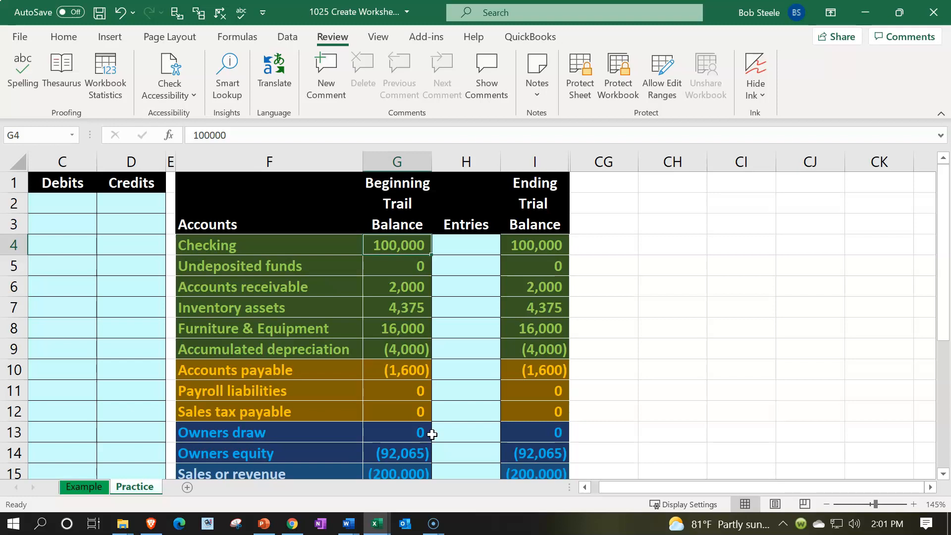
key(Right)
key(Right)
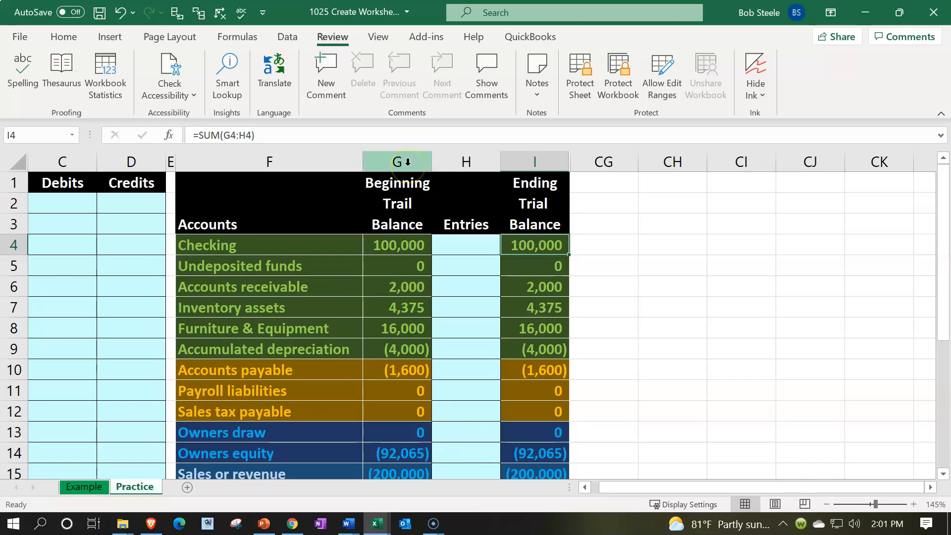
Hide the beginning trial balance and Entries columns, G and H, on the Practice sheet.
click(407, 165)
drag(407, 165, 439, 168)
right_click(452, 276)
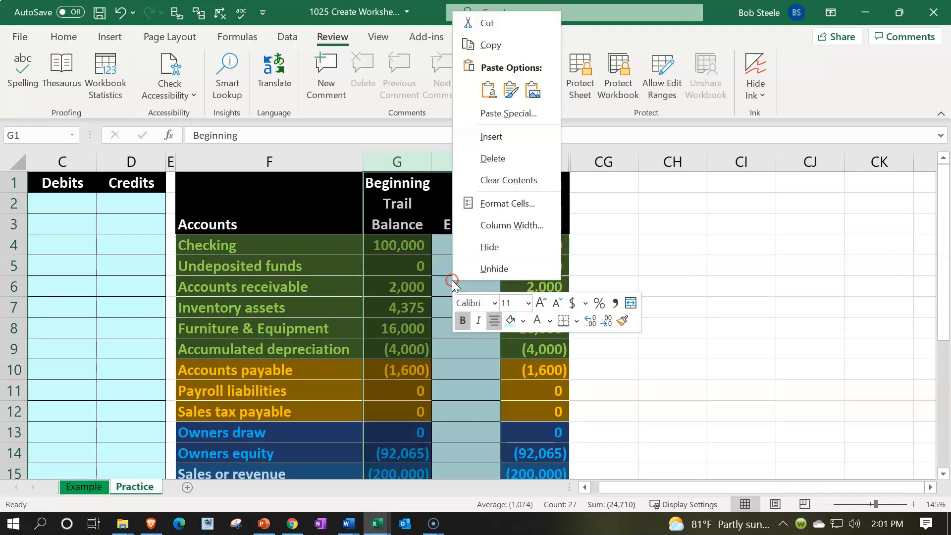
click(463, 247)
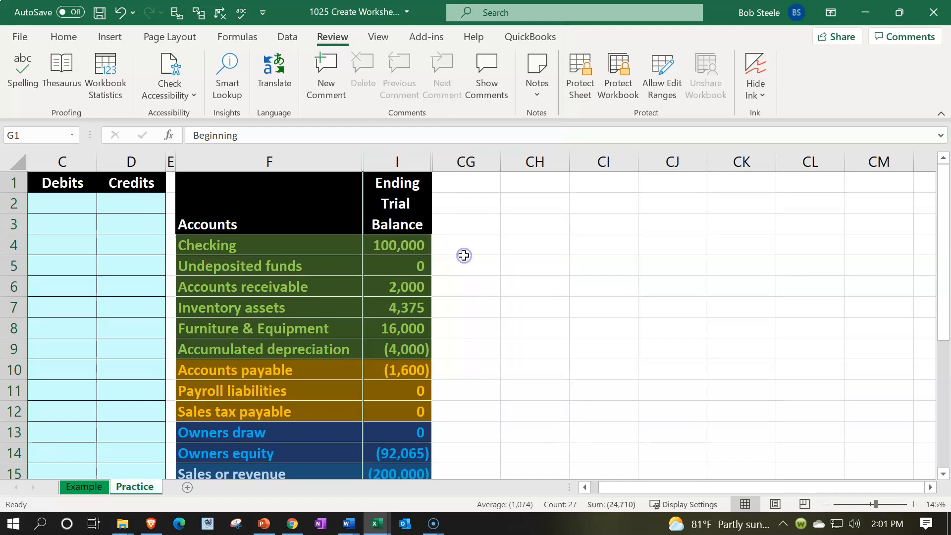
click(481, 229)
Check the sum of the ending balances in I15:I22, from Sales or revenue through Utilities.
scroll(522, 281, down, 3)
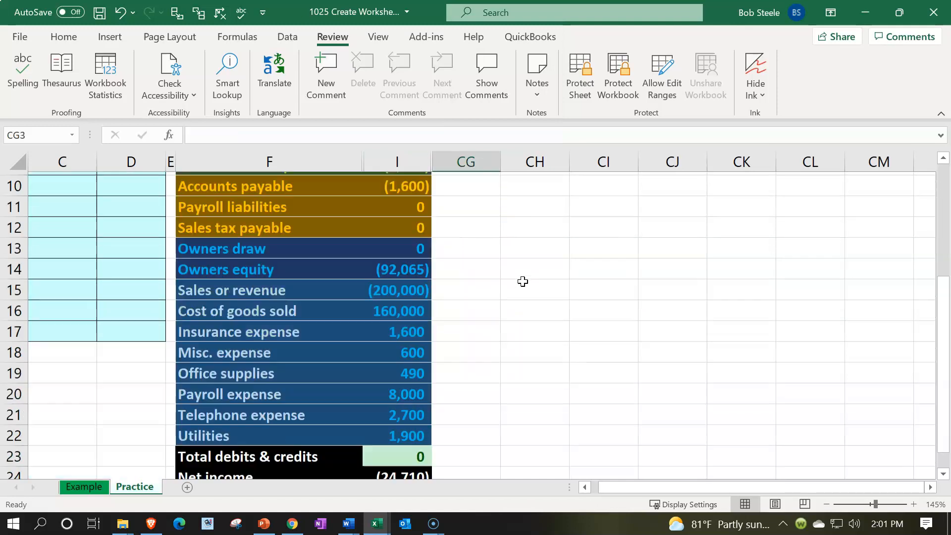
drag(241, 285, 404, 428)
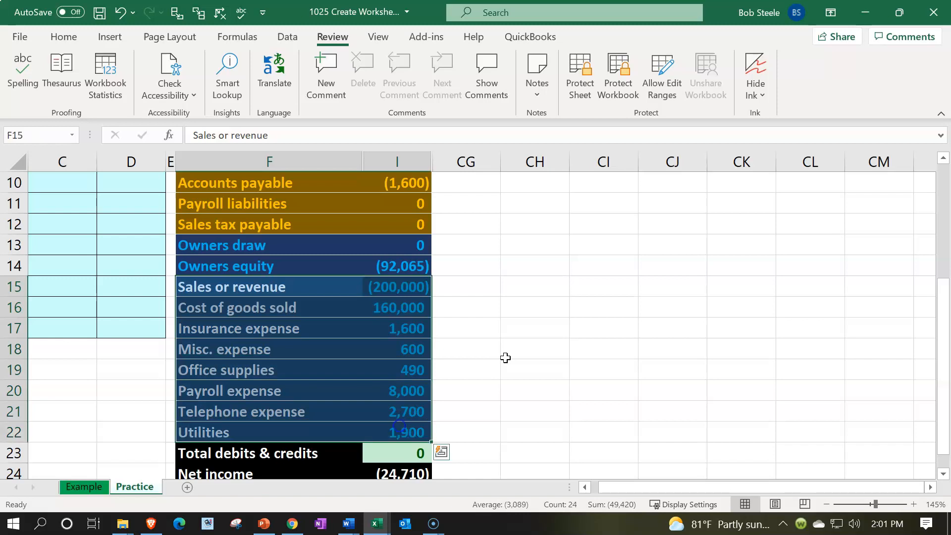
click(508, 357)
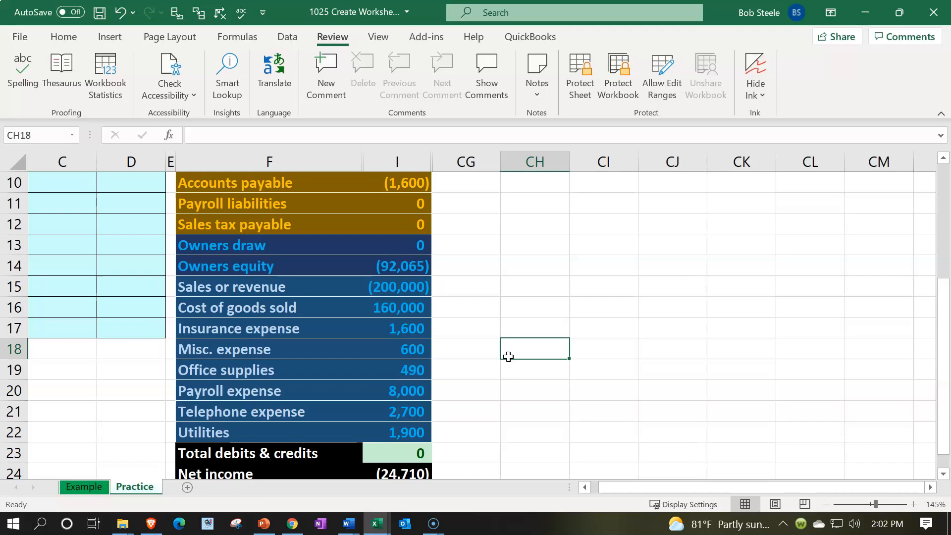
scroll(508, 356, down, 1)
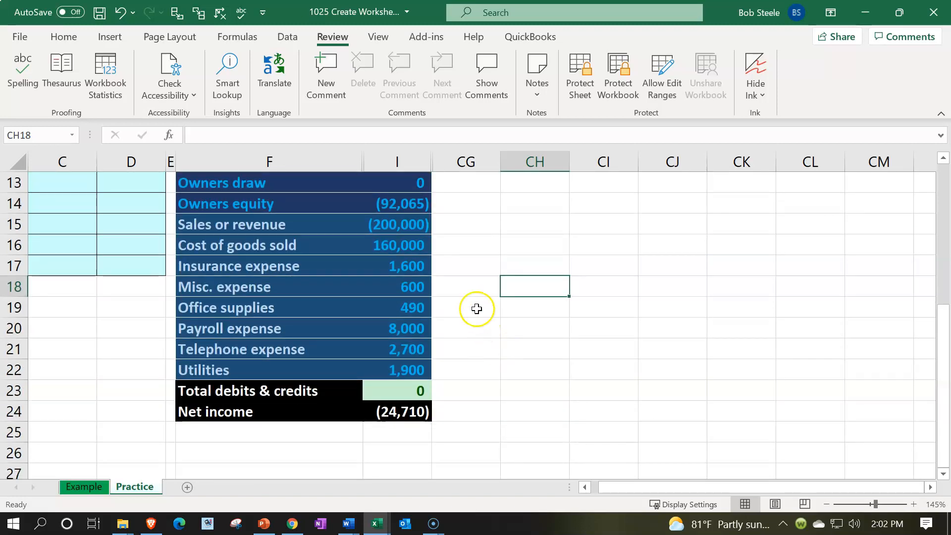
click(397, 230)
drag(398, 229, 390, 368)
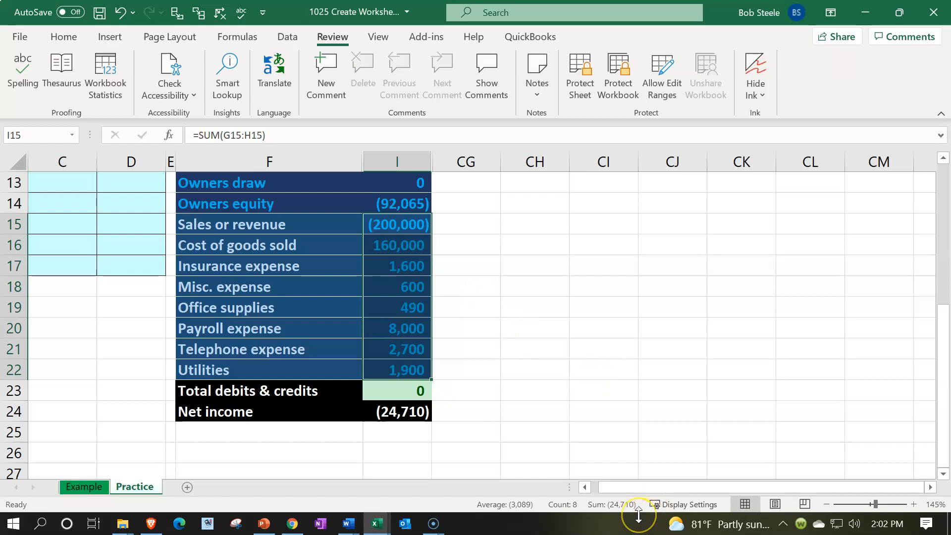
Inspect the Net income formula in cell I24 of the ending trial balance without changing it.
click(406, 411)
double_click(406, 412)
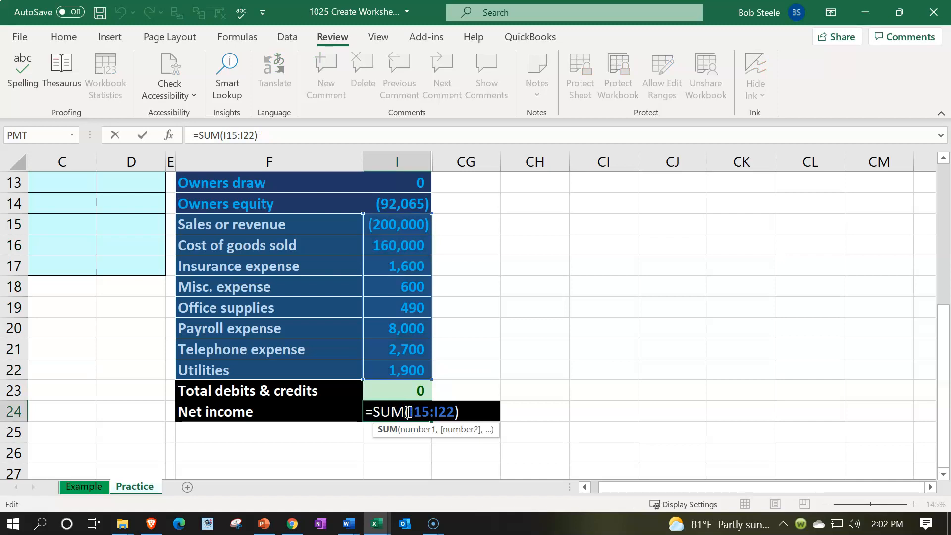
key(Return)
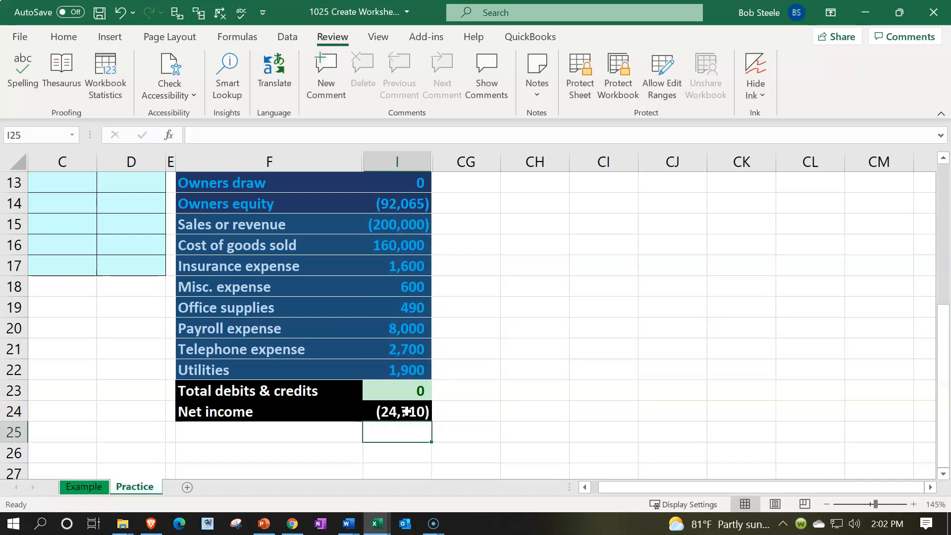
click(406, 411)
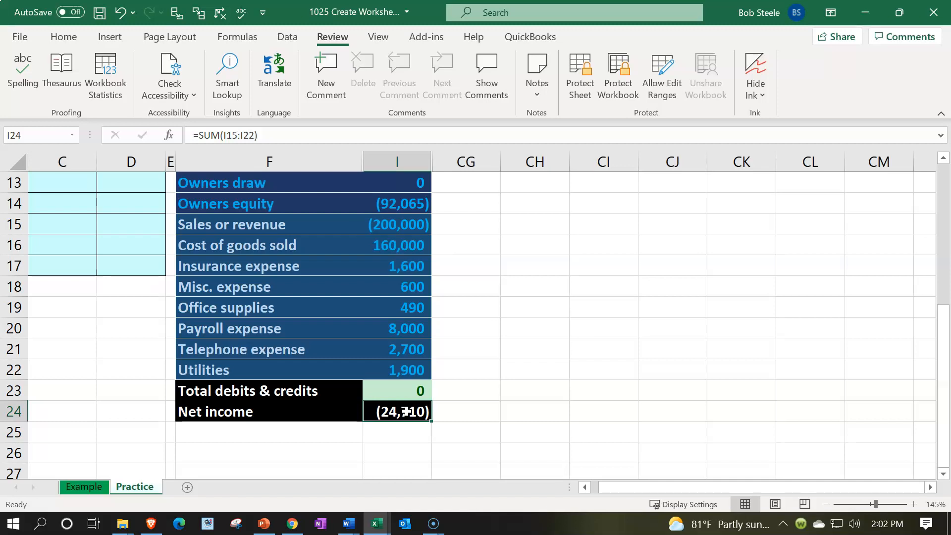
Review the account order of the ending trial balance, checking the Sales or revenue and Checking balances in I15 and I4.
scroll(405, 411, up, 4)
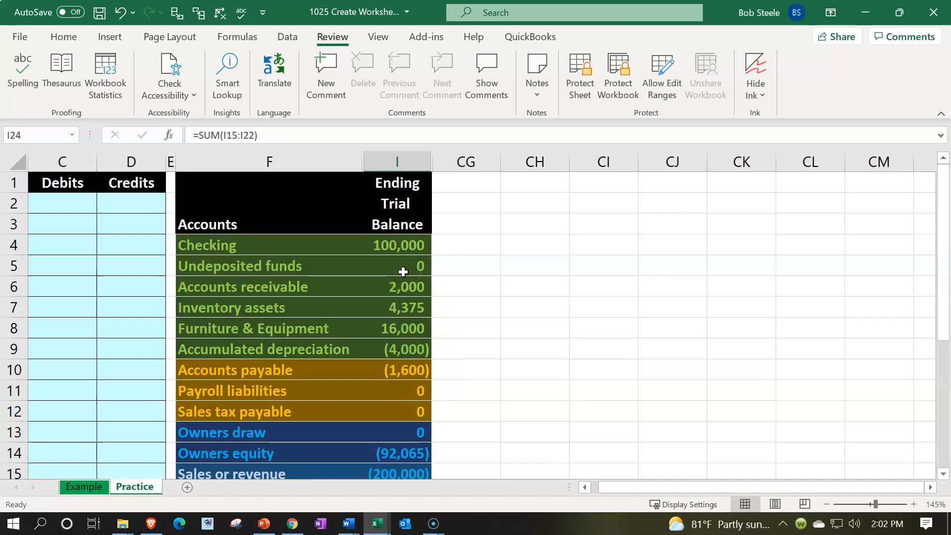
scroll(403, 271, down, 3)
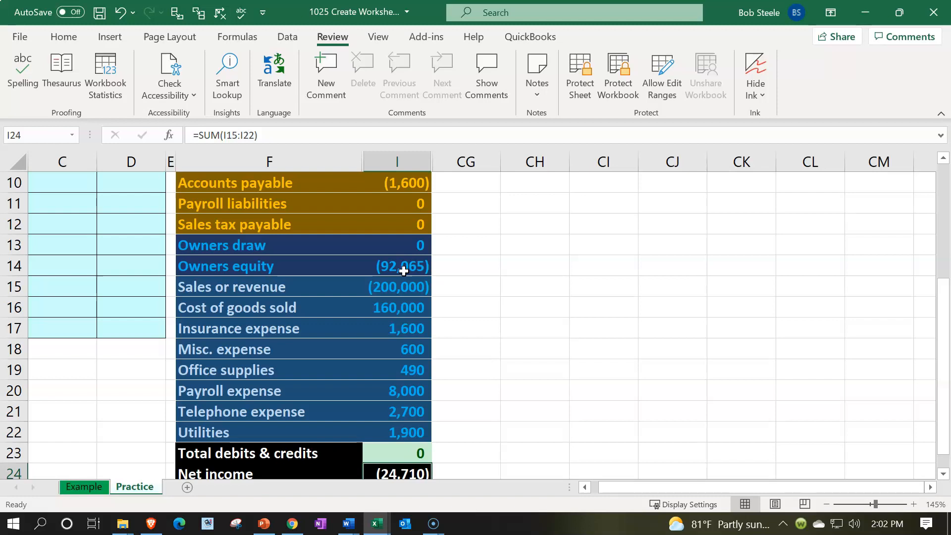
click(408, 288)
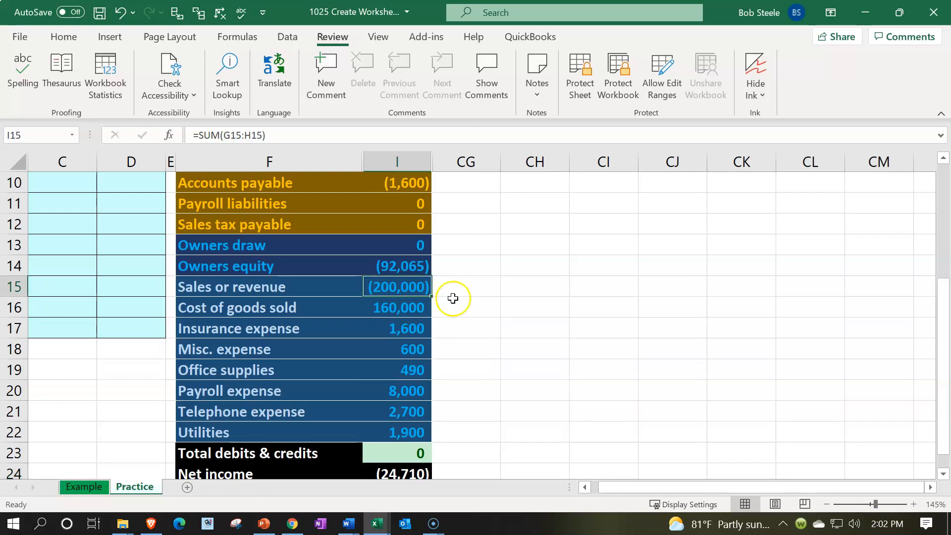
scroll(453, 298, up, 3)
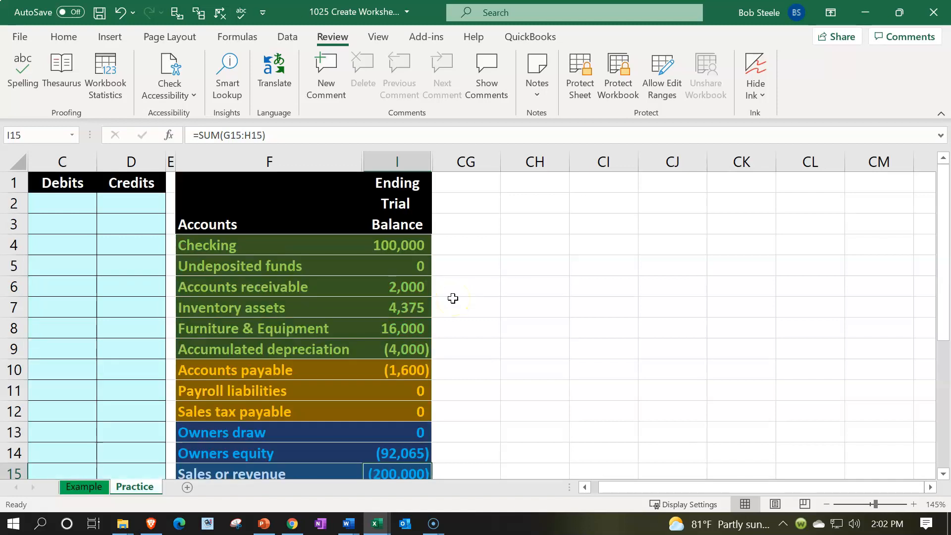
click(400, 250)
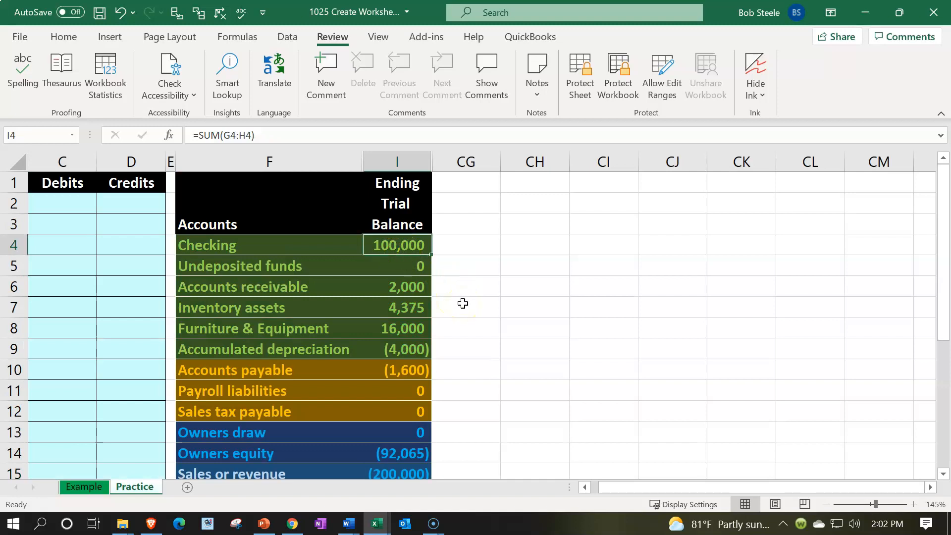
scroll(463, 303, down, 3)
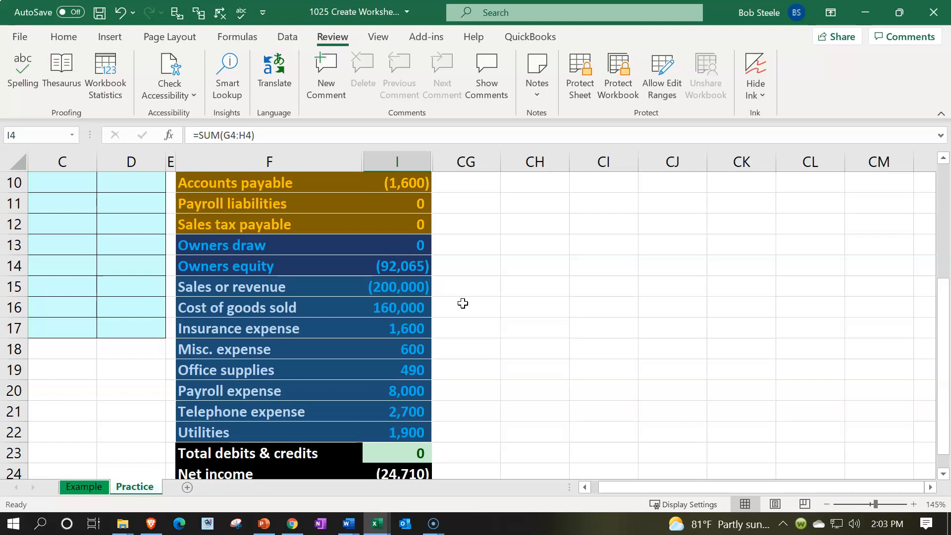
Narrow column CG to a thin spacer and enter the heading Income Statement in CH1.
scroll(463, 303, up, 3)
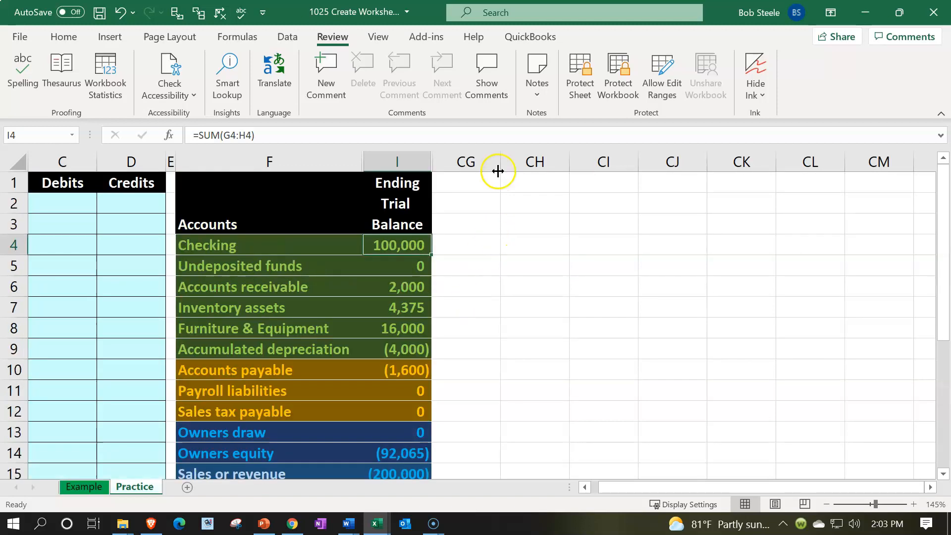
drag(499, 163, 438, 163)
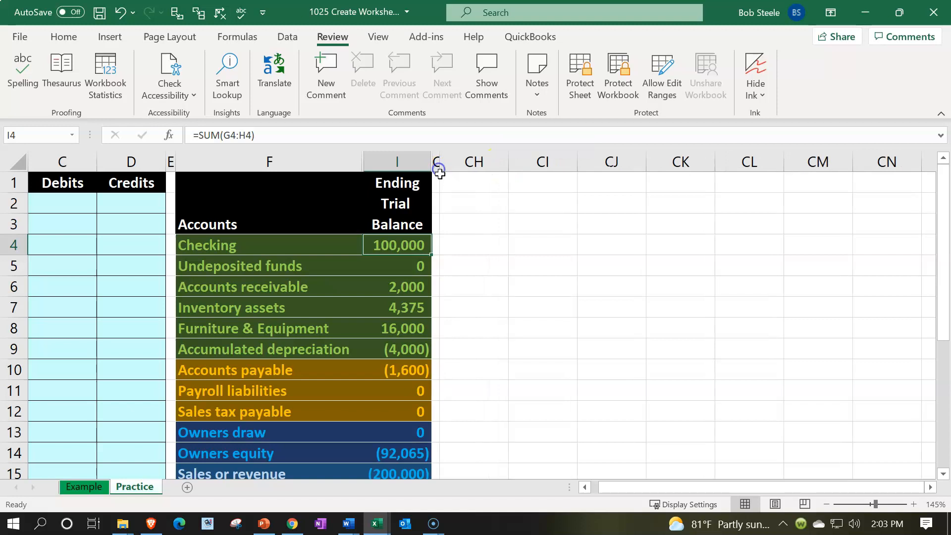
click(492, 186)
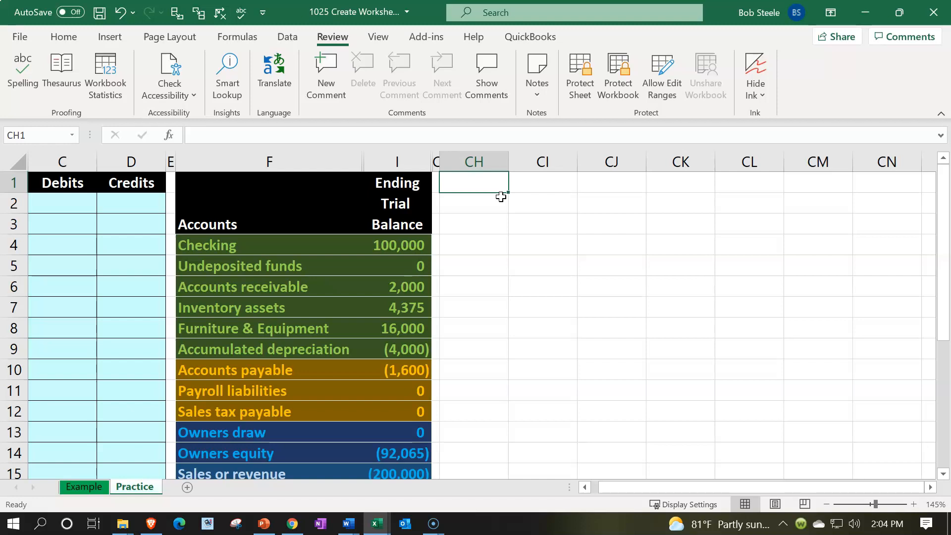
text(Income )
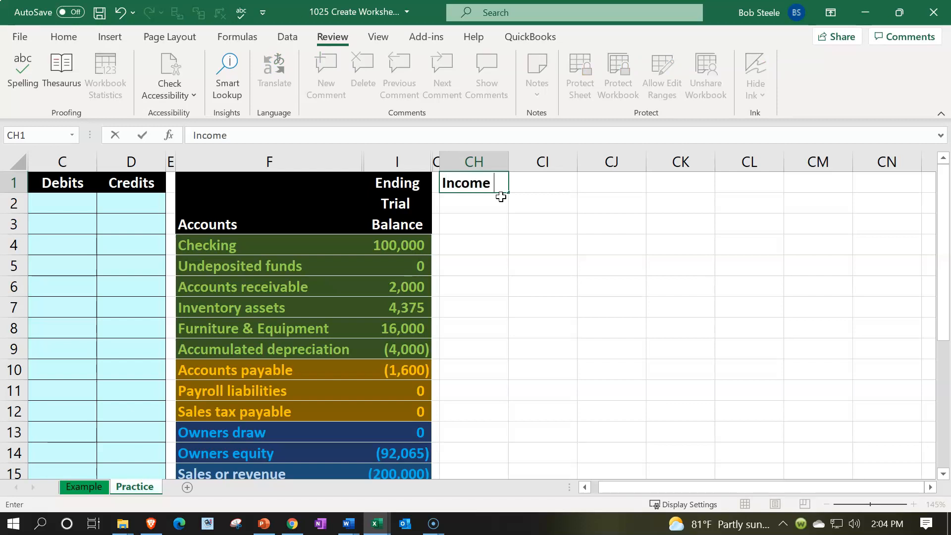
text(Statement)
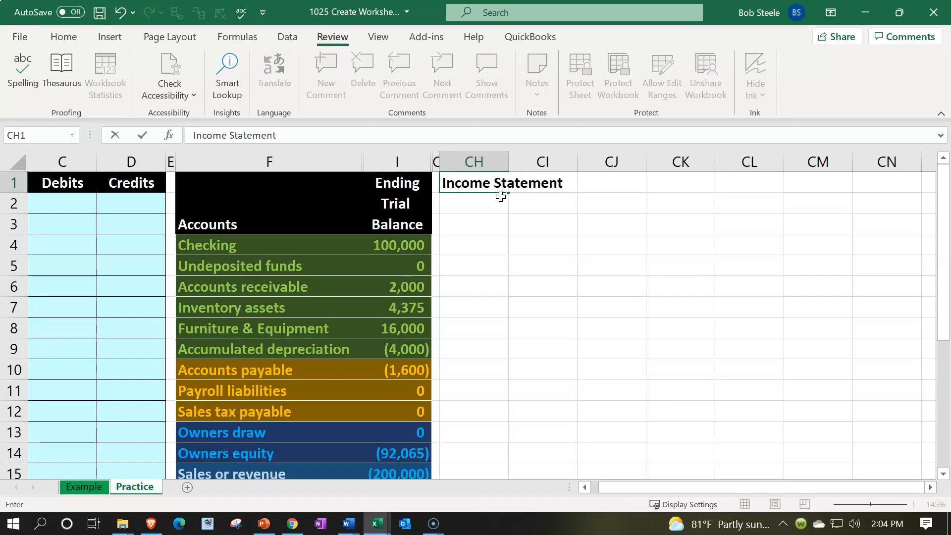
key(Return)
Format the Income Statement heading across CH1:CI1 with a black fill and white font.
click(482, 189)
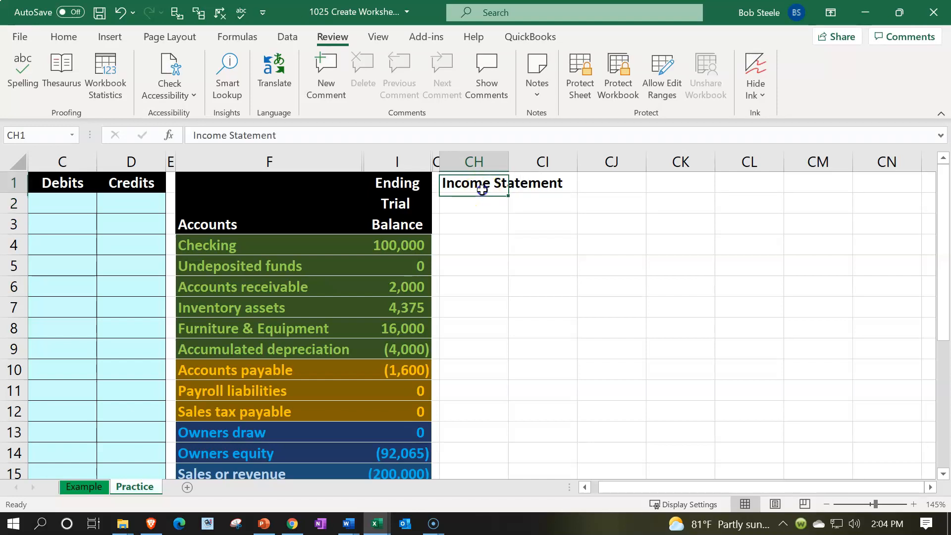
drag(482, 190, 541, 187)
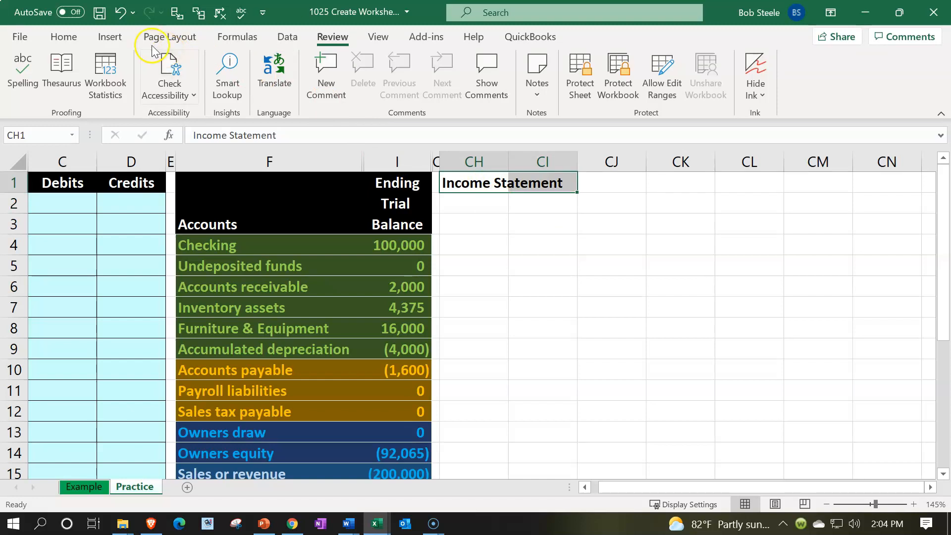
click(63, 35)
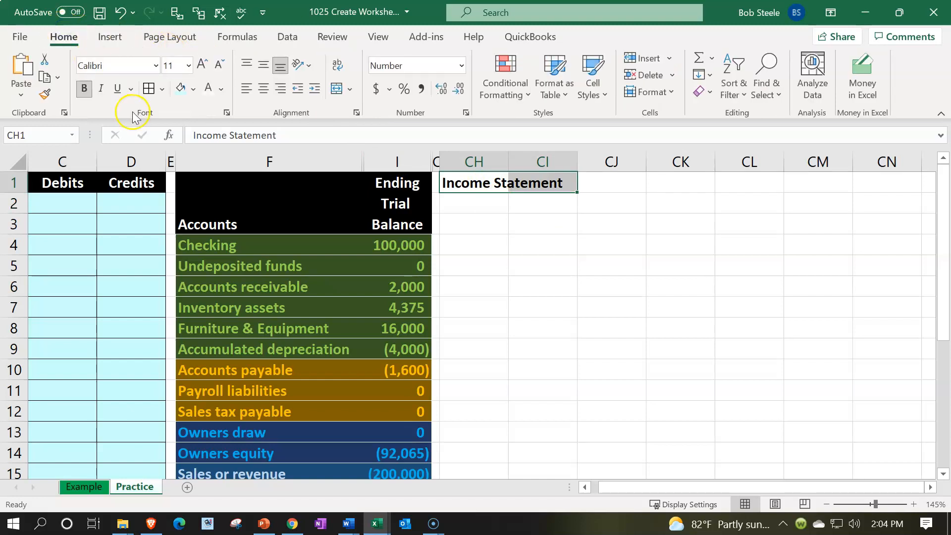
click(189, 91)
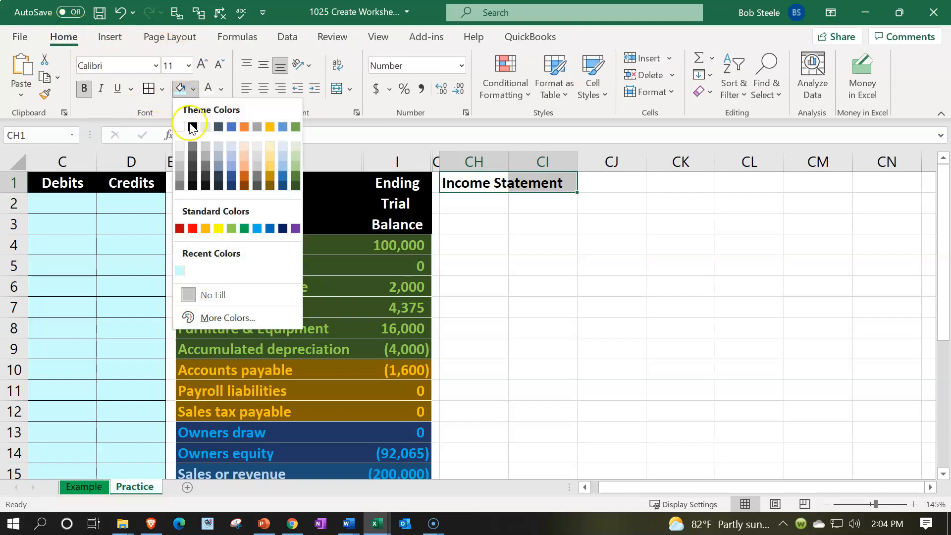
click(193, 122)
click(207, 89)
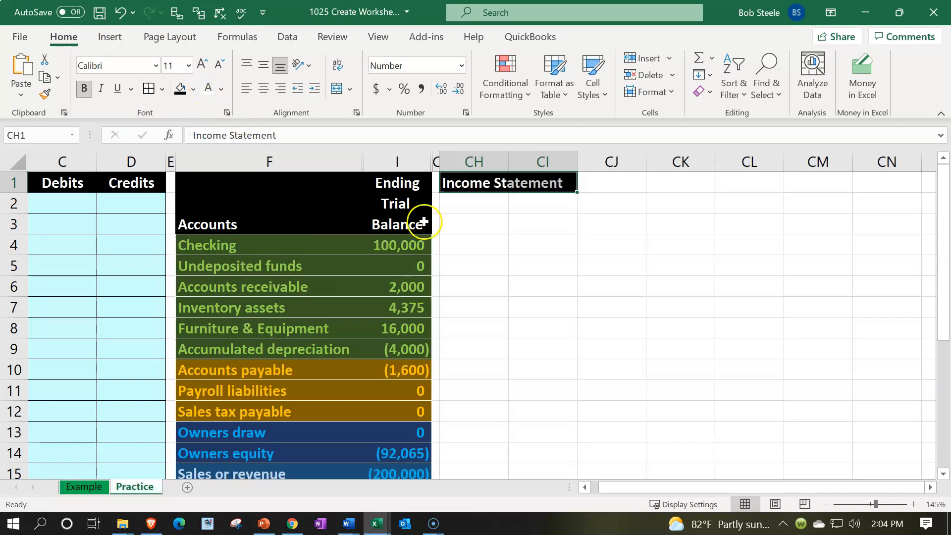
click(461, 198)
scroll(462, 199, down, 2)
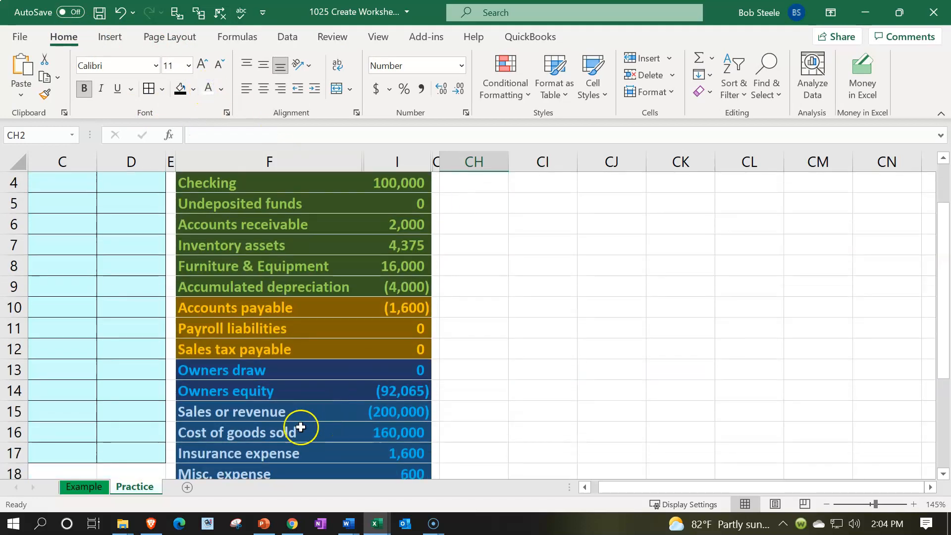
click(254, 350)
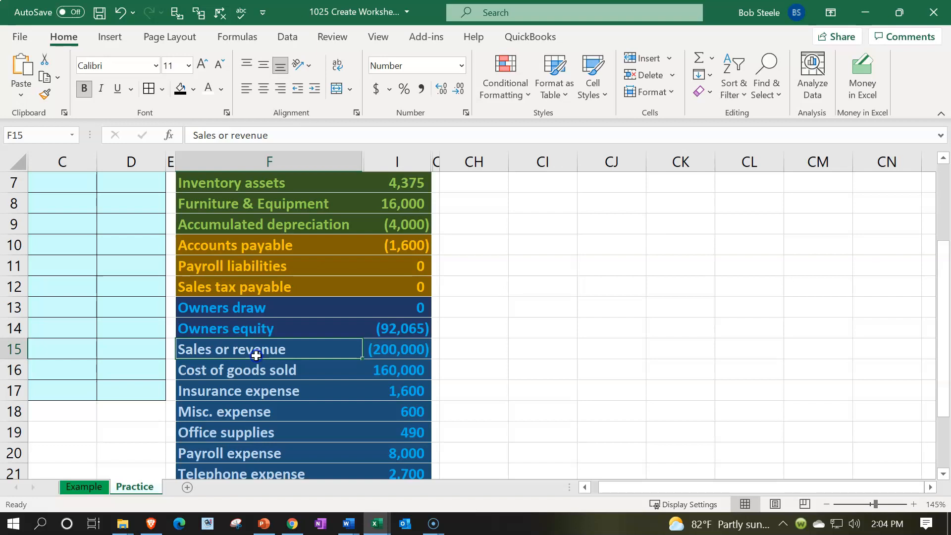
scroll(254, 351, up, 2)
click(463, 202)
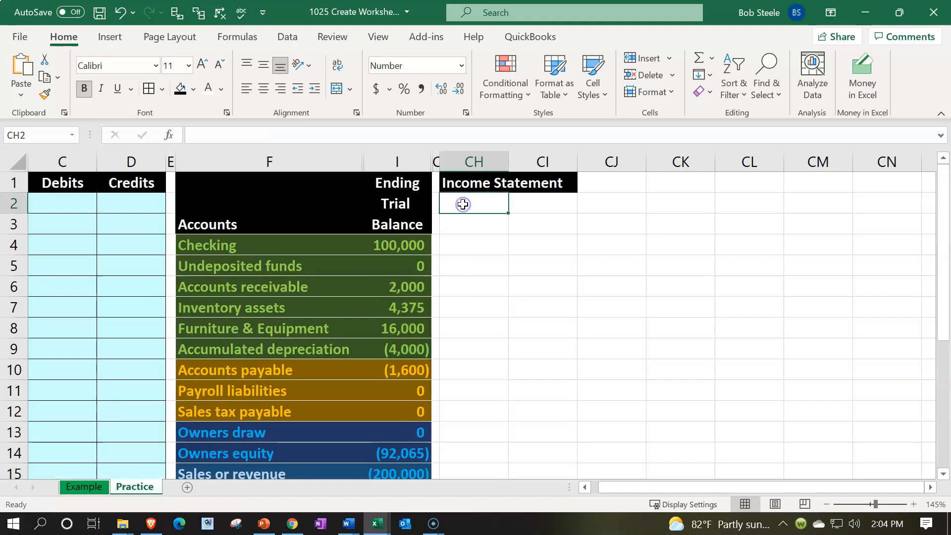
text(=)
key(Down)
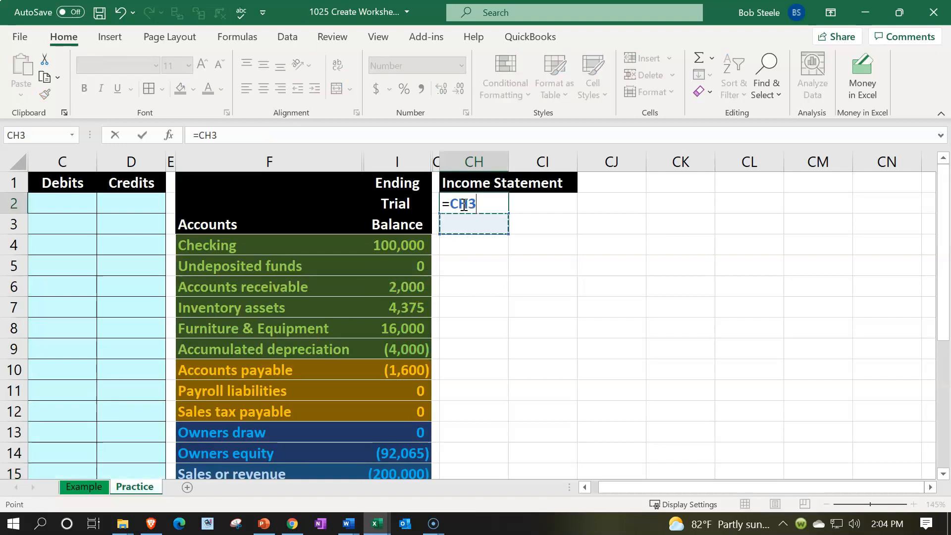
key(BackSpace)
key(BackSpace)
key(BackSpace)
key(BackSpace)
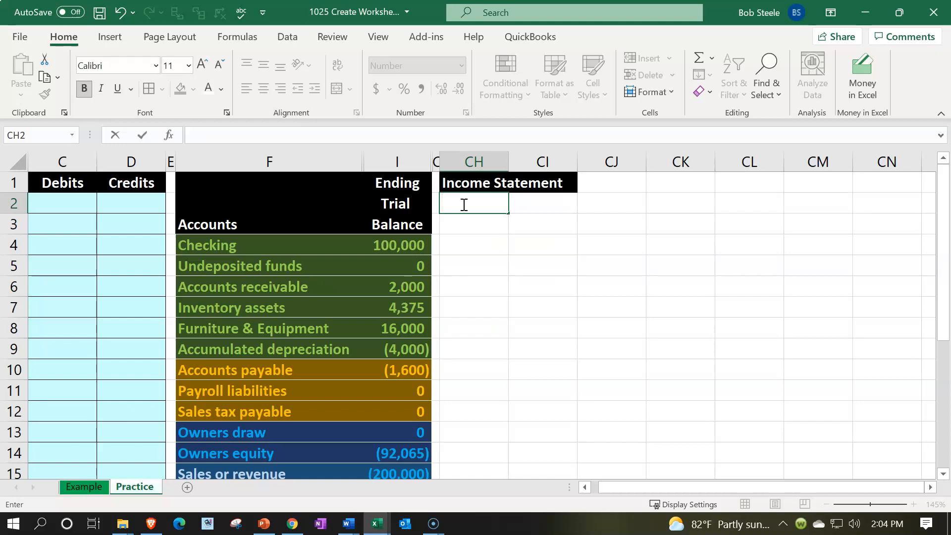
key(Return)
Enter the section label Revenue: in CH2, below the Income Statement heading.
click(462, 204)
text(Revene)
key(BackSpace)
key(BackSpace)
text(nue:)
key(Return)
Format CH2:CI2 with a dark blue fill and light blue font, matching the income statement accounts in the trial balance.
click(468, 204)
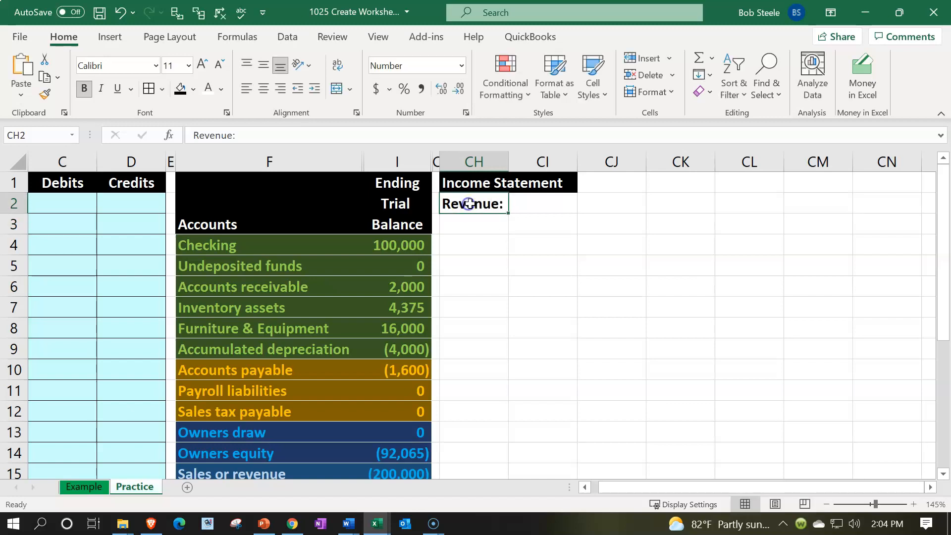
drag(468, 203, 517, 202)
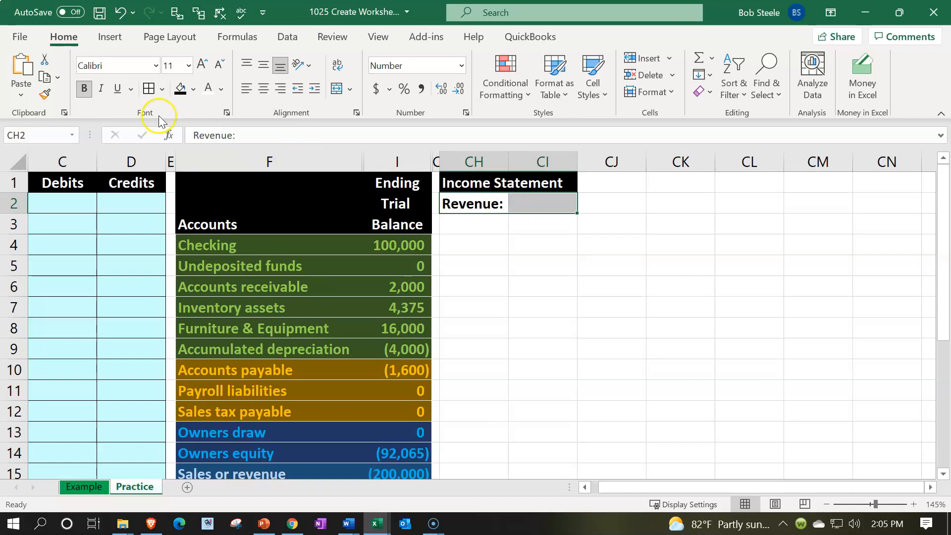
click(194, 91)
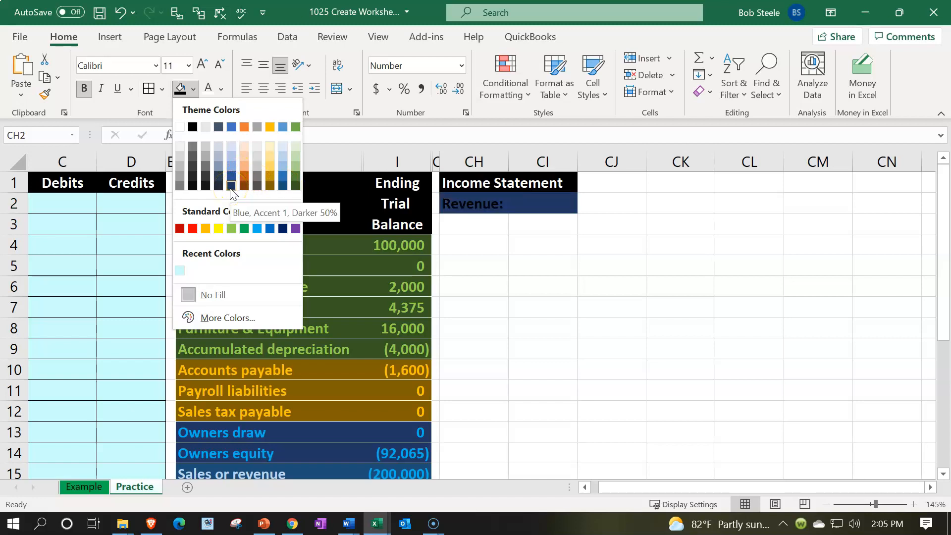
click(281, 188)
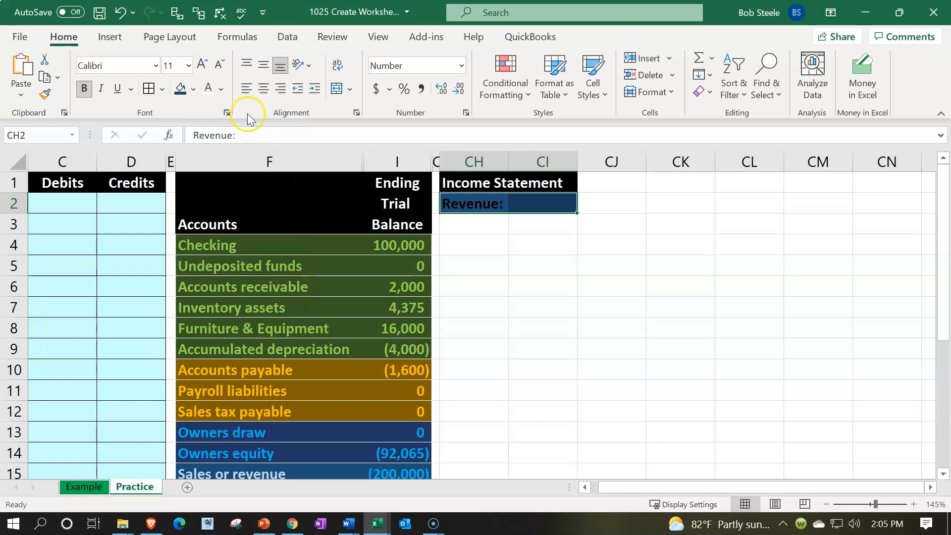
click(220, 89)
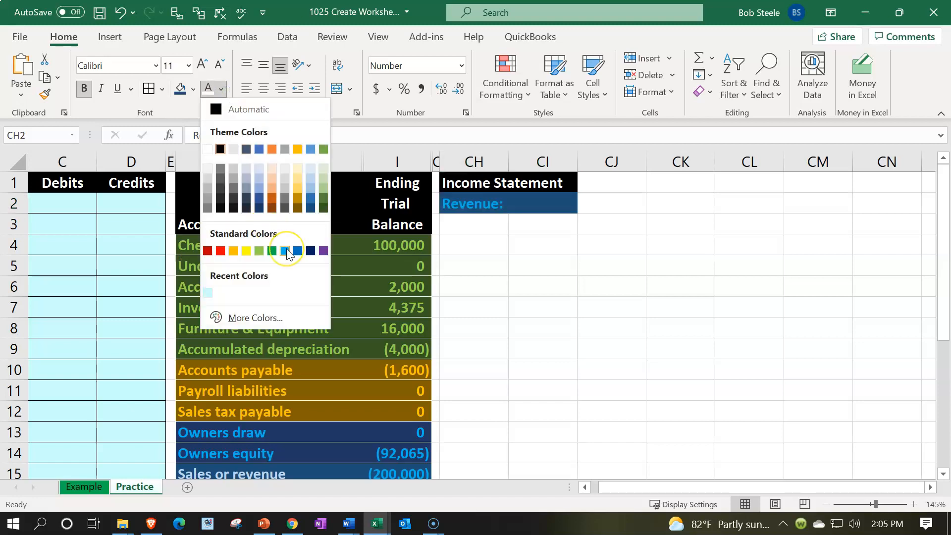
click(307, 179)
Widen column CH so it has room for the income statement's account names.
scroll(602, 331, down, 1)
scroll(604, 331, up, 1)
click(503, 268)
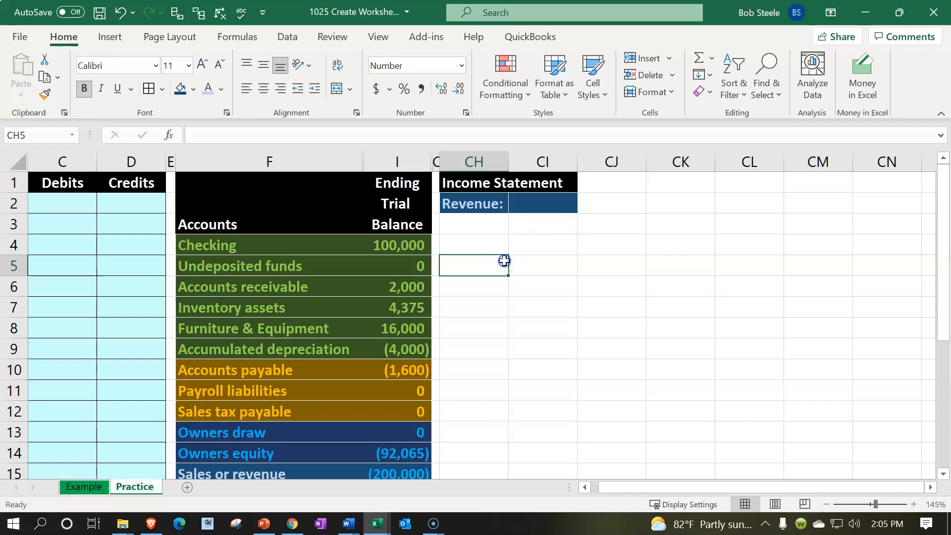
drag(511, 162, 616, 166)
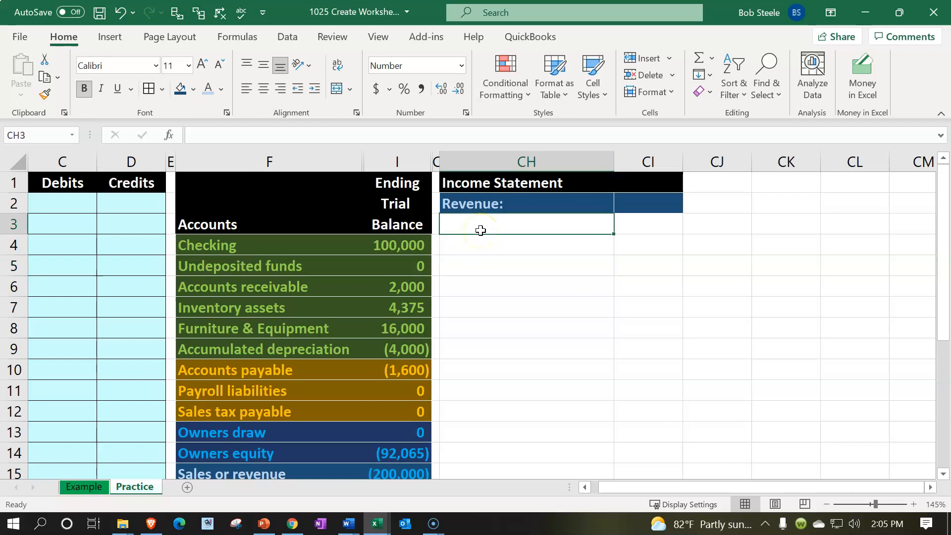
Link CH3 to the Sales or revenue account name in the trial balance with the formula =F15.
text(=)
key(Down)
key(Down)
key(Down)
key(Down)
key(Down)
key(Down)
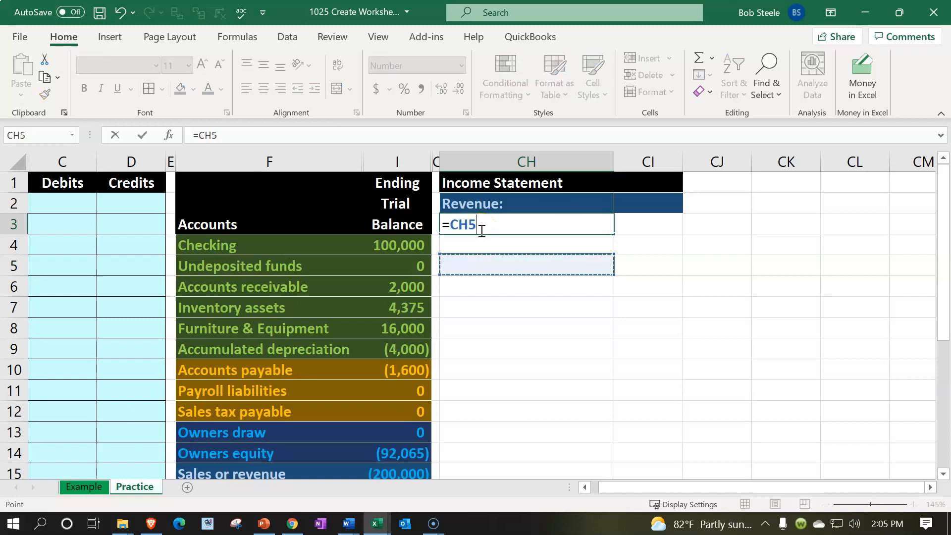
key(Down)
key(Down)
key(Down)
key(Down)
key(Down)
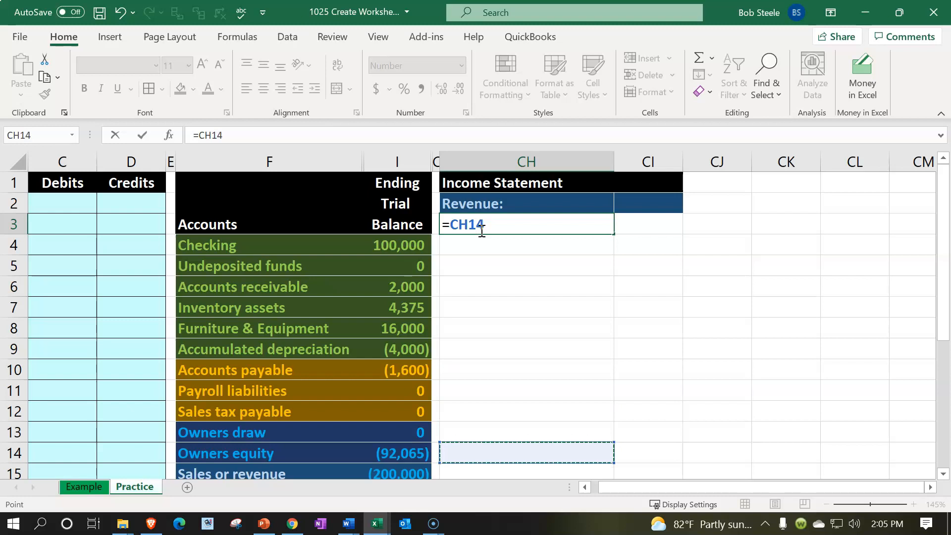
key(Down)
key(Down)
key(Left)
key(Left)
key(Left)
key(Up)
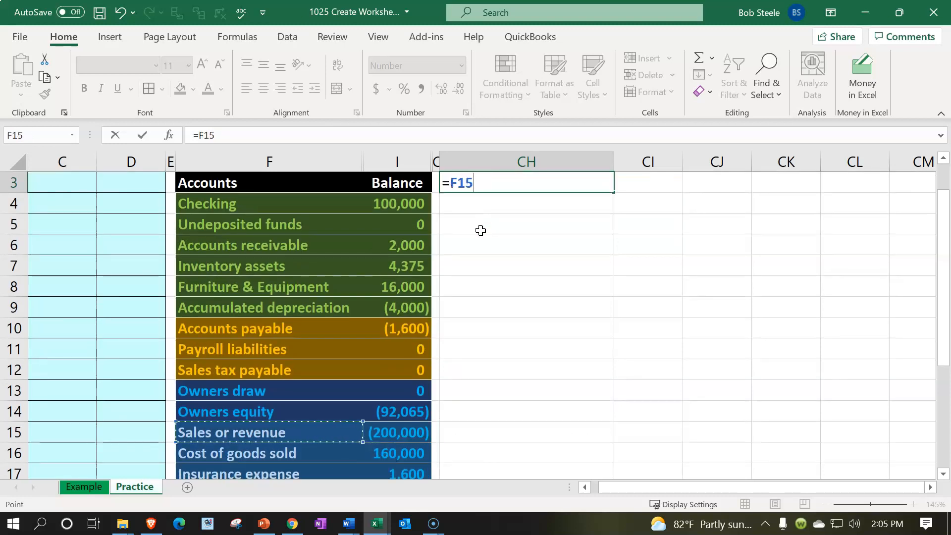
key(Return)
Check the linked account name in CH3 and the Sales or revenue ending balance in I15.
key(Up)
key(Up)
key(Up)
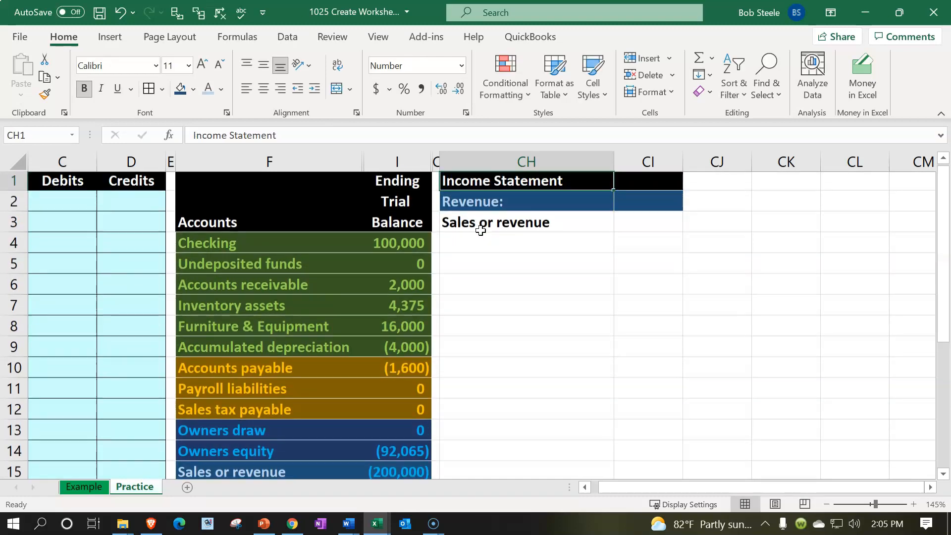
click(480, 230)
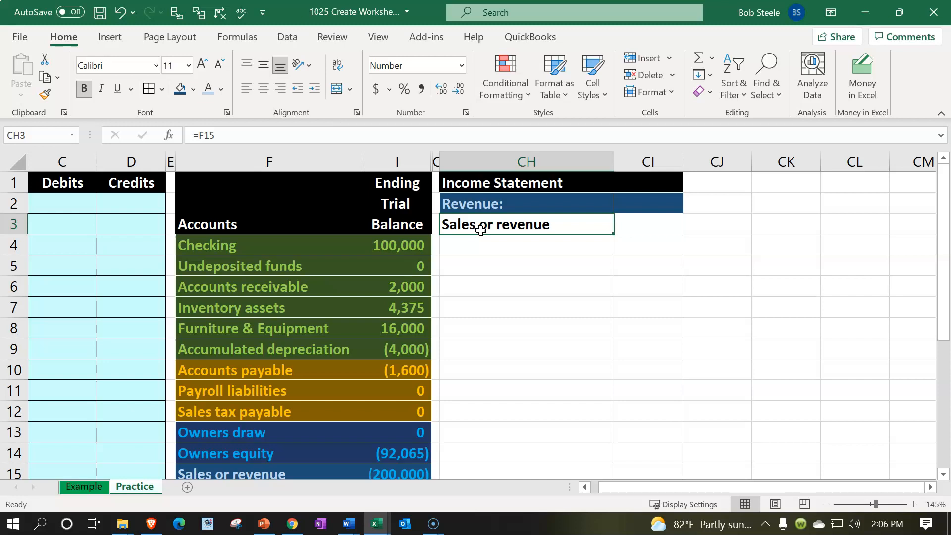
key(Right)
key(Right)
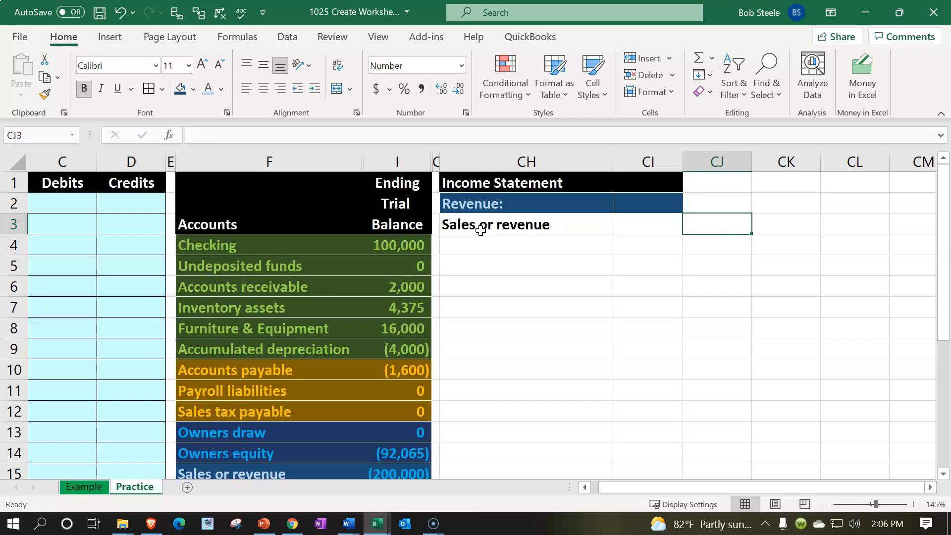
scroll(480, 229, down, 1)
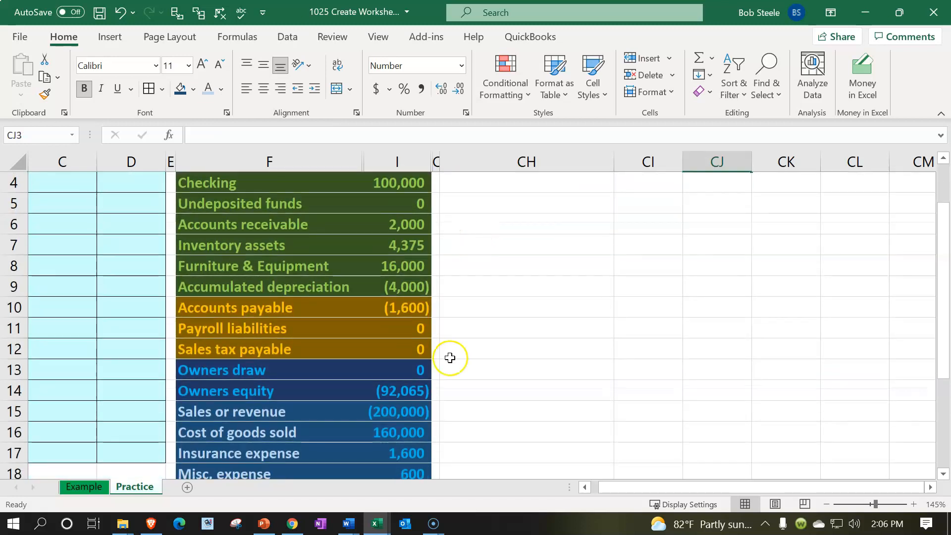
click(404, 411)
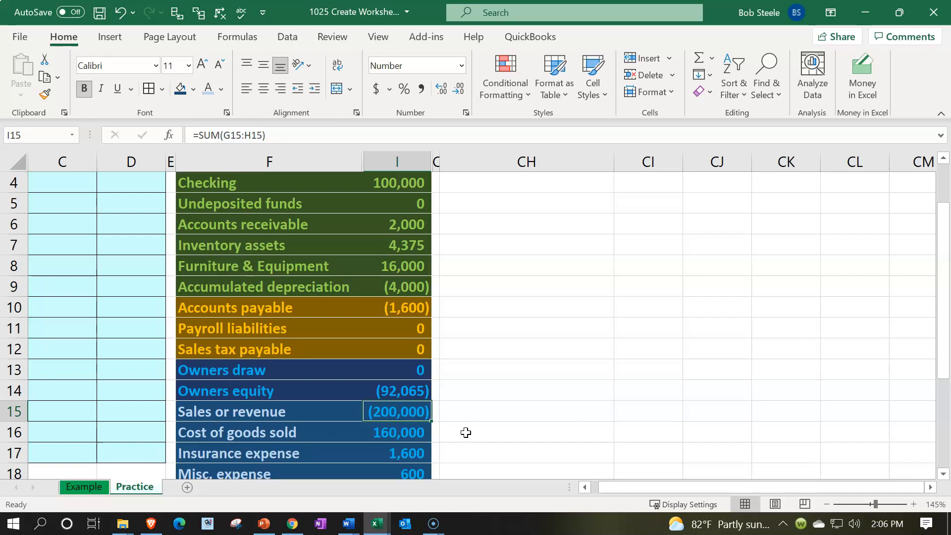
scroll(465, 432, up, 1)
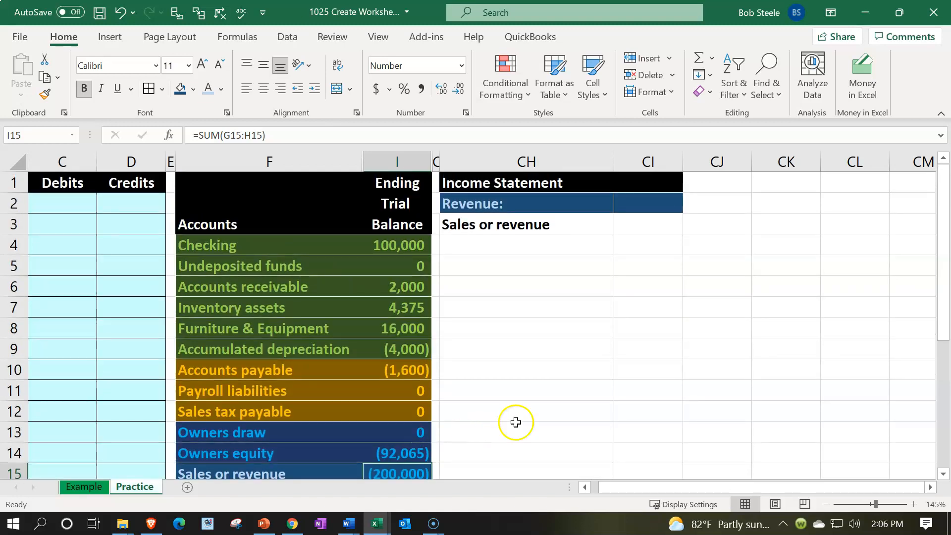
Link CJ3 to the Sales or revenue ending balance with its sign reversed, using the formula -I15.
click(703, 225)
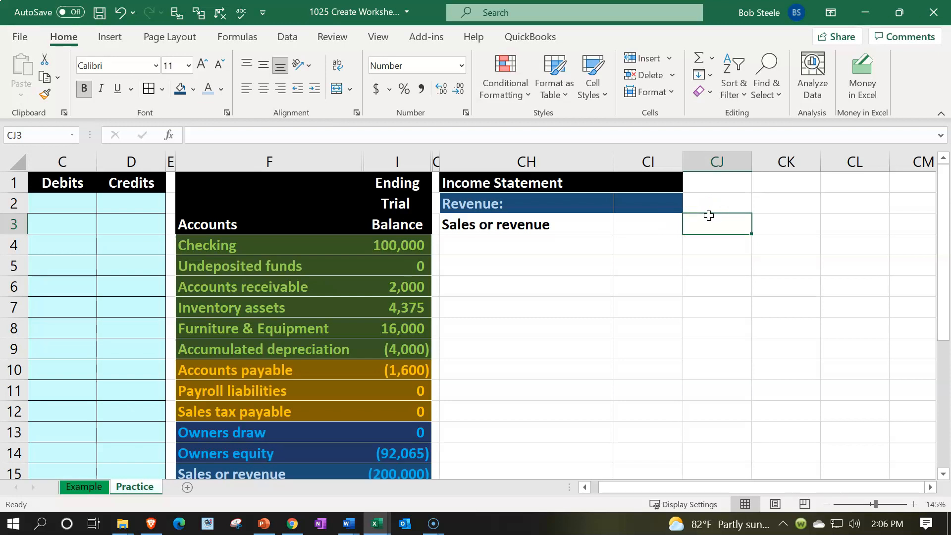
text(=)
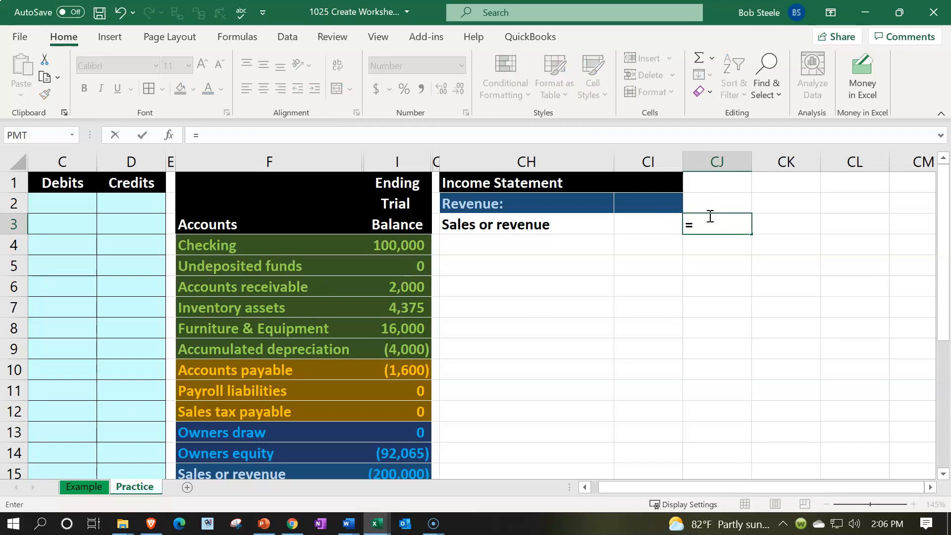
key(Escape)
text(-)
key(Down)
key(Down)
key(Down)
key(Down)
key(Down)
key(Down)
key(Down)
key(Down)
key(Down)
key(Down)
key(Down)
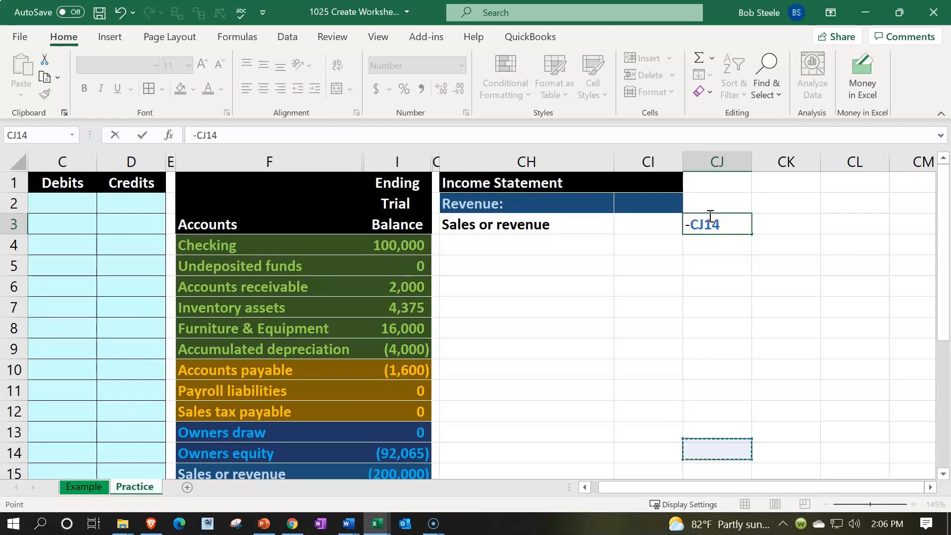
key(Down)
key(Down)
key(Left)
key(Left)
key(Left)
key(Left)
key(Up)
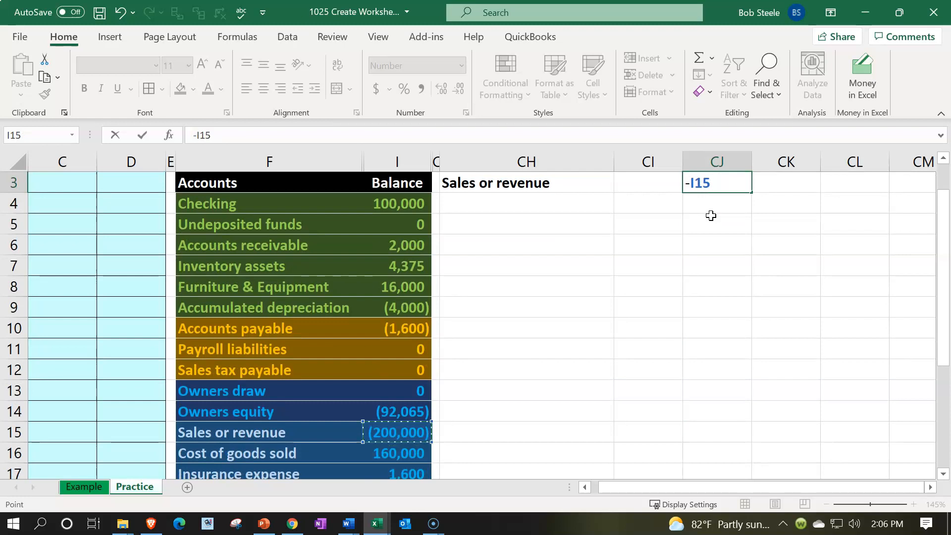
key(Return)
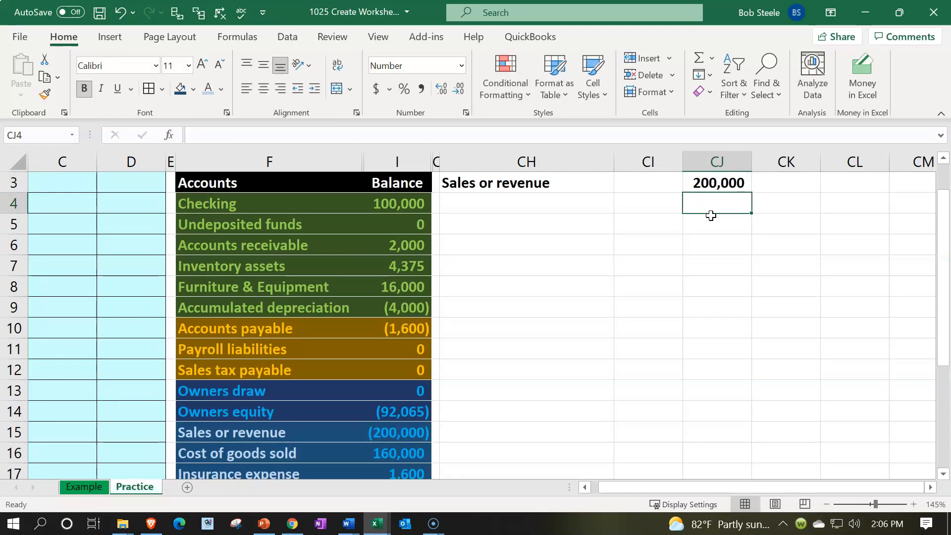
Enter the heading "Cost of goods sold" in CH4 below the Sales or revenue line.
key(Left)
key(Left)
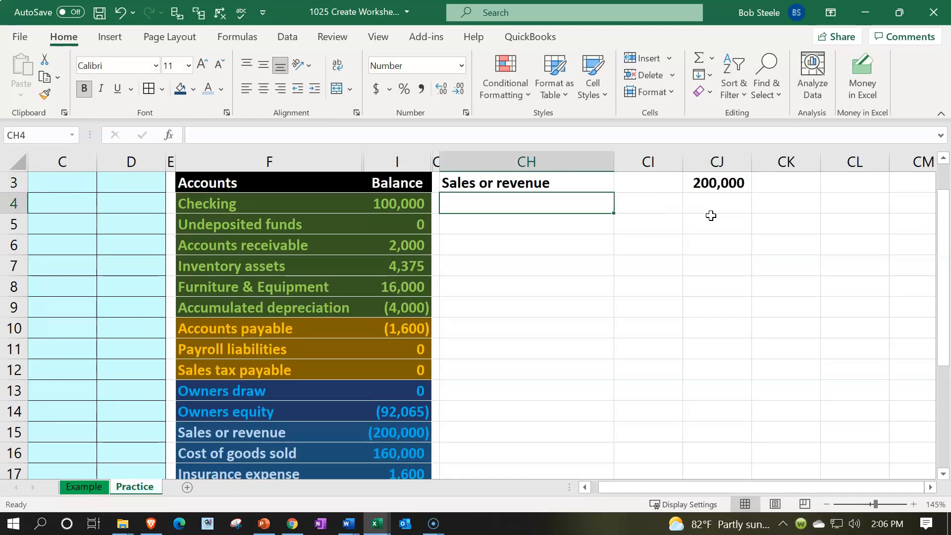
text(Cost of goods sold)
key(Return)
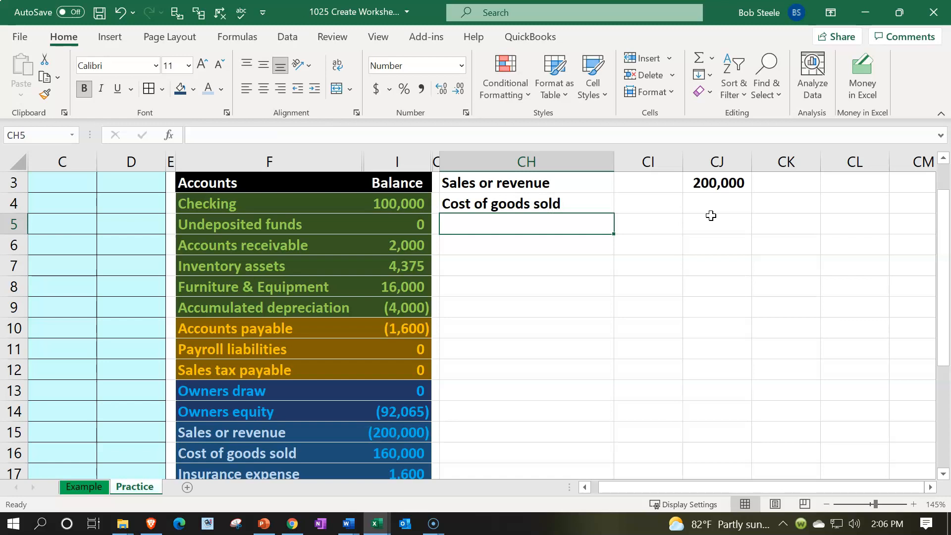
Copy the formatting of the Revenue heading in CH2:CI2 onto the Cost of goods sold heading in CH4:CI4.
scroll(562, 400, down, 1)
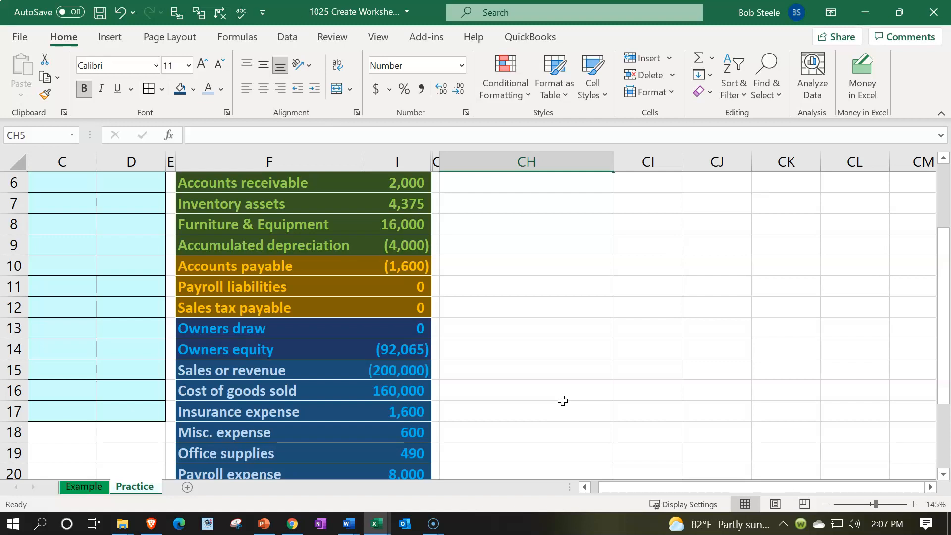
scroll(563, 401, up, 2)
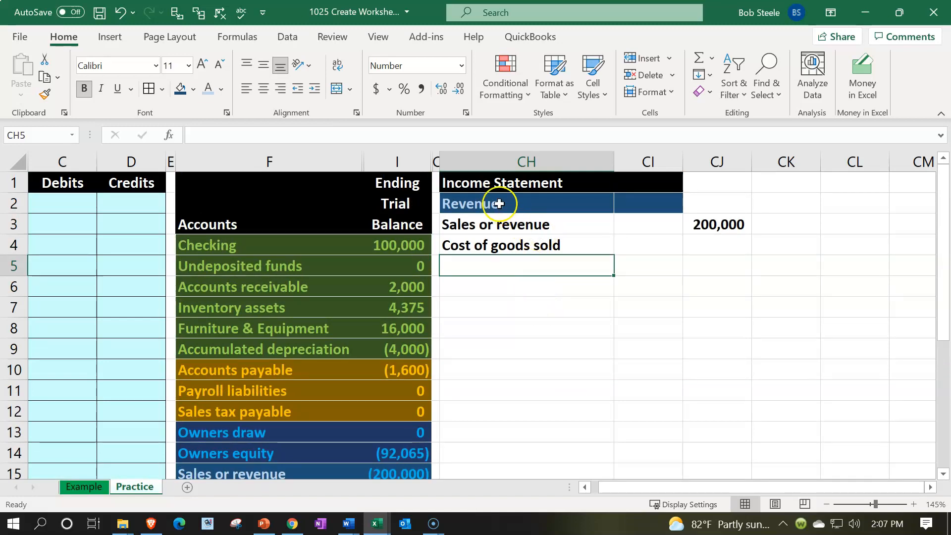
drag(499, 203, 633, 204)
click(49, 95)
click(503, 246)
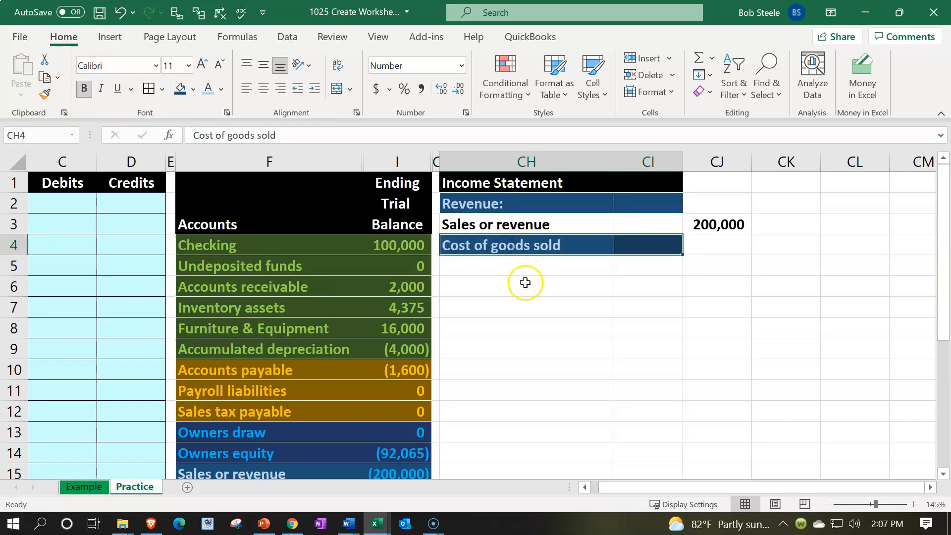
click(537, 308)
Link CH5 to the Cost of goods sold account name in the trial balance with the formula =F16.
click(492, 261)
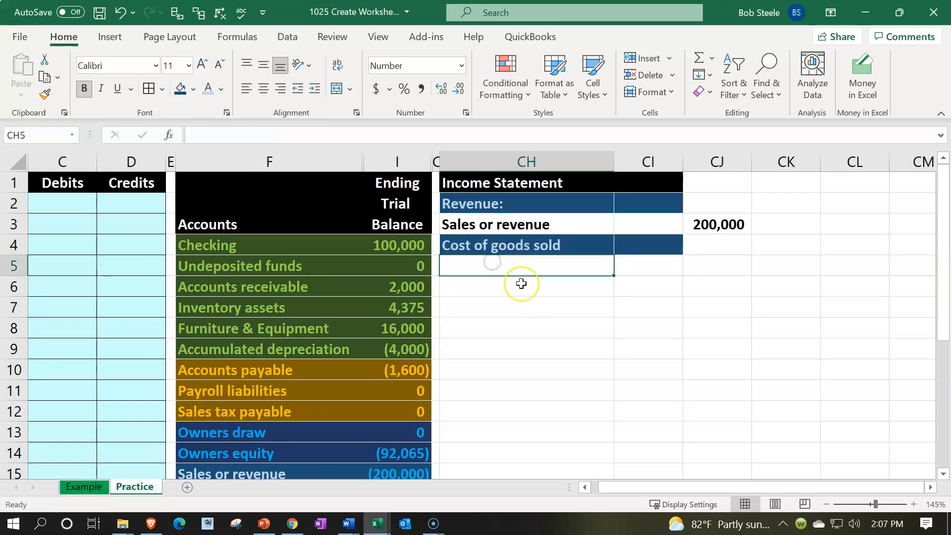
text(=)
key(Down)
key(Down)
key(Down)
key(Down)
key(Down)
key(Down)
key(Down)
key(Down)
key(Down)
key(Down)
key(Down)
key(Down)
key(Left)
key(Left)
key(Left)
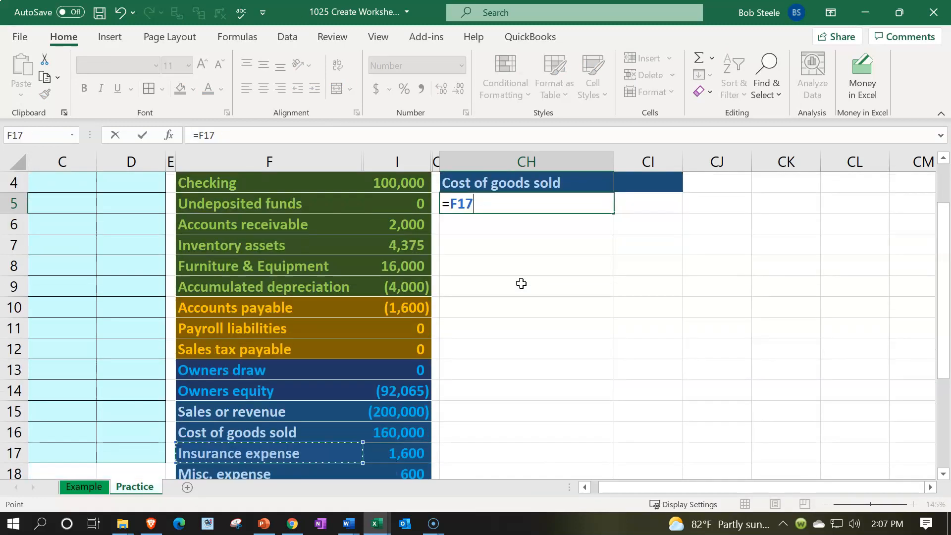
key(Up)
key(Return)
key(Up)
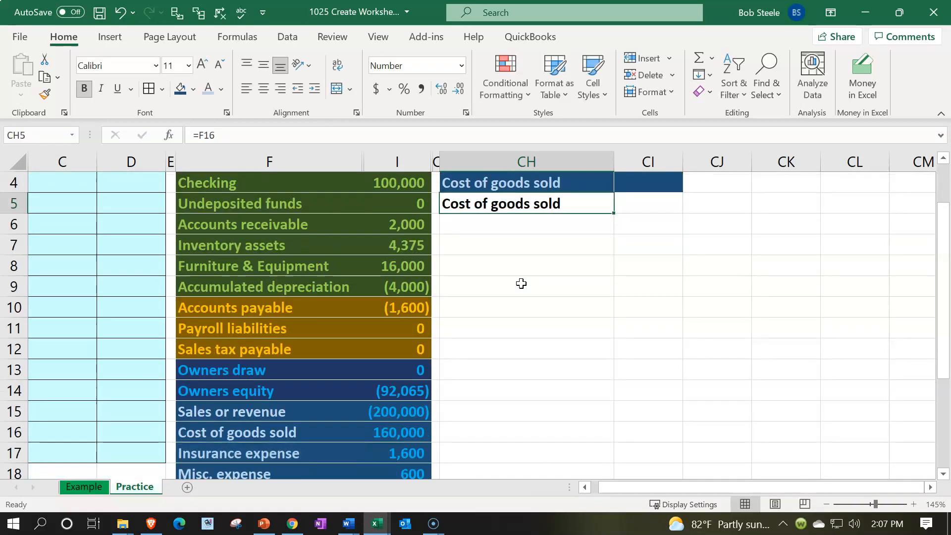
scroll(520, 283, up, 1)
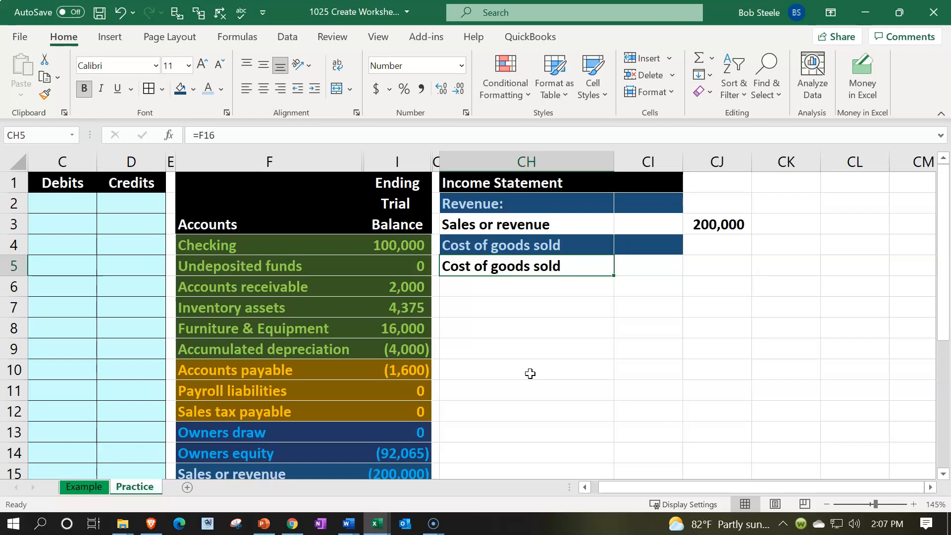
Link CJ5 to the Cost of goods sold ending balance in the trial balance with the formula =I16.
key(Right)
key(Right)
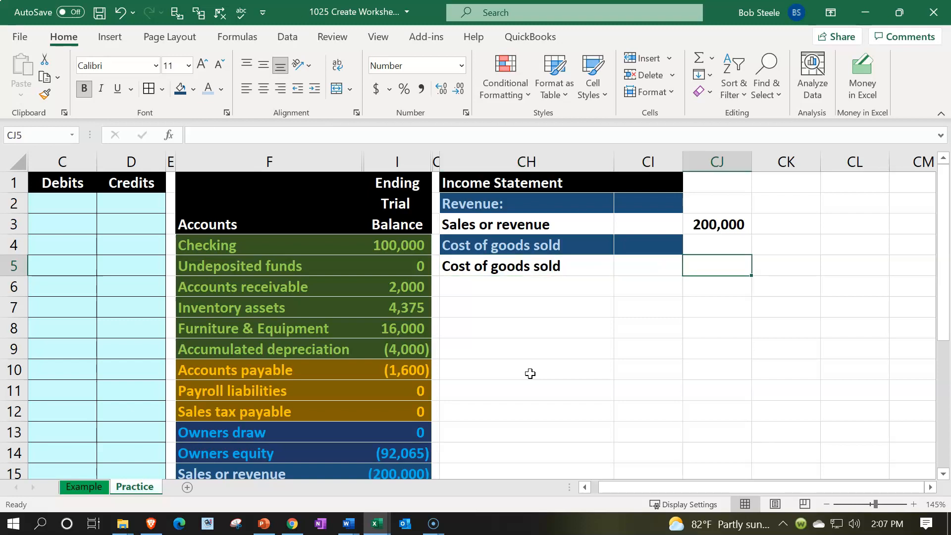
text(=)
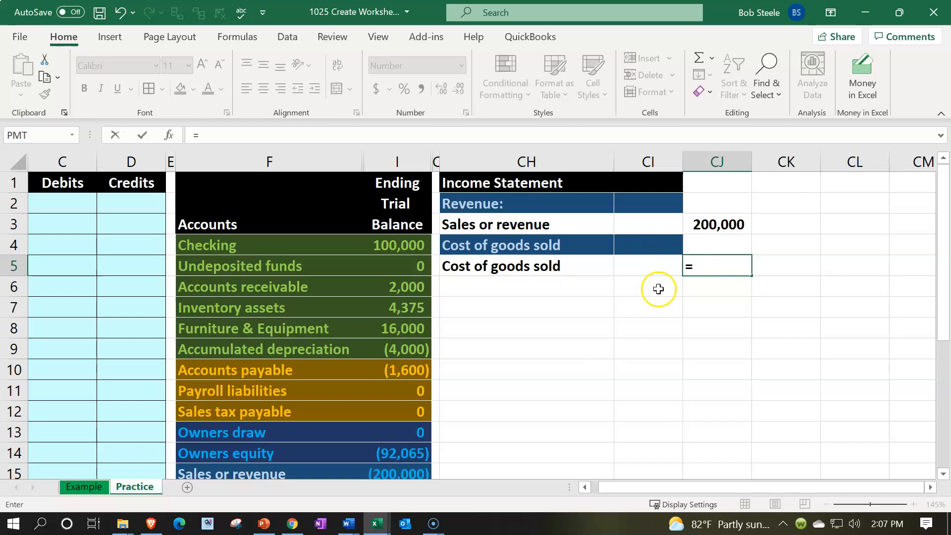
key(Left)
key(Left)
key(Left)
key(Down)
key(Down)
key(Down)
key(Down)
key(Down)
key(Down)
key(Down)
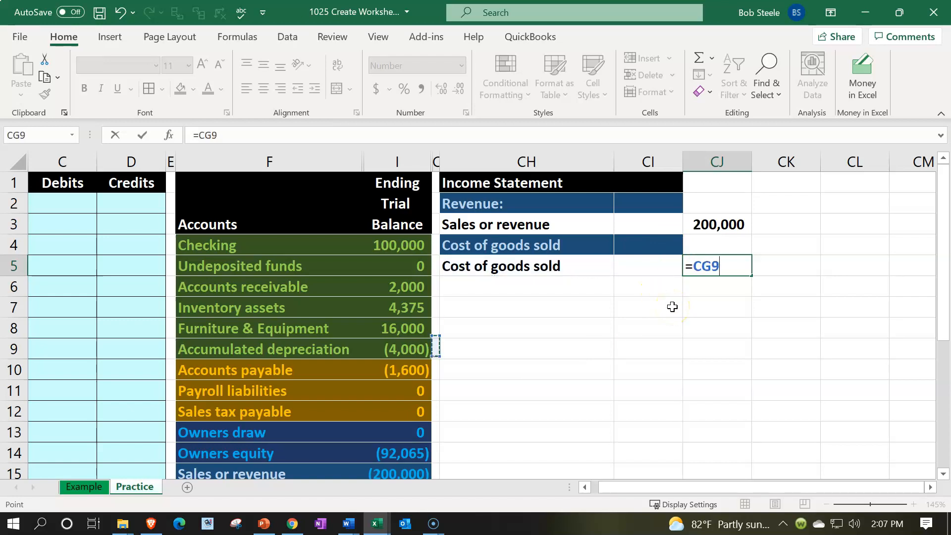
key(Down)
key(Down)
key(Down)
key(Down)
key(Left)
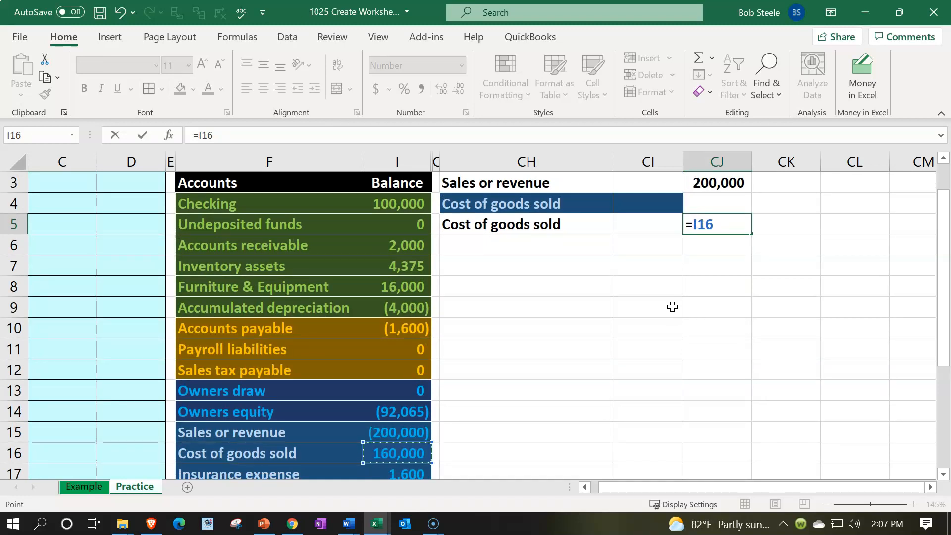
key(Return)
Enter the label "Gross profit" in CH6 below the Cost of goods sold line.
key(Left)
key(Left)
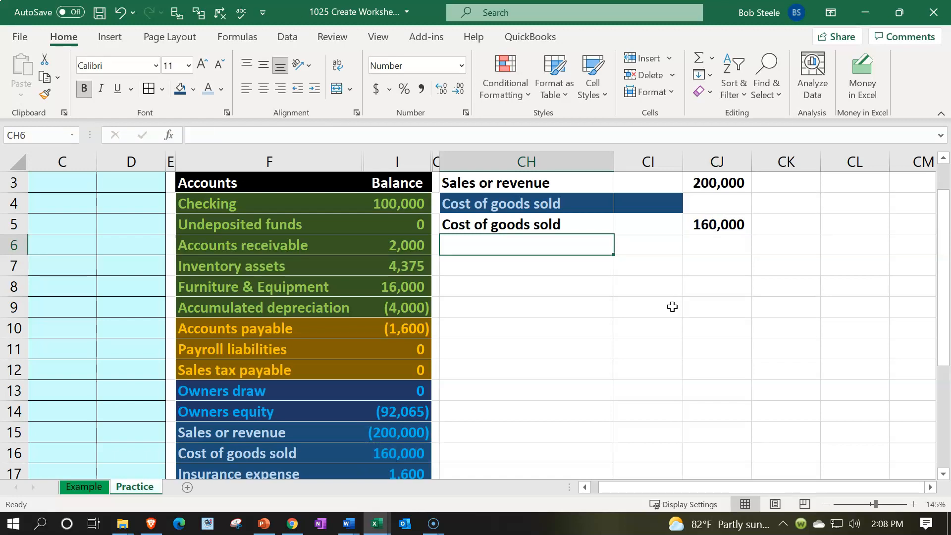
text(Gross pr)
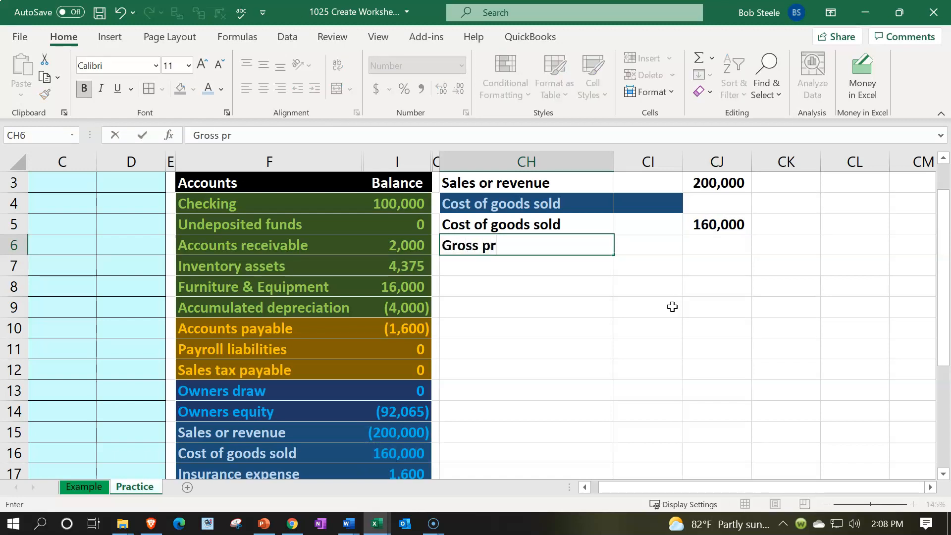
text(ofit)
key(Tab)
key(Tab)
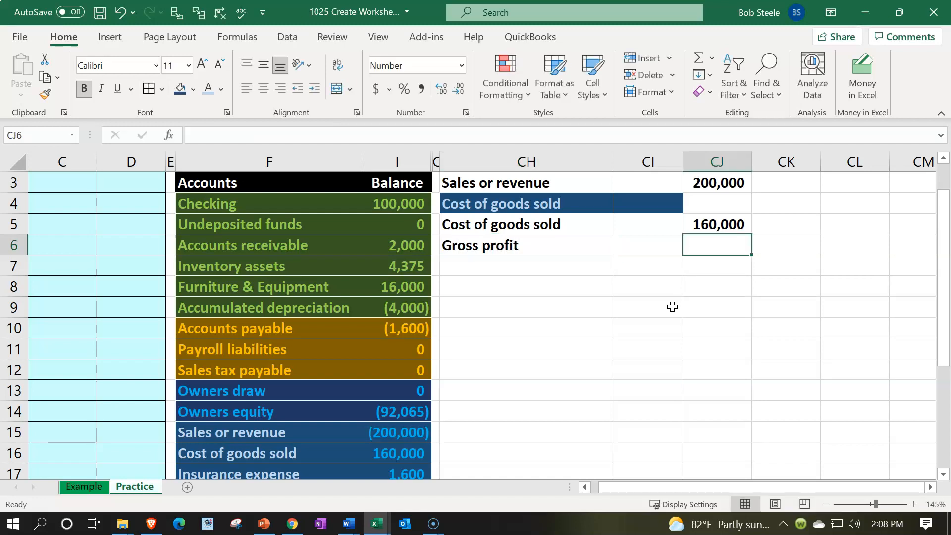
Underline the Cost of goods sold amount in CJ5.
scroll(672, 307, up, 1)
click(723, 266)
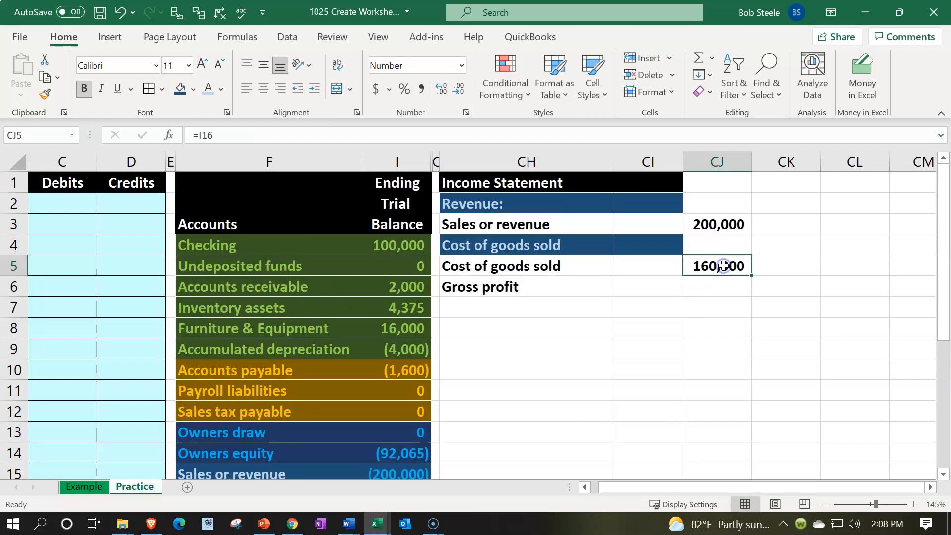
click(117, 94)
click(541, 347)
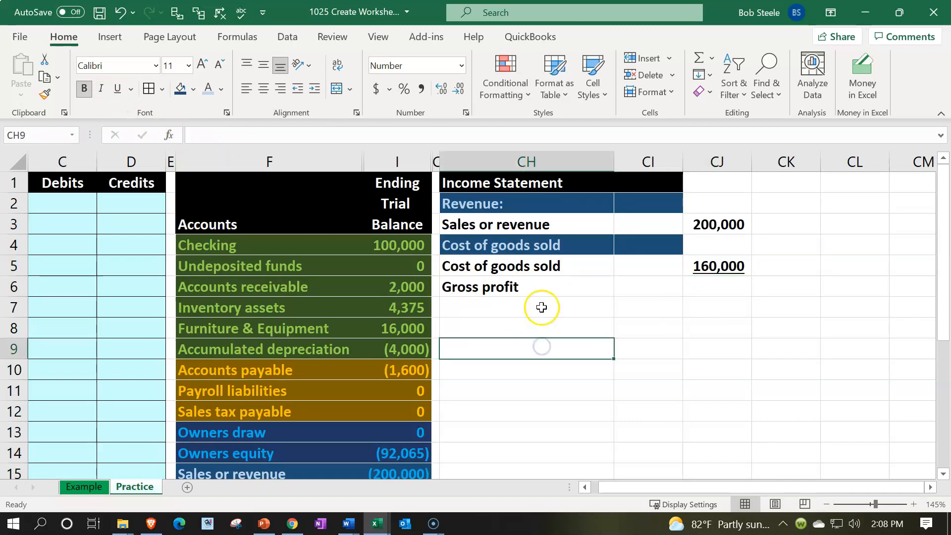
Indent the account names Sales or revenue in CH3 and Cost of goods sold in CH5 by one level.
click(504, 226)
click(314, 89)
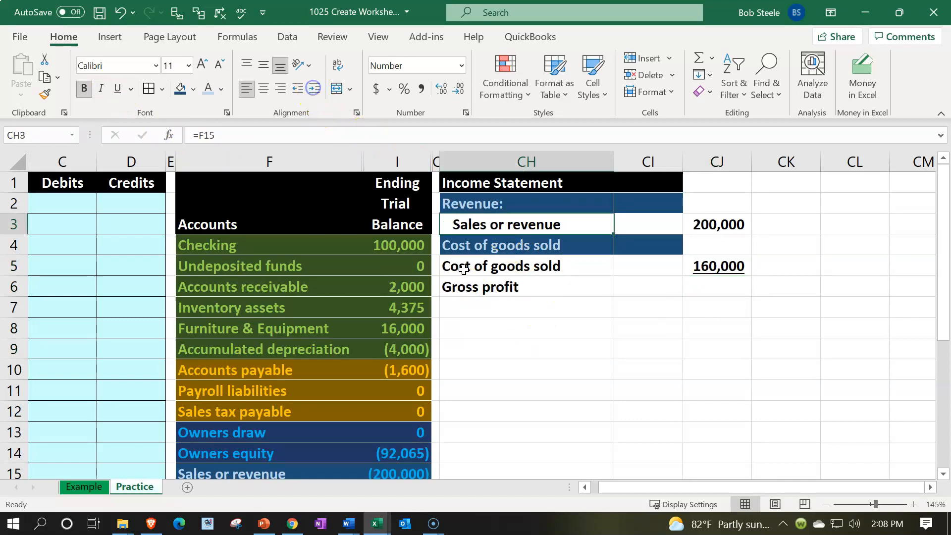
click(463, 267)
click(314, 89)
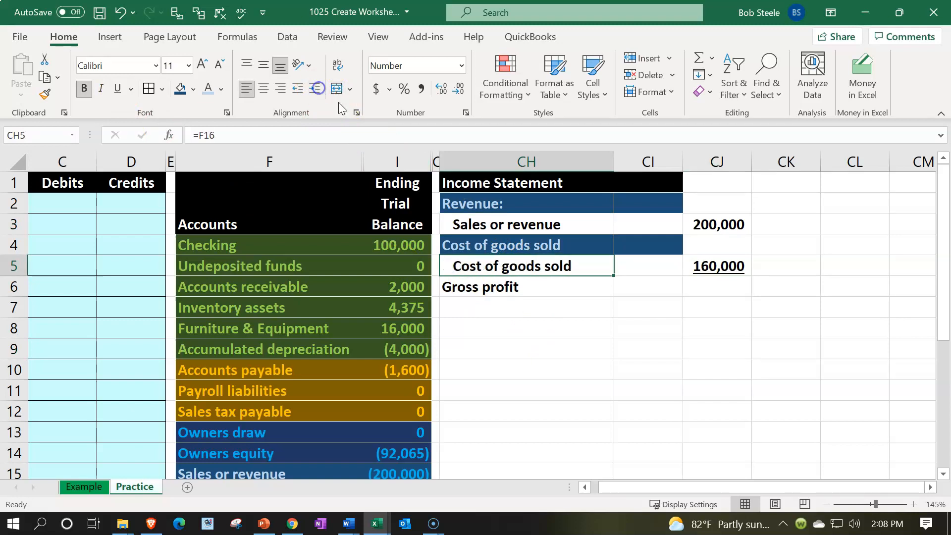
Calculate gross profit in CJ6 as sales minus cost of goods sold with the formula =CJ3-CJ5.
click(540, 292)
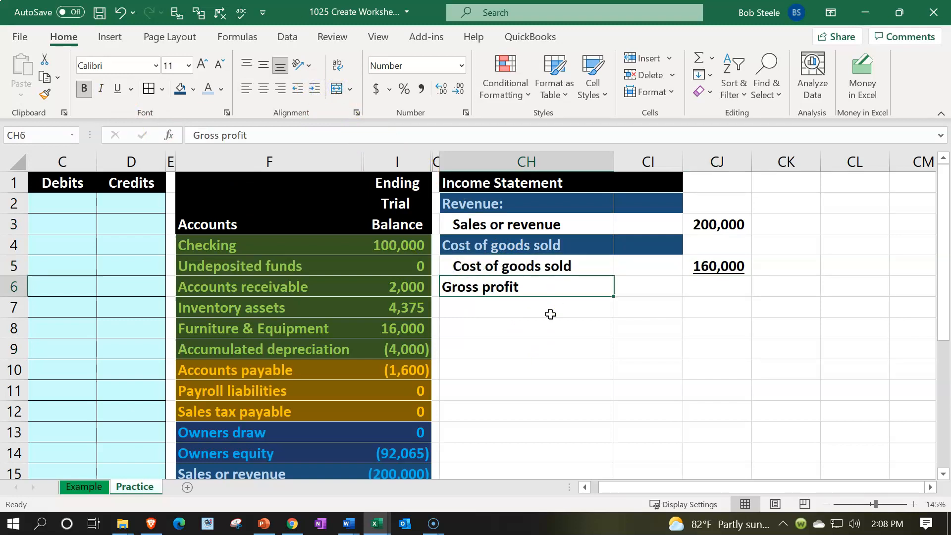
key(Right)
key(Right)
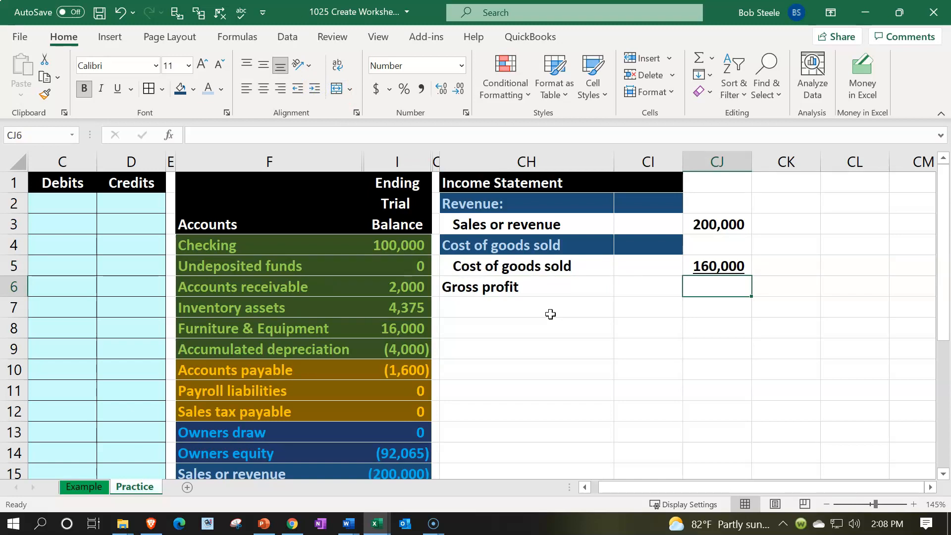
key(Right)
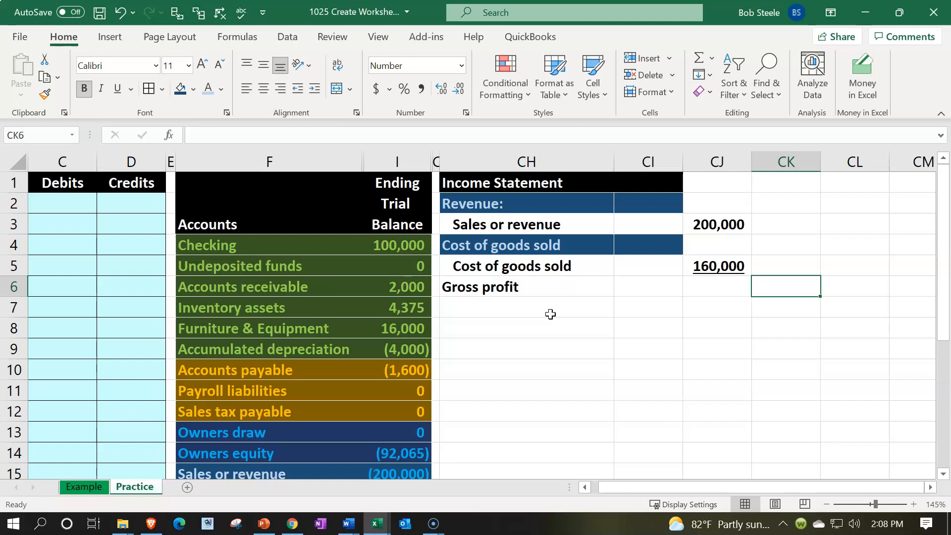
key(Left)
text(=)
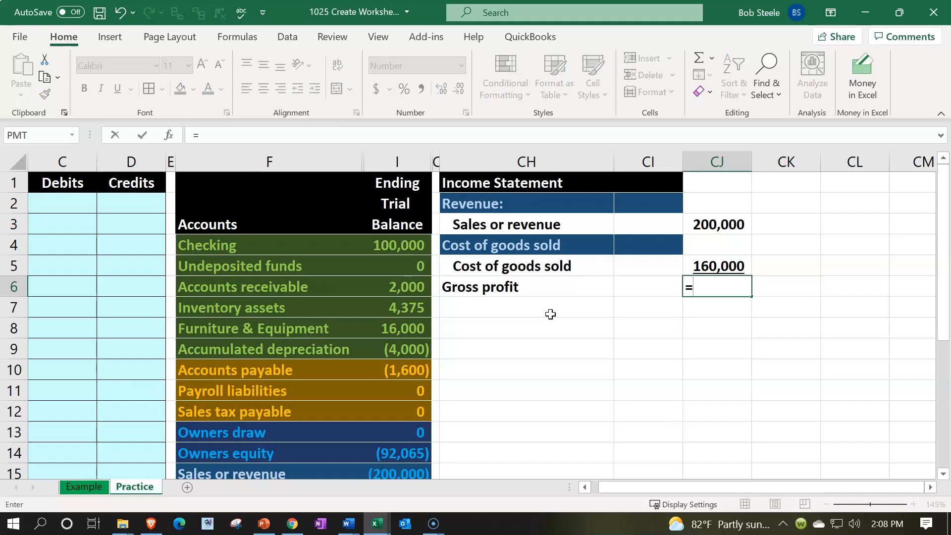
key(Up)
key(Up)
key(Up)
text(-)
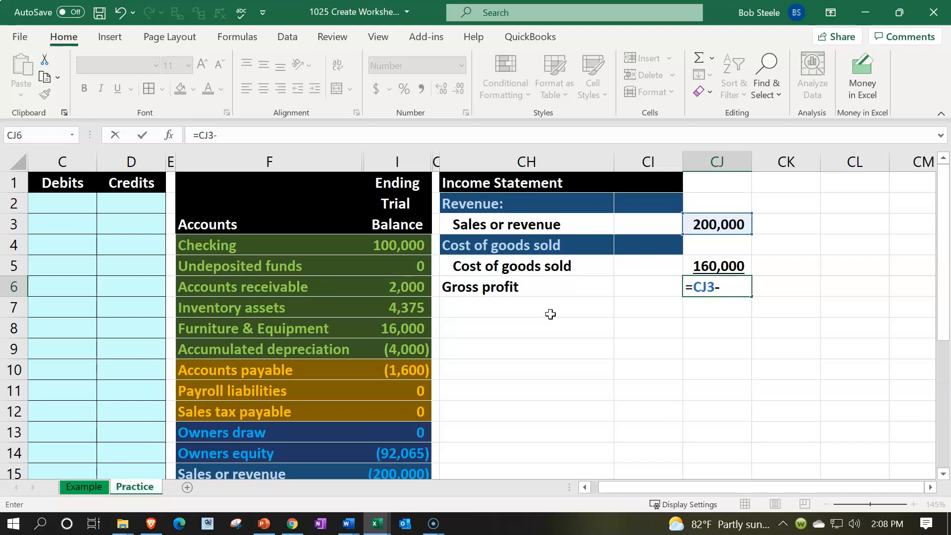
key(Up)
key(Return)
key(Up)
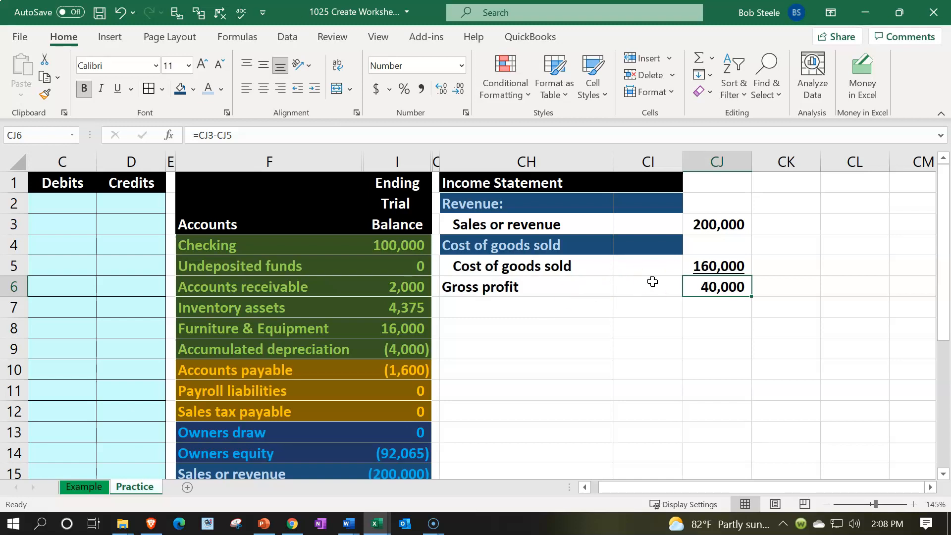
Enter the heading "Operating expenses:" in CH7 below Gross profit.
click(492, 300)
text(operating expenses:)
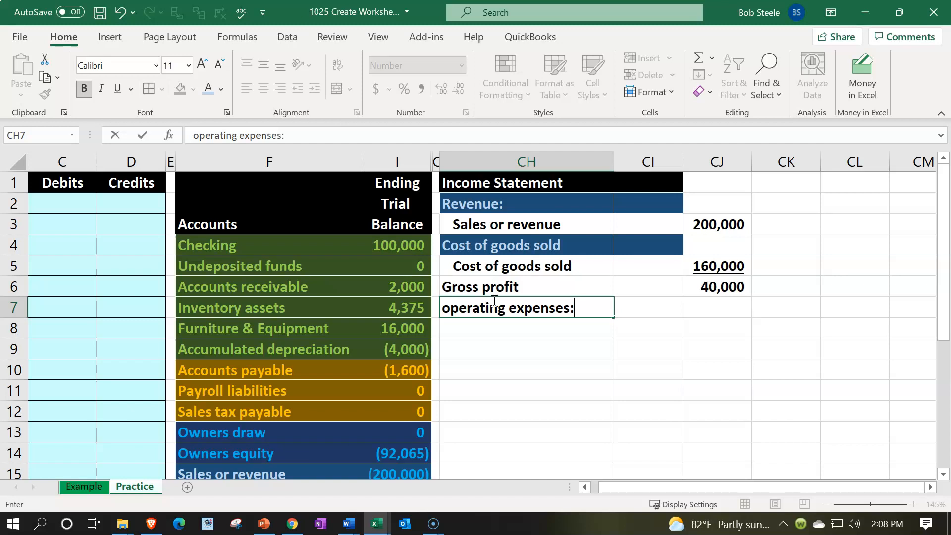
key(Return)
Link CH8 below Operating expenses to the Insurance expense account name in F17 with the formula =F17.
scroll(549, 376, down, 1)
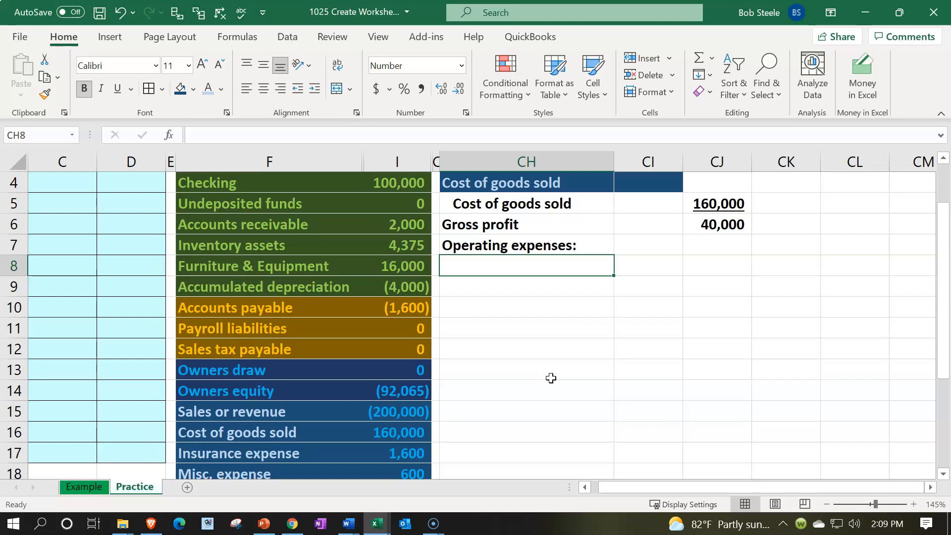
scroll(551, 378, down, 1)
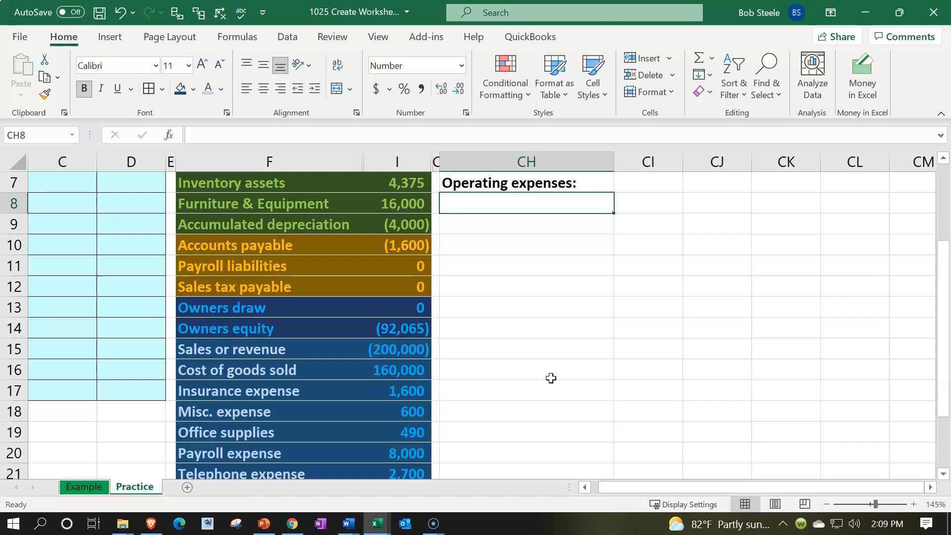
text(=)
key(Down)
key(Down)
key(Down)
key(Down)
key(Down)
key(Down)
key(Down)
key(Down)
key(Down)
key(Down)
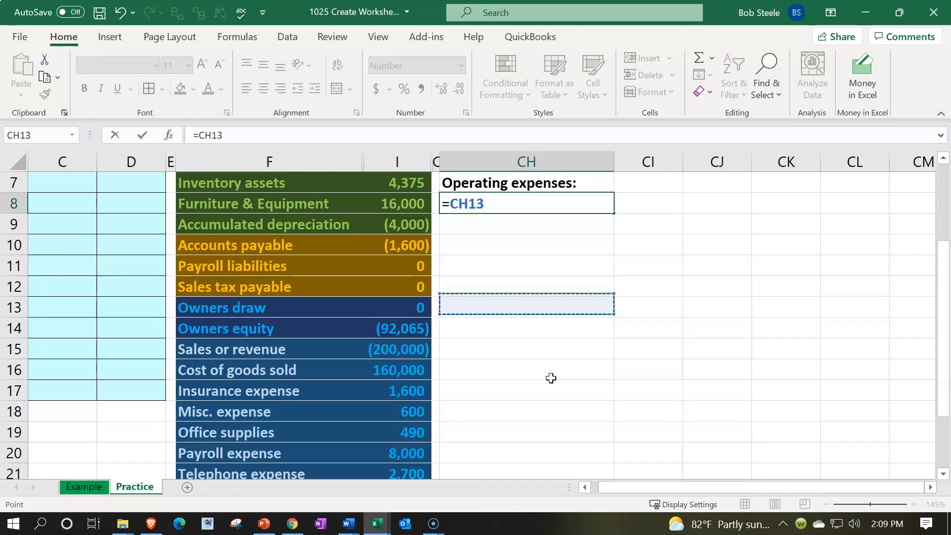
key(Left)
key(Left)
key(Left)
key(Up)
key(Return)
Link CH9 to the Misc. expense account name in F18 of the trial balance.
text(=)
key(Down)
key(Down)
key(Down)
key(Down)
key(Down)
key(Down)
key(Down)
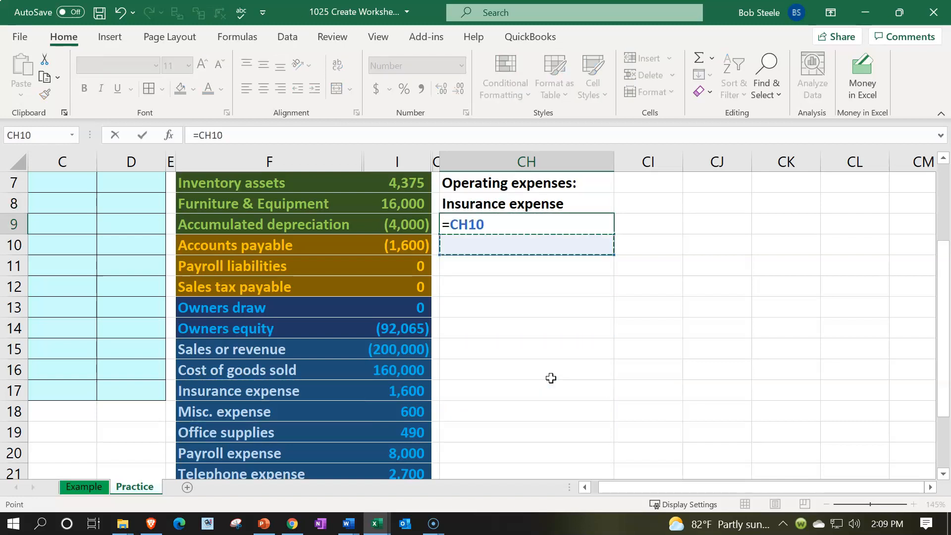
key(Down)
key(Down)
key(Left)
key(Left)
key(Left)
key(Return)
Link CH10 to the Office supplies account name in F19 of the trial balance.
text(=)
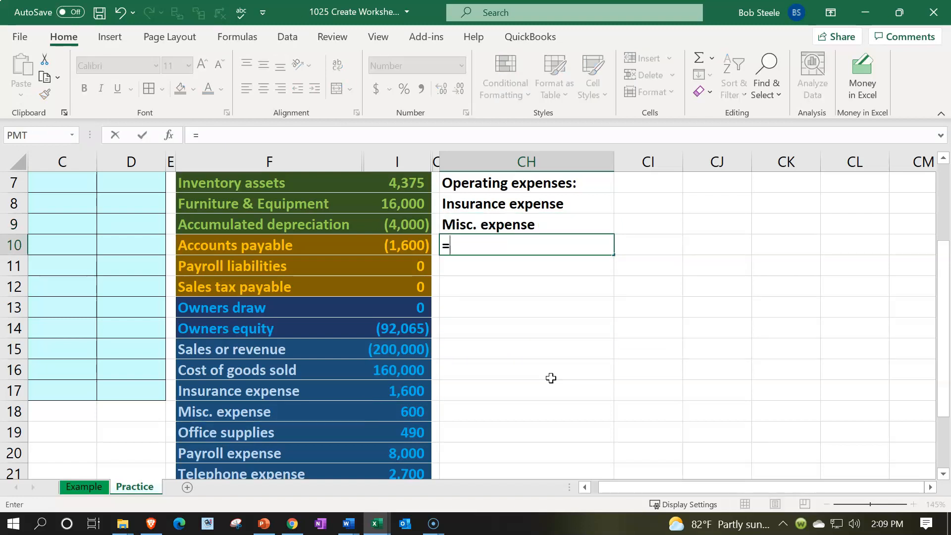
key(Down)
key(Down)
key(Down)
key(Down)
key(Down)
key(Down)
key(Down)
key(Down)
key(Down)
key(Left)
key(Left)
key(Left)
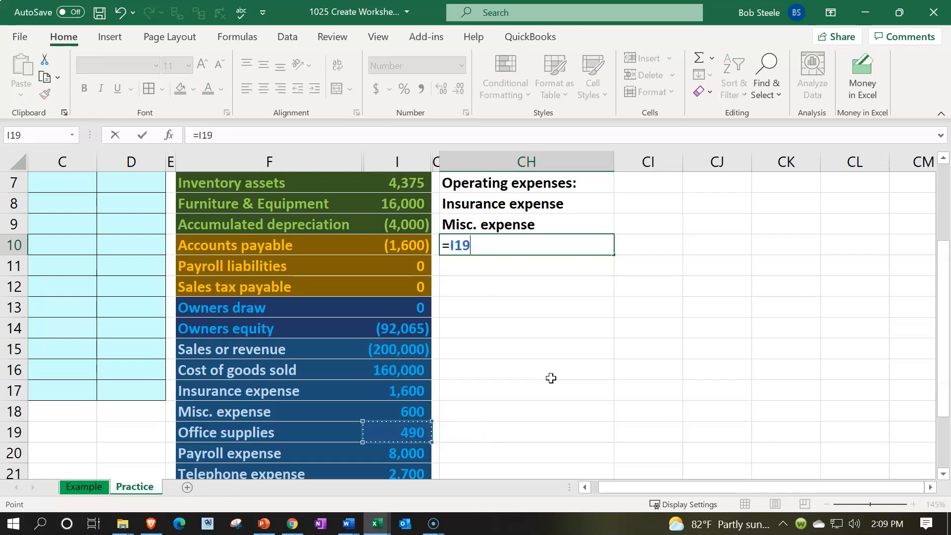
key(Right)
key(Return)
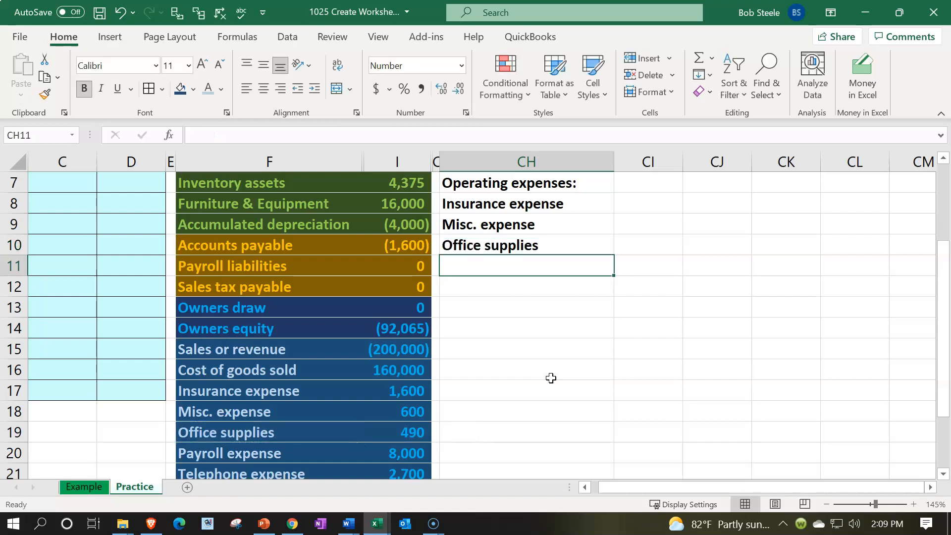
Link CH11 to the Payroll expense account name in the trial balance with the formula =F20.
text(=)
key(Down)
key(Down)
key(Down)
key(Down)
key(Down)
key(Down)
key(Down)
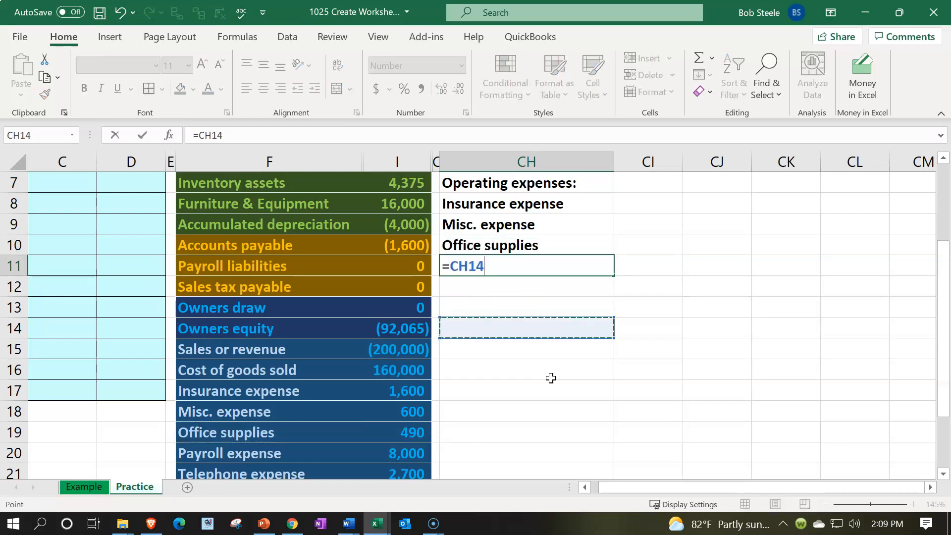
key(Down)
key(Left)
key(Left)
key(Down)
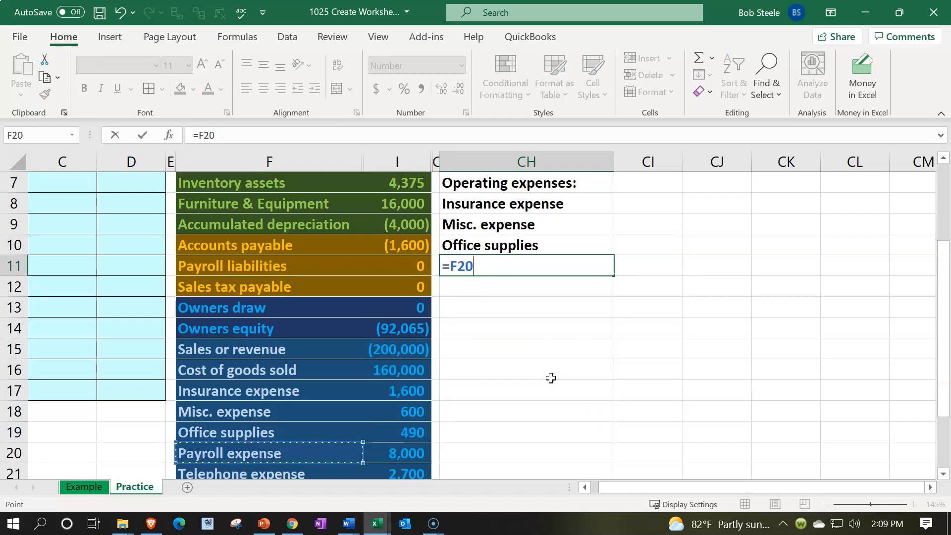
key(Return)
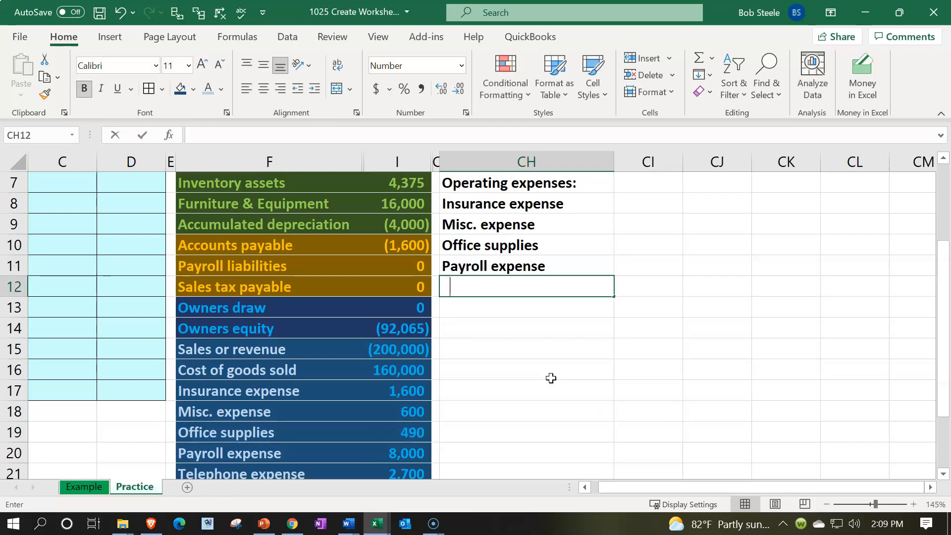
Link CH12 to the Telephone expense account name in F21 of the trial balance.
text(=)
key(Down)
key(Down)
key(Down)
key(Down)
key(Down)
key(Down)
key(Down)
key(Down)
key(Down)
key(Down)
key(Left)
key(Left)
key(Left)
key(Up)
key(Return)
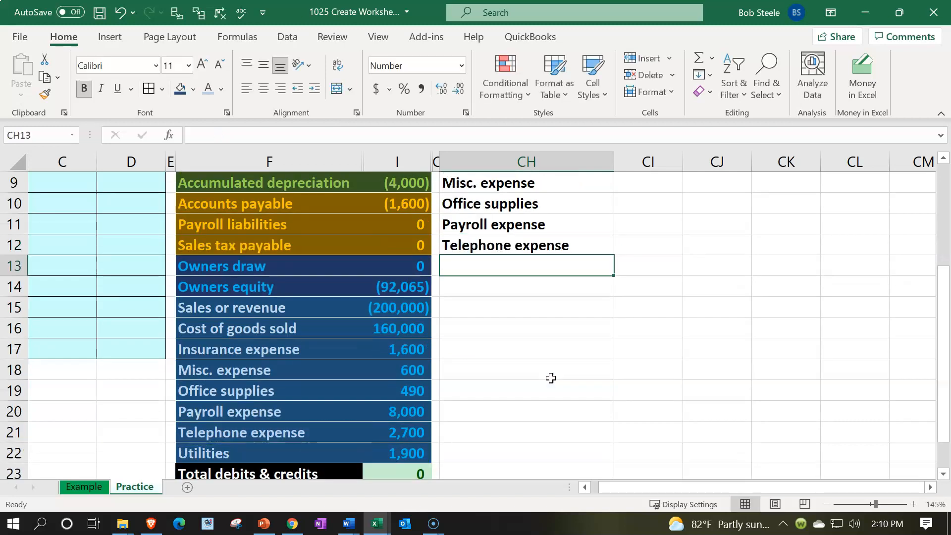
Link CH13 to the Utilities account name in F22 of the trial balance.
text(=)
key(Down)
key(Down)
key(Down)
key(Down)
key(Down)
key(Down)
key(Down)
key(Down)
key(Down)
key(Left)
key(Left)
key(Left)
key(Return)
Compare the listed operating expenses with the trial balance accounts from Insurance expense to Utilities in F17:F22.
scroll(551, 378, up, 1)
scroll(551, 377, up, 1)
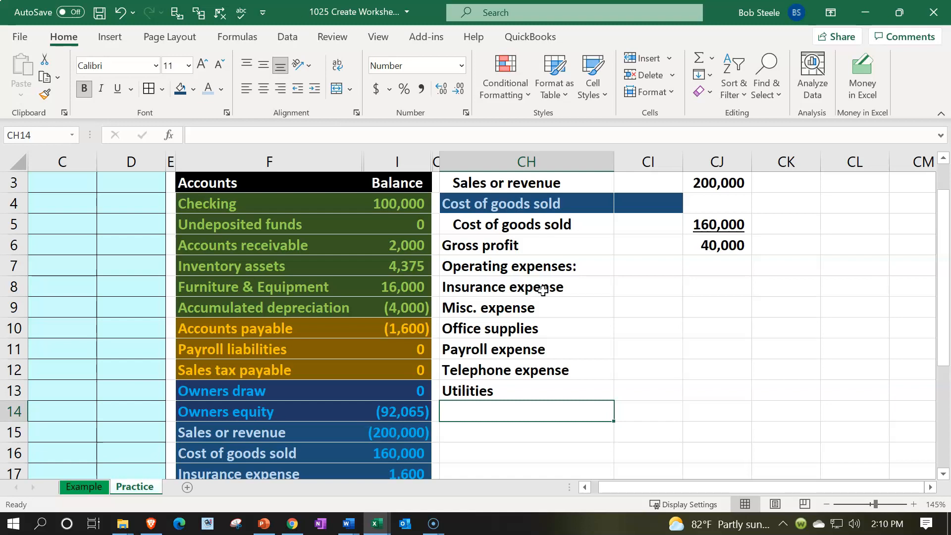
scroll(543, 291, down, 1)
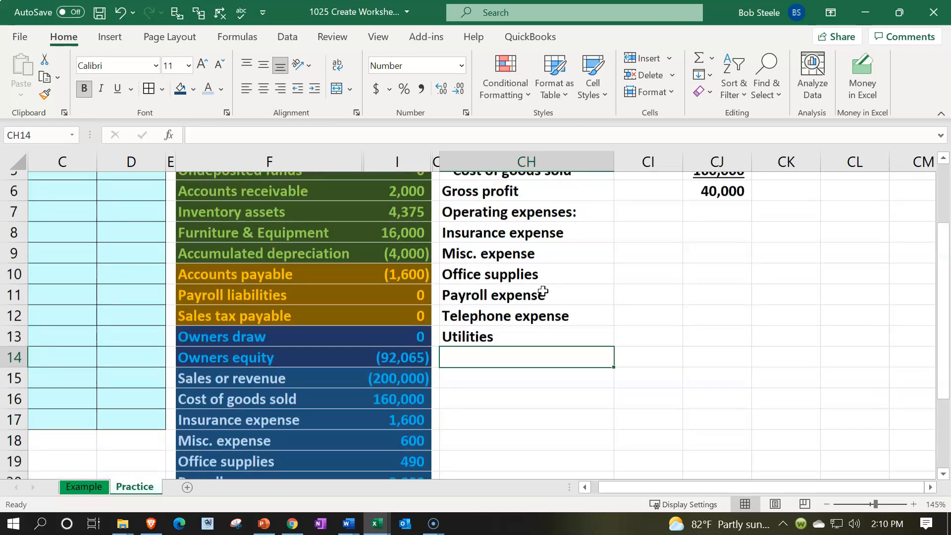
scroll(543, 291, down, 2)
drag(274, 288, 269, 388)
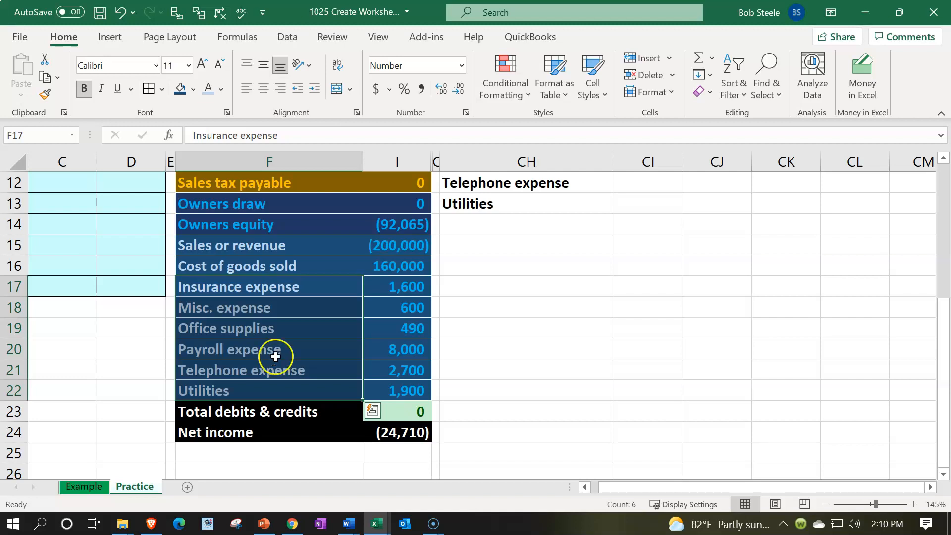
drag(265, 288, 262, 385)
click(259, 352)
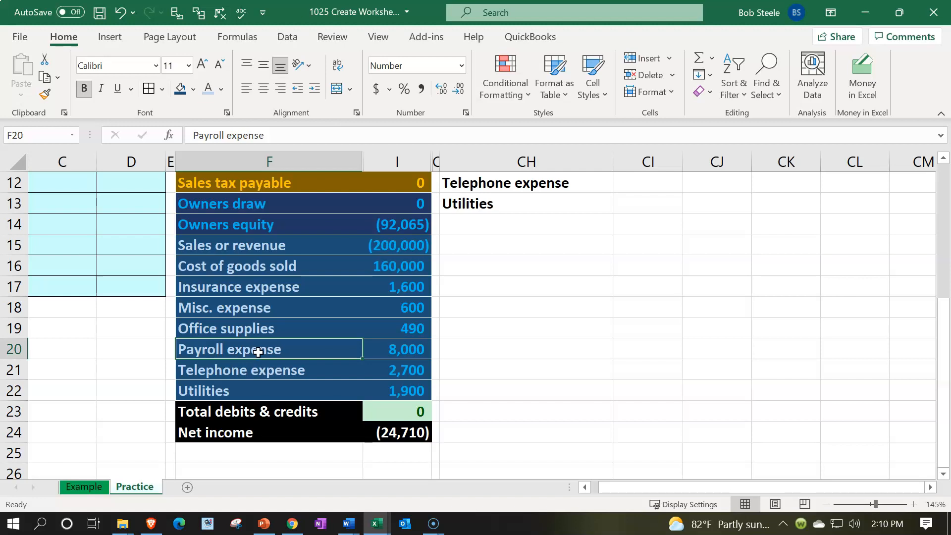
scroll(531, 368, up, 3)
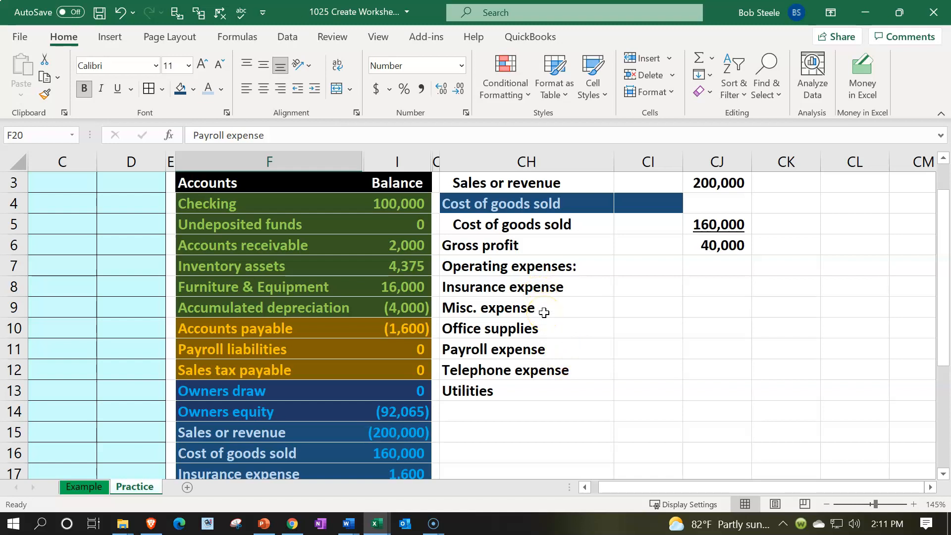
Clear the linked account names below Insurance expense in CH9:CH14.
drag(544, 312, 544, 404)
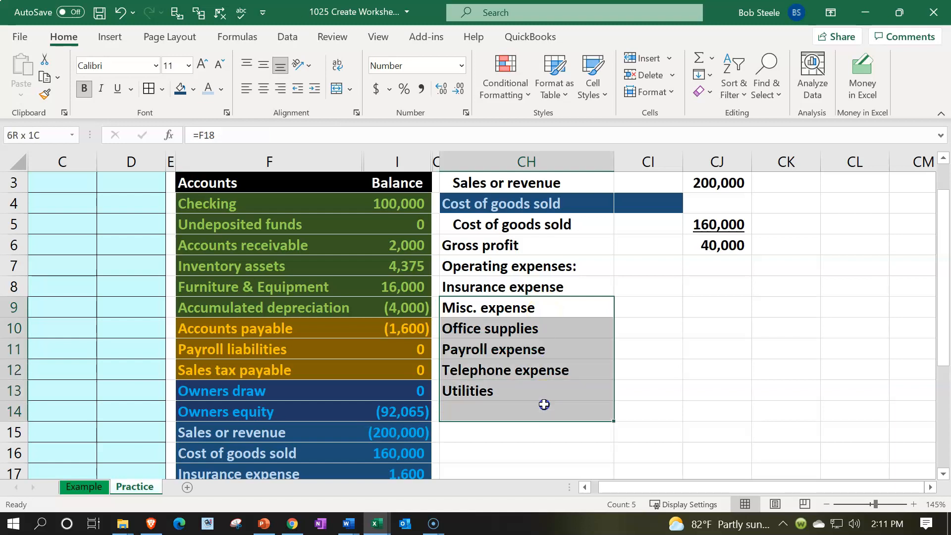
key(Delete)
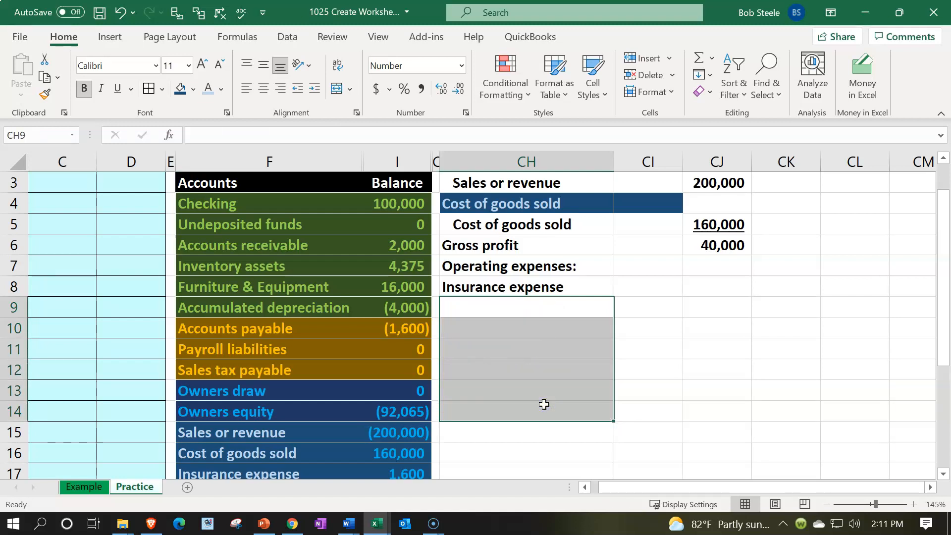
Fill the Insurance expense link in CH8 down through CH13 to list the remaining expense accounts.
double_click(548, 289)
key(Return)
key(Up)
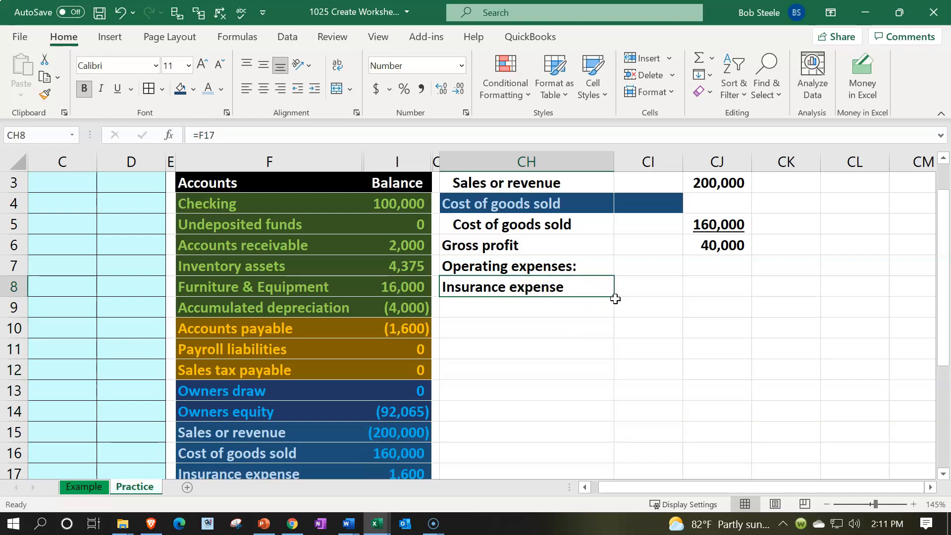
drag(613, 296, 615, 399)
scroll(544, 443, down, 2)
scroll(545, 444, up, 2)
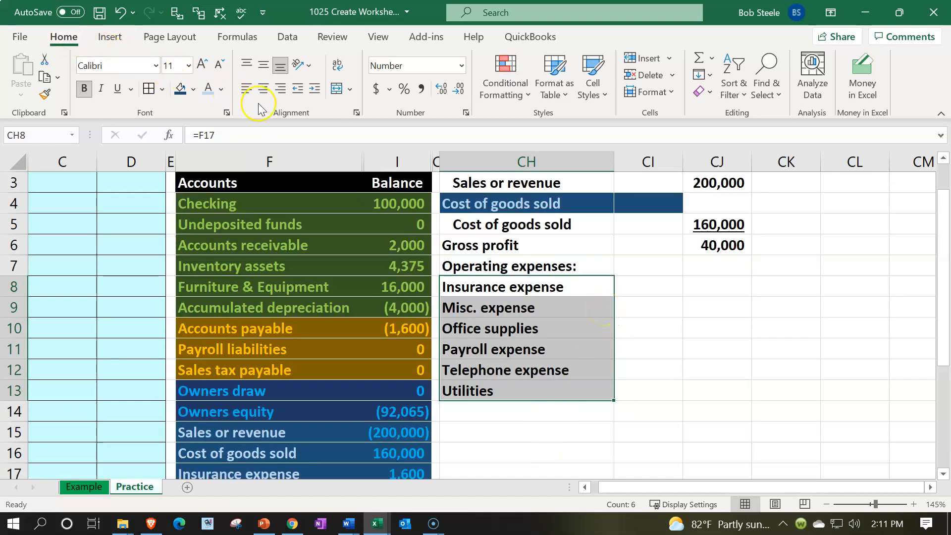
Indent the operating expense account names in CH8:CH13 by one level.
click(313, 89)
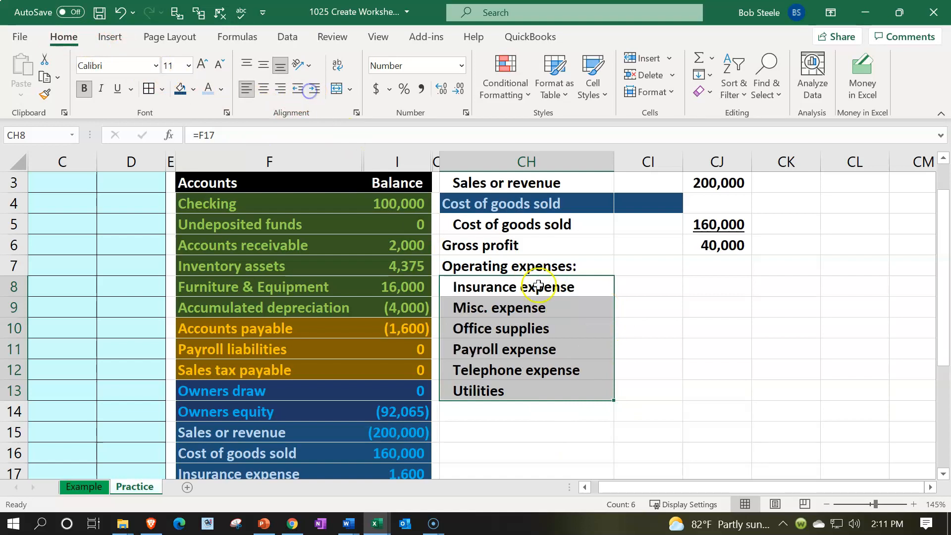
click(590, 267)
click(588, 257)
drag(512, 286, 527, 395)
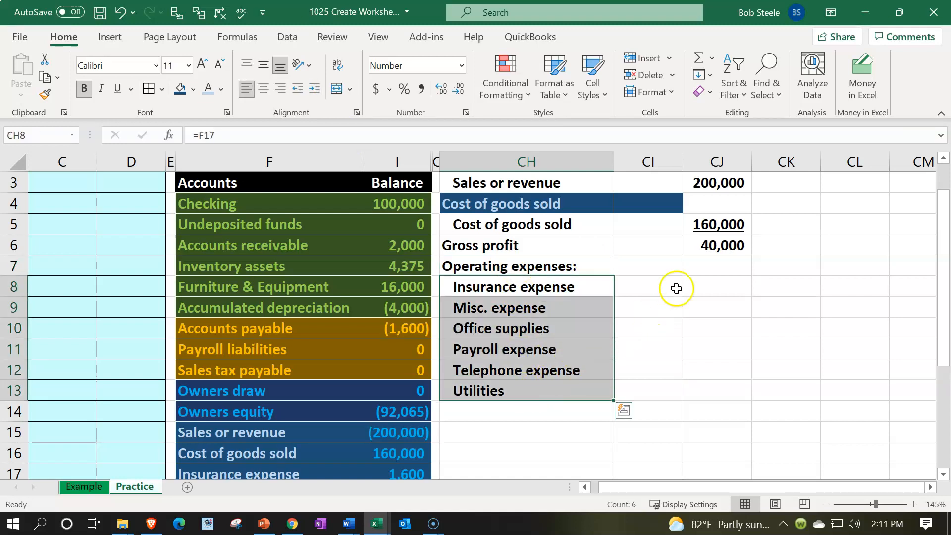
Link the Insurance expense amount in CI8 to the trial balance with the formula =I16.
drag(664, 287, 660, 384)
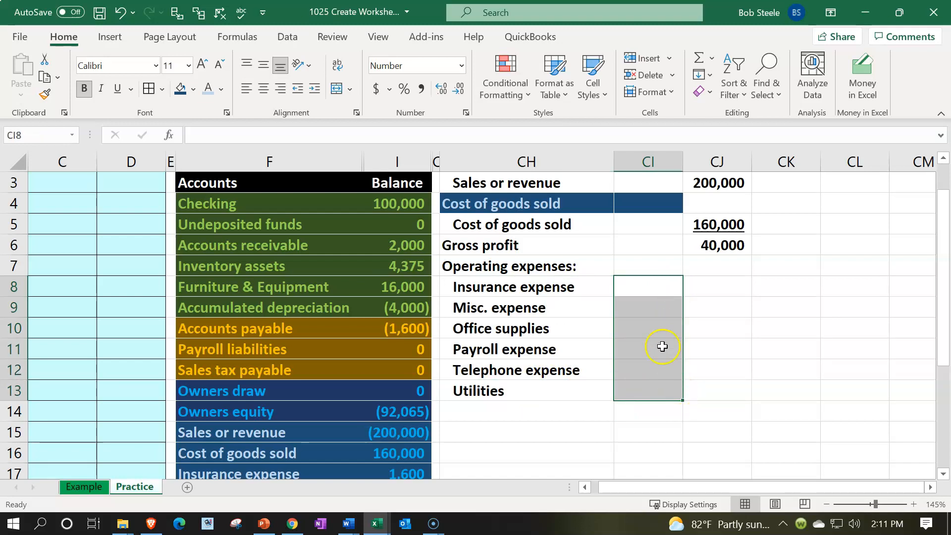
click(637, 289)
text(=)
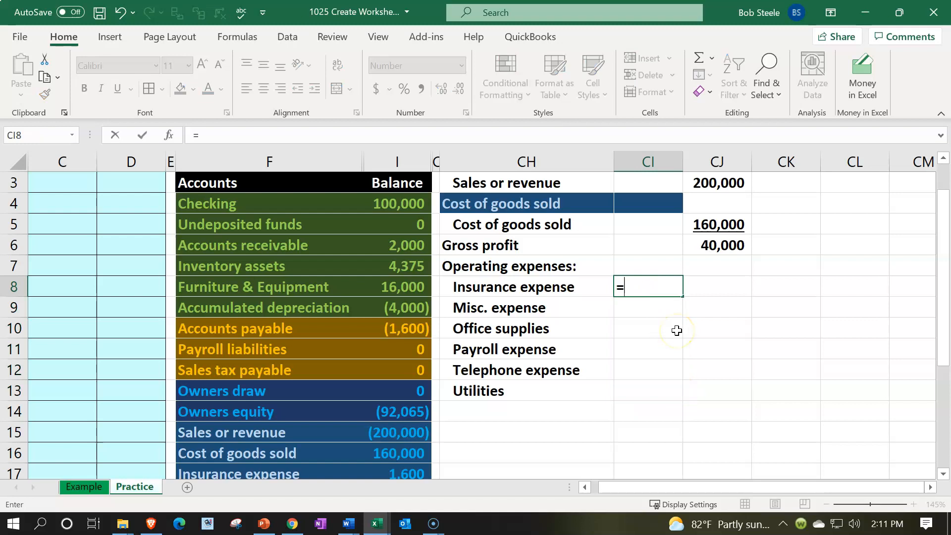
key(Down)
key(Down)
key(Down)
key(Down)
key(Down)
key(Down)
key(Down)
key(Down)
key(Left)
key(Left)
key(Left)
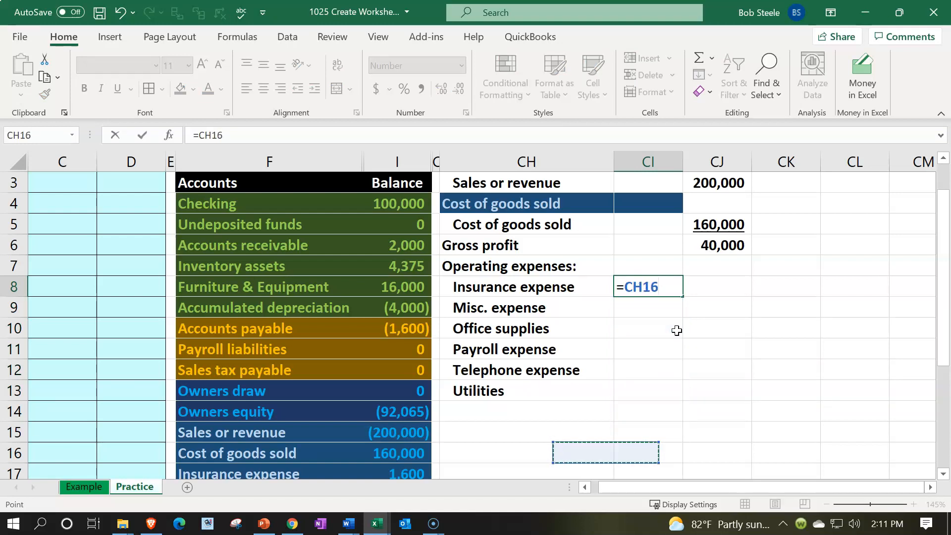
key(Return)
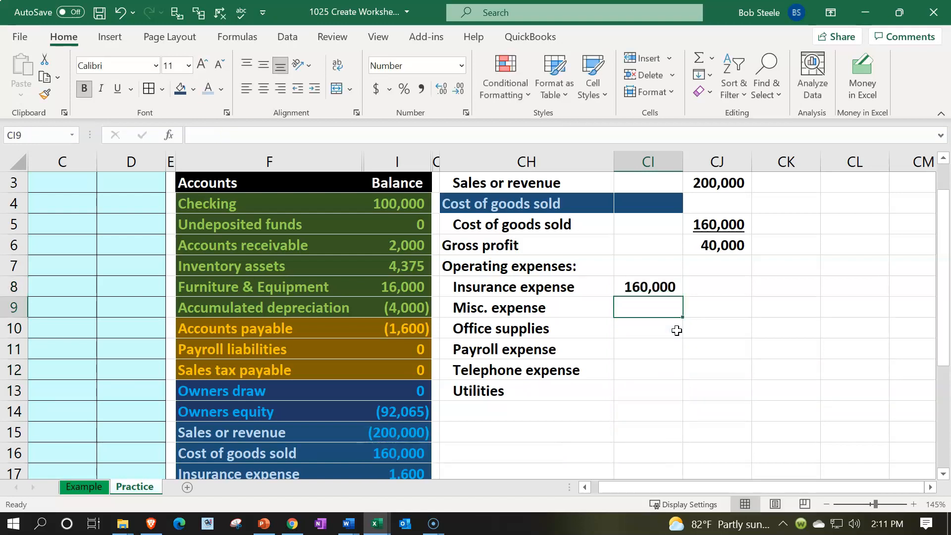
Fill the amount link in CI8 down through CI13 and compare the amounts with the trial balance.
scroll(676, 330, down, 1)
click(671, 226)
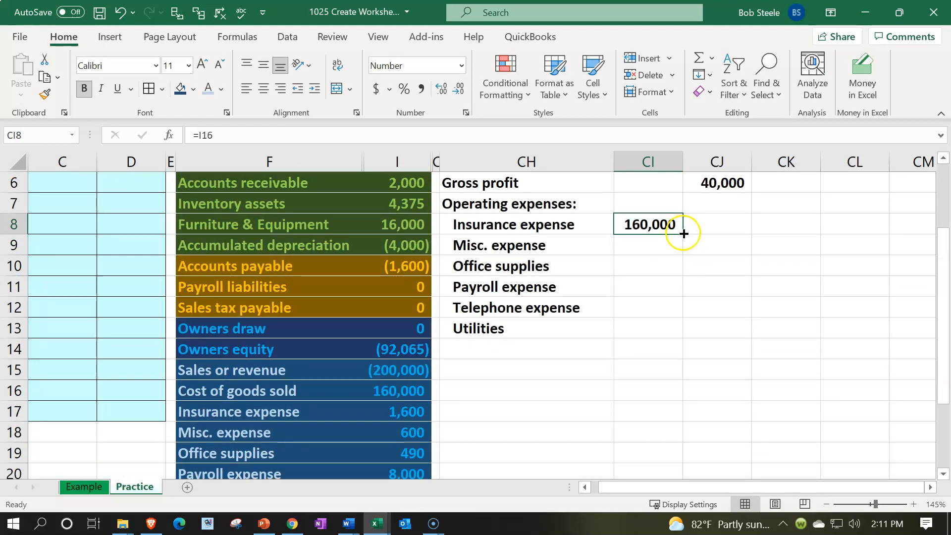
drag(683, 233, 683, 332)
click(613, 403)
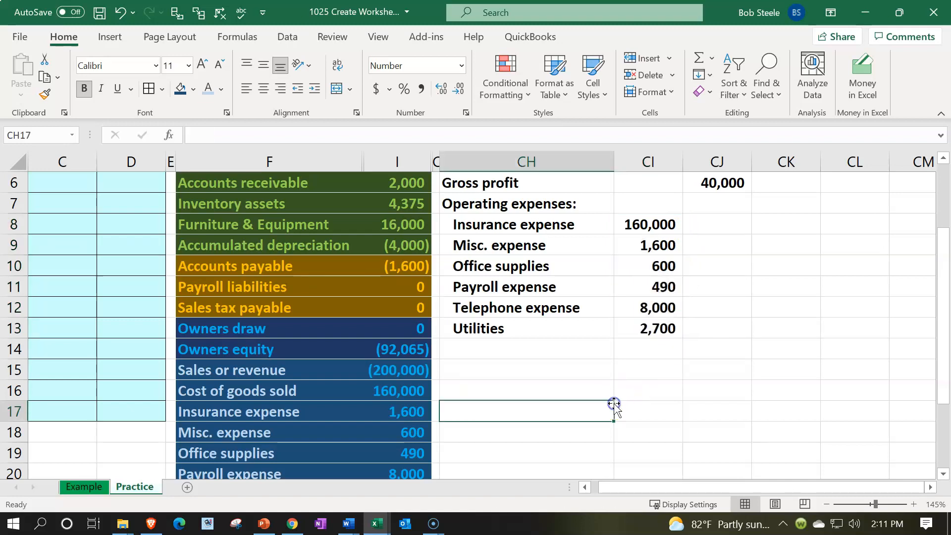
scroll(614, 403, down, 2)
scroll(614, 404, up, 1)
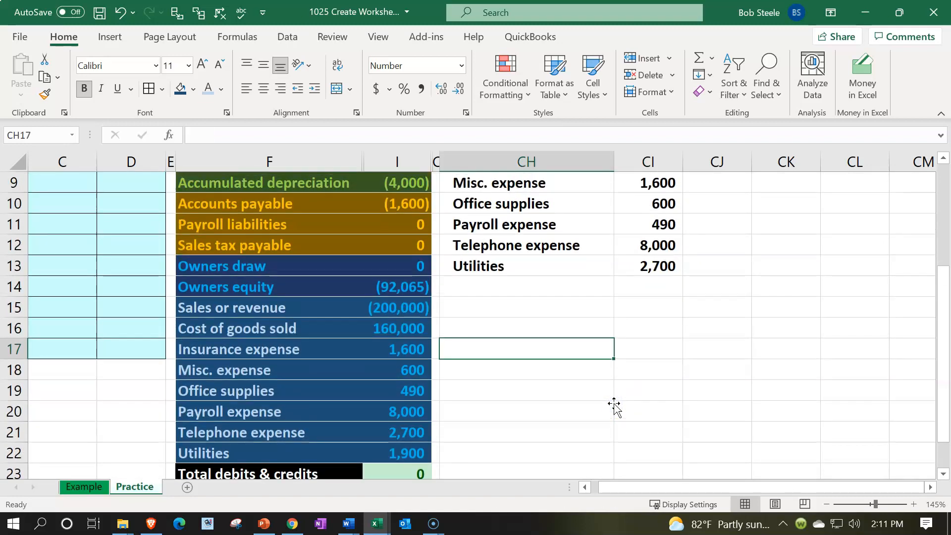
scroll(614, 403, down, 1)
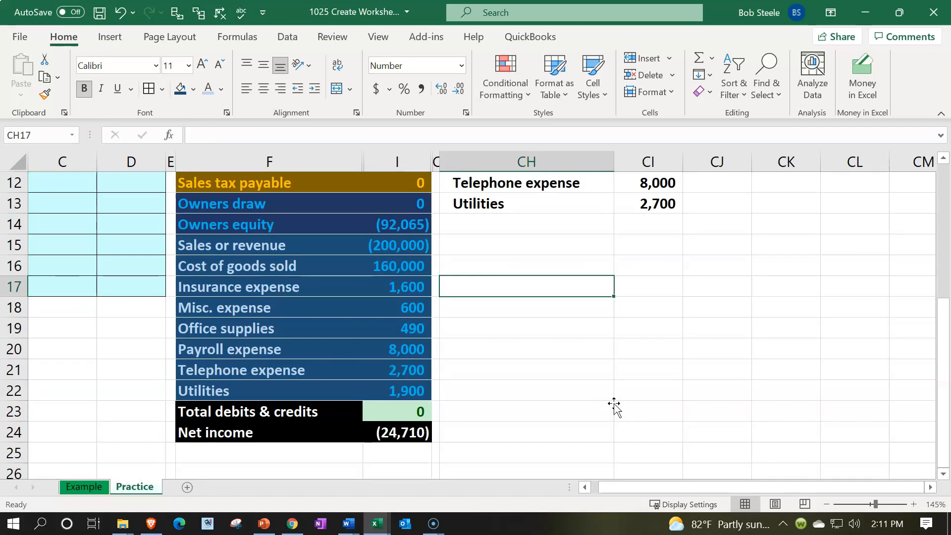
scroll(614, 405, up, 2)
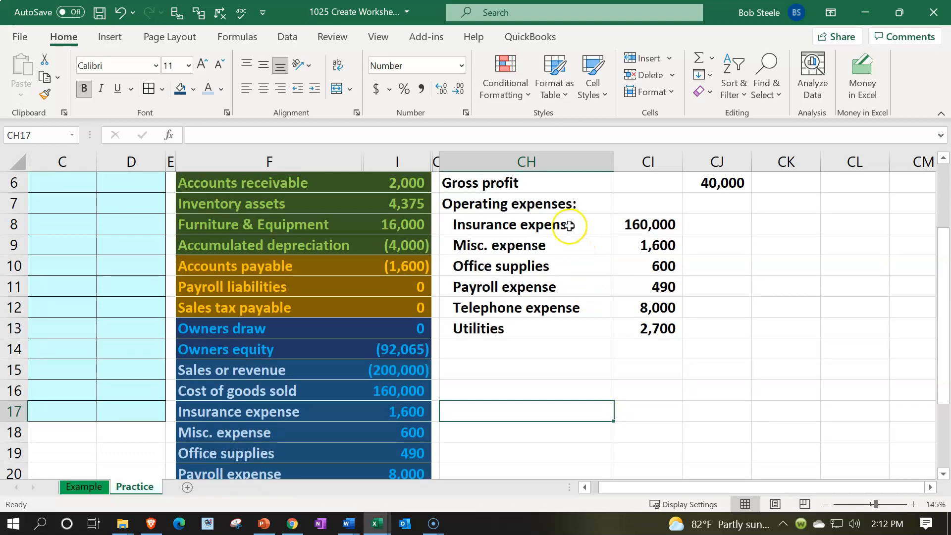
Clear the linked operating expense amounts in CI8:CI13.
click(647, 226)
drag(647, 227, 646, 329)
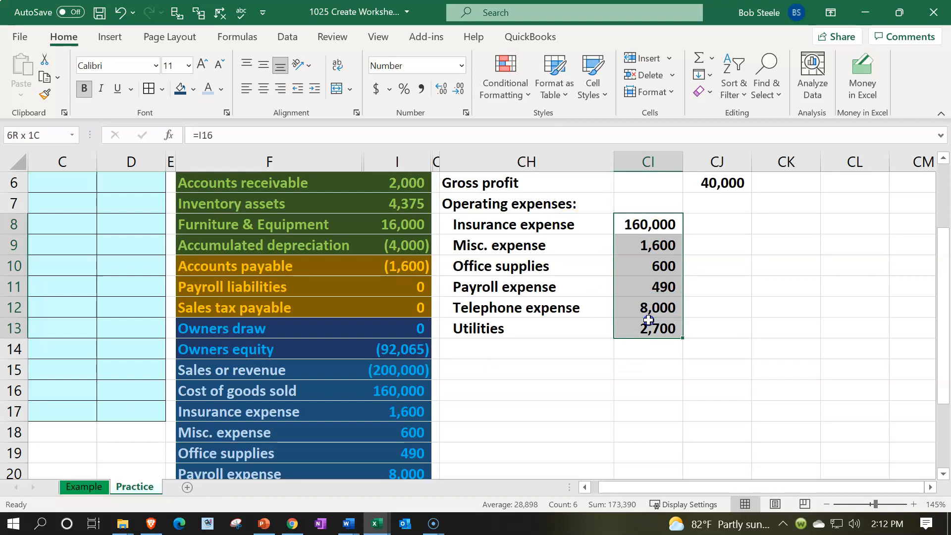
key(Delete)
Link the Insurance expense amount in CI8 to its trial balance amount with the formula =I17.
key(shift+Up)
key(shift+Up)
key(shift+Up)
key(shift+Up)
key(shift+Up)
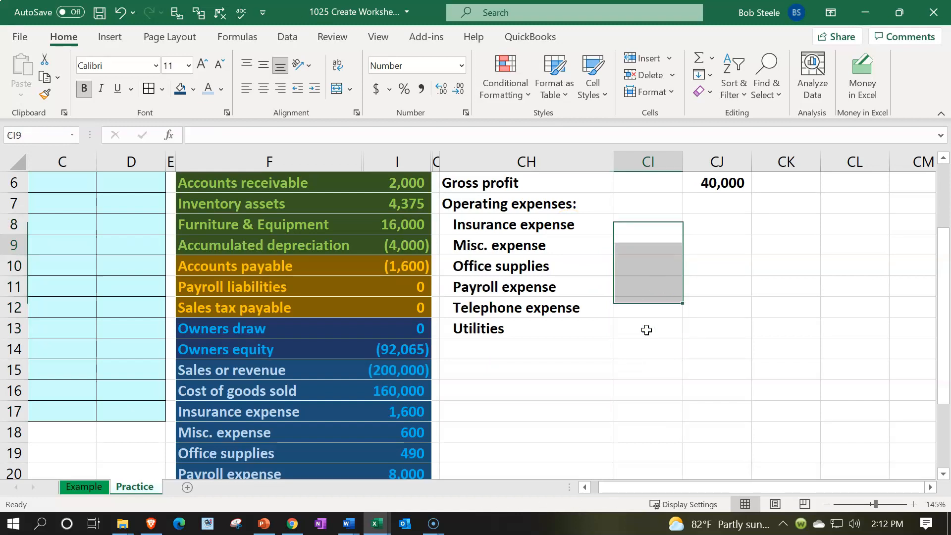
text(=)
key(Down)
key(Down)
key(Down)
key(Down)
key(Down)
key(Down)
key(Down)
key(Down)
key(Down)
key(Left)
key(Left)
key(Left)
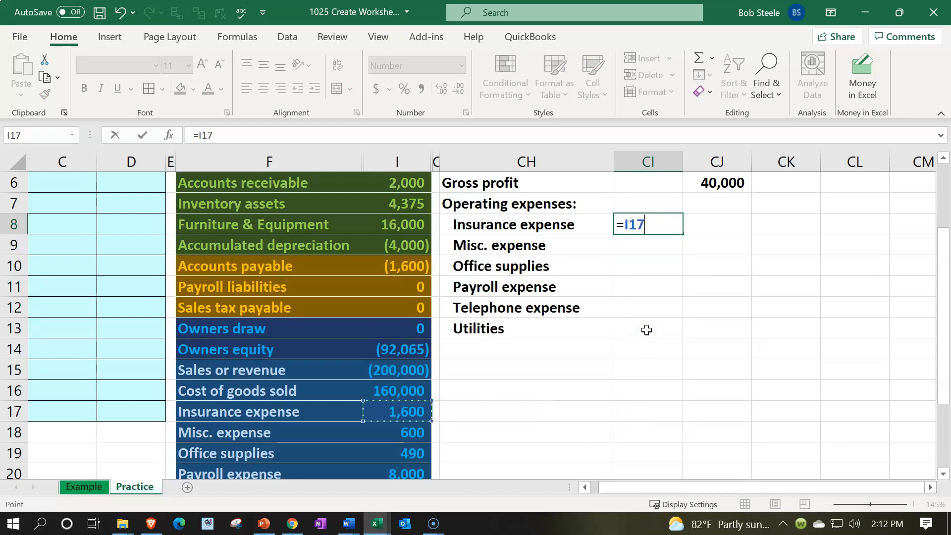
key(Return)
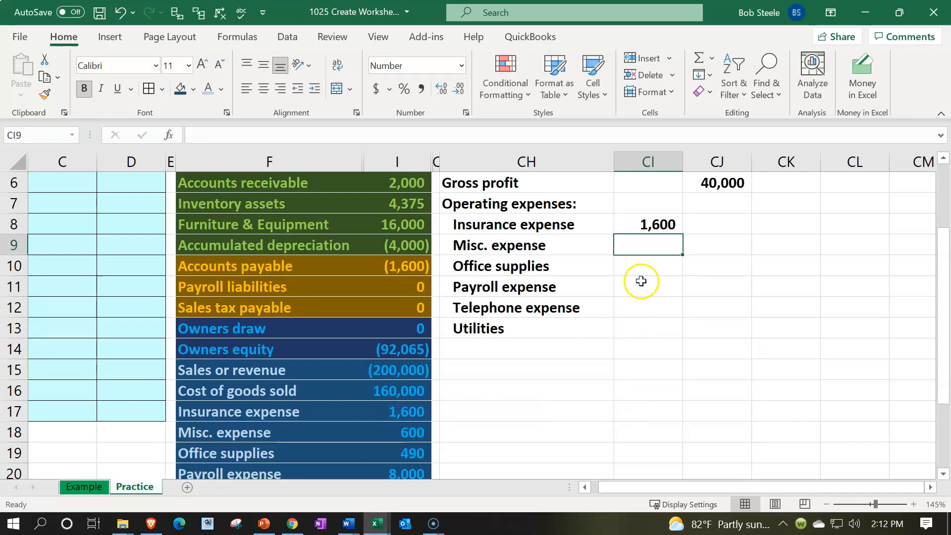
Fill the Insurance expense amount link in CI8 down through CI13 and underline the Utilities amount.
click(670, 224)
drag(683, 234, 677, 333)
scroll(640, 335, down, 1)
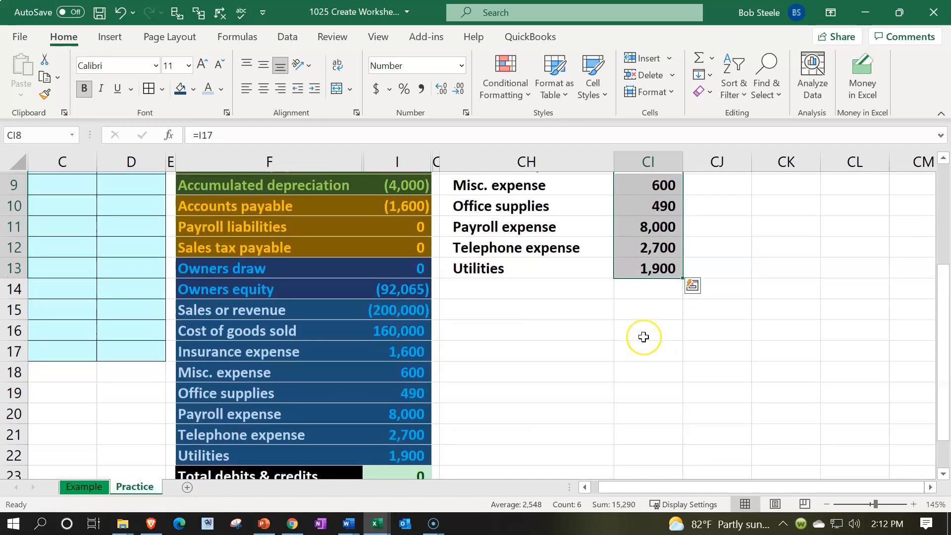
scroll(644, 340, up, 1)
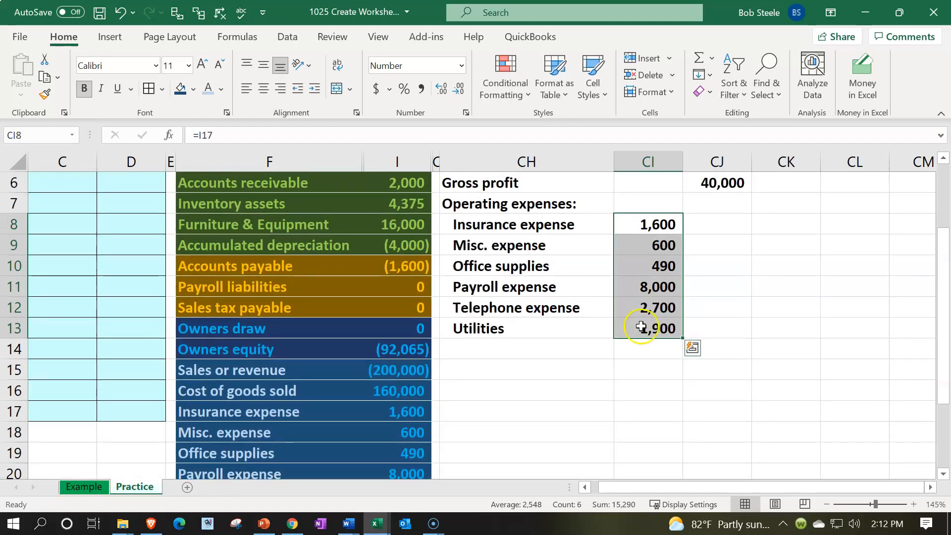
click(635, 325)
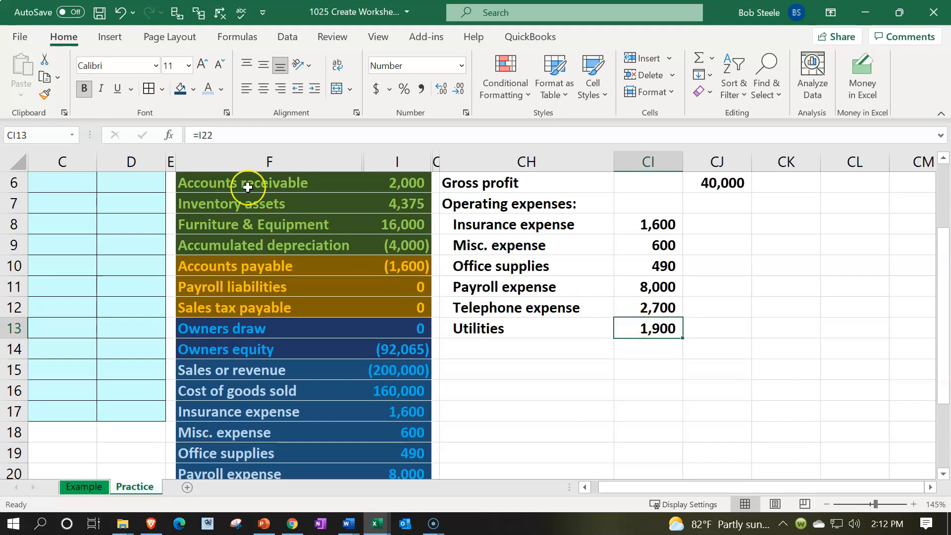
click(121, 90)
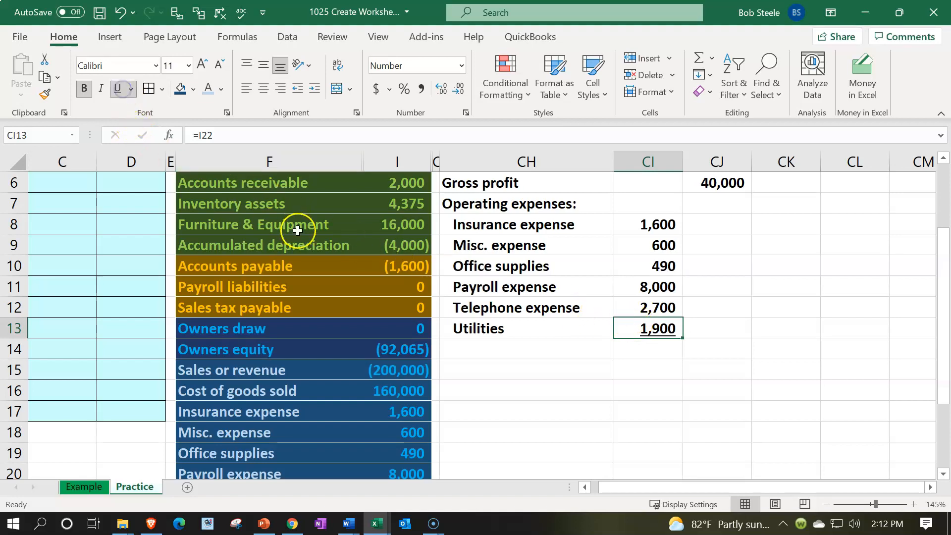
Enter the label "Total operating expenses" in CH14, directly below Utilities.
click(468, 348)
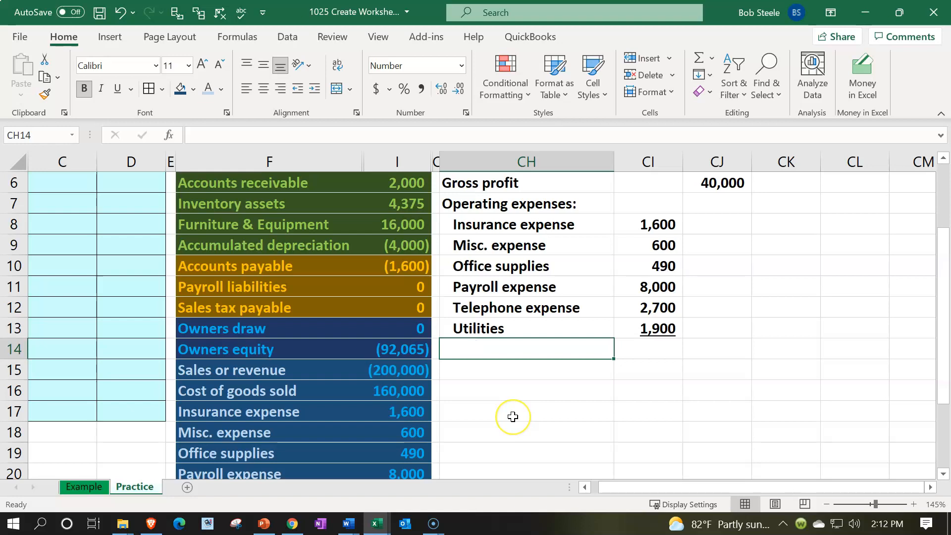
text(Total o)
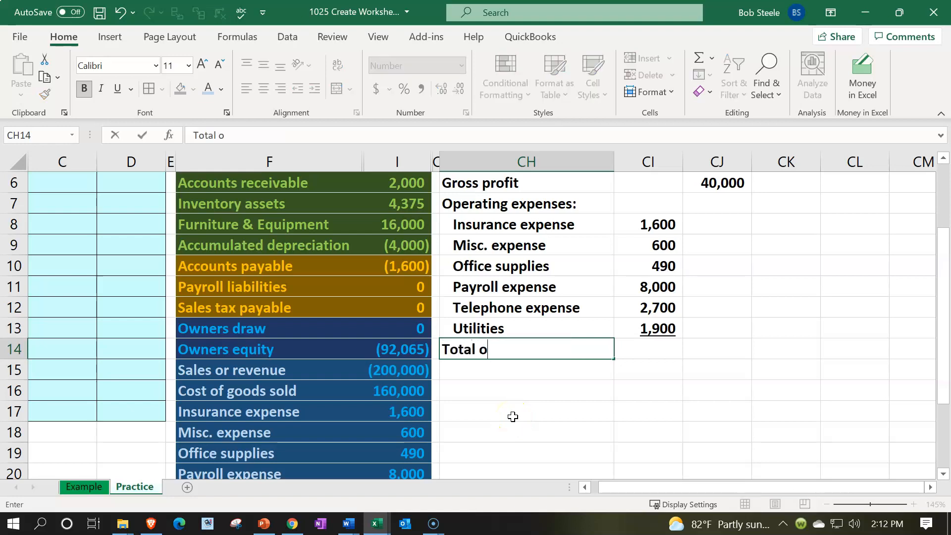
text(perating expenses)
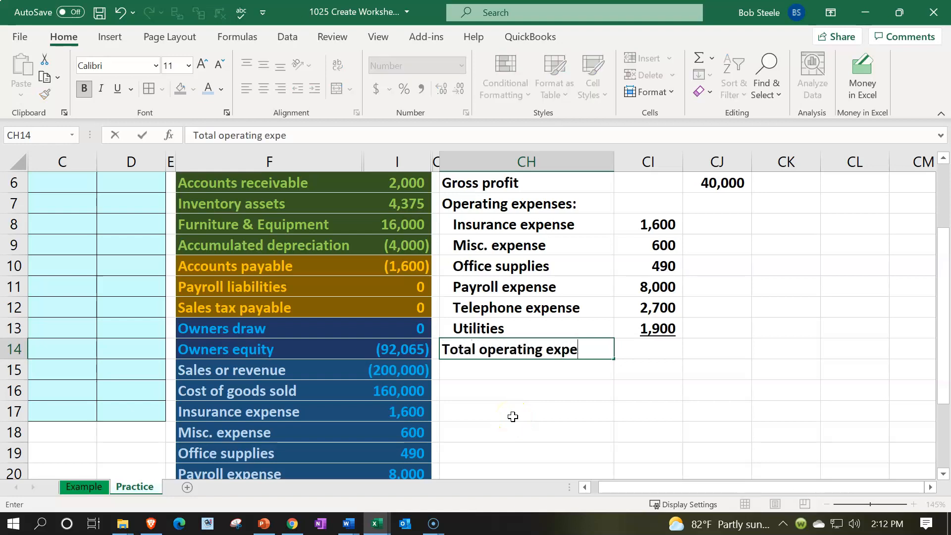
key(Tab)
key(Tab)
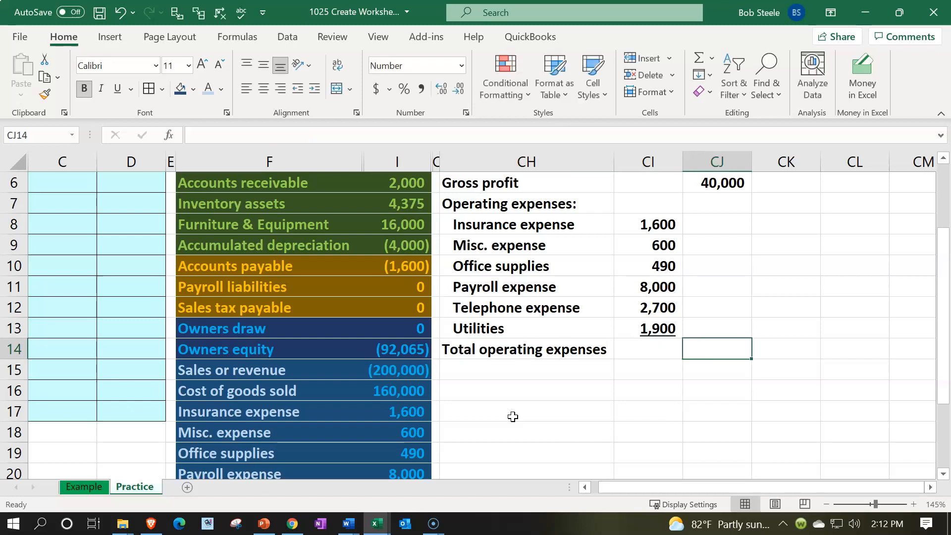
Total the operating expenses in CJ14 with a SUM formula over CI8:CI13.
text(=)
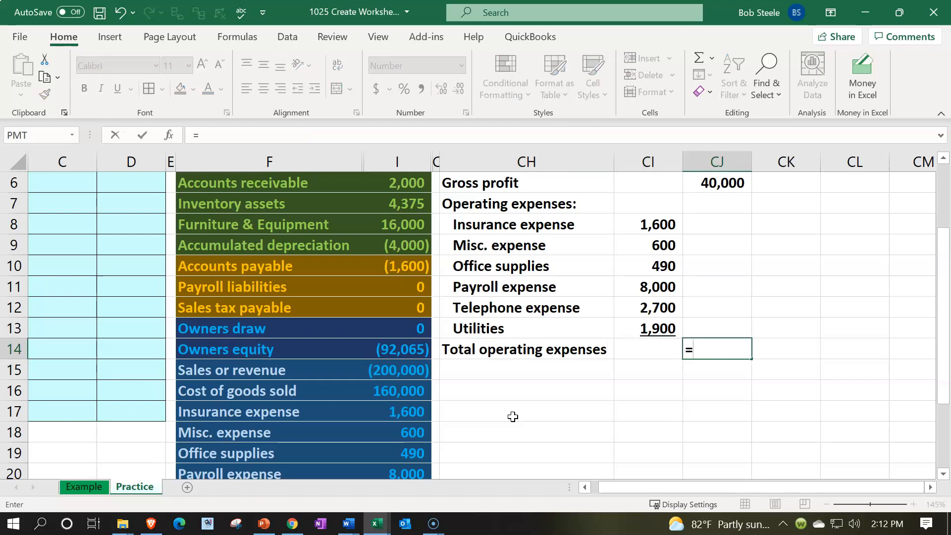
text(sum()
key(Left)
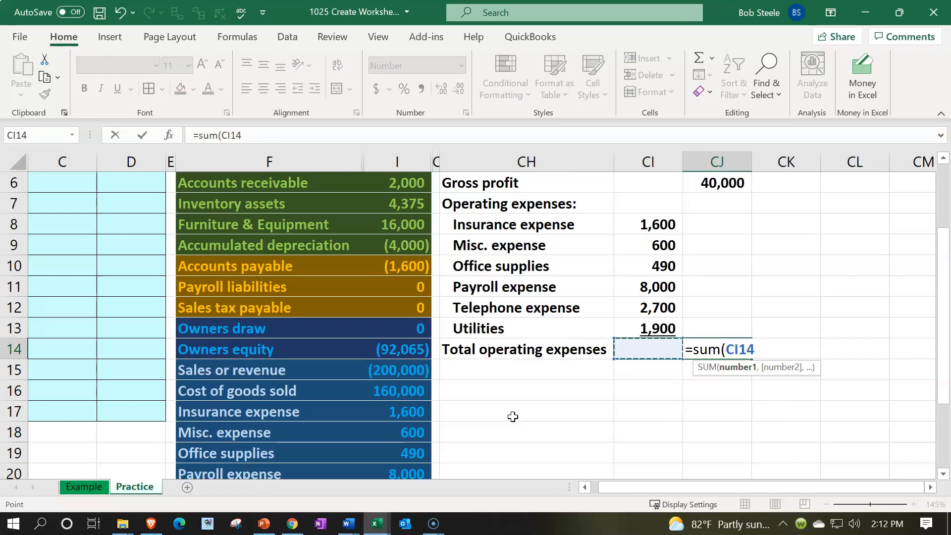
key(Up)
key(shift+Up)
key(shift+Up)
key(shift+Up)
key(shift+Up)
key(shift+Up)
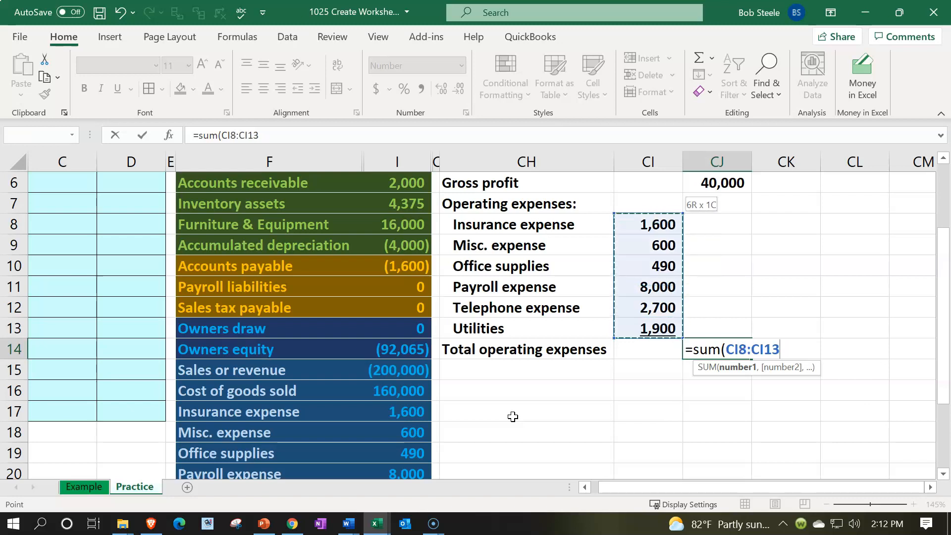
key(Return)
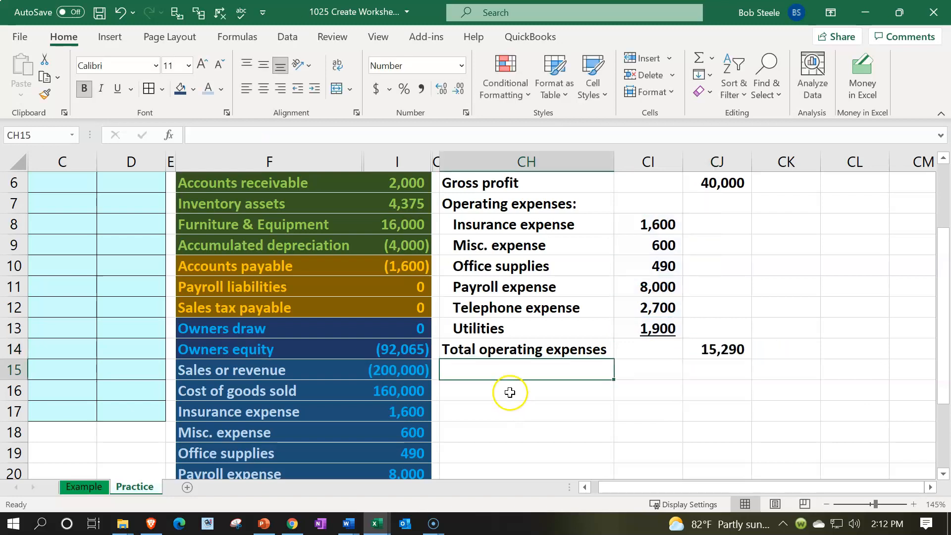
Indent the Total operating expenses label in CH14 by two levels and underline its amount in CJ14.
click(488, 349)
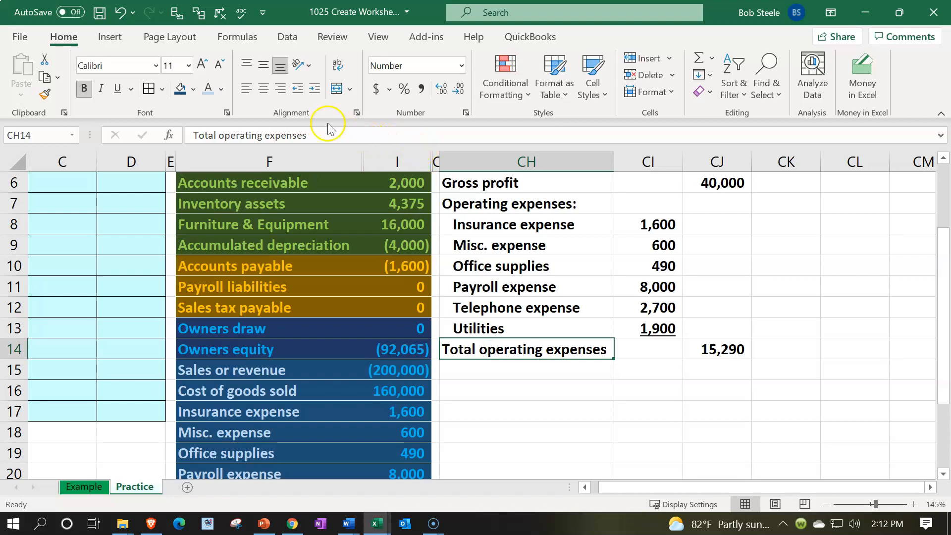
click(315, 90)
click(315, 90)
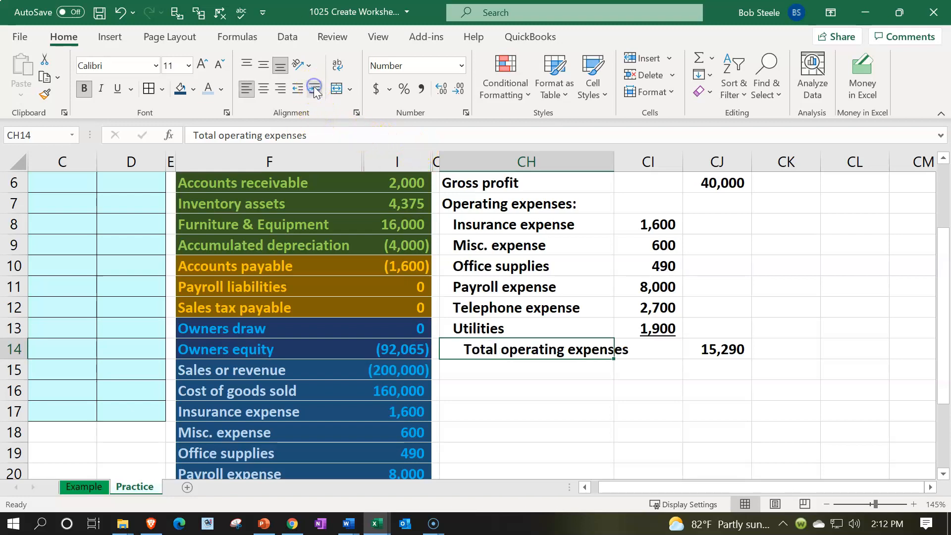
click(727, 348)
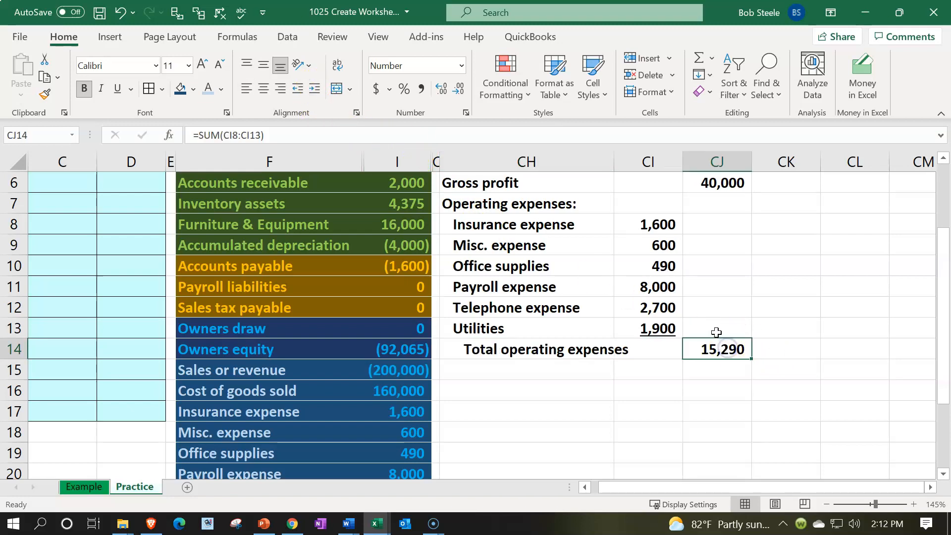
click(117, 89)
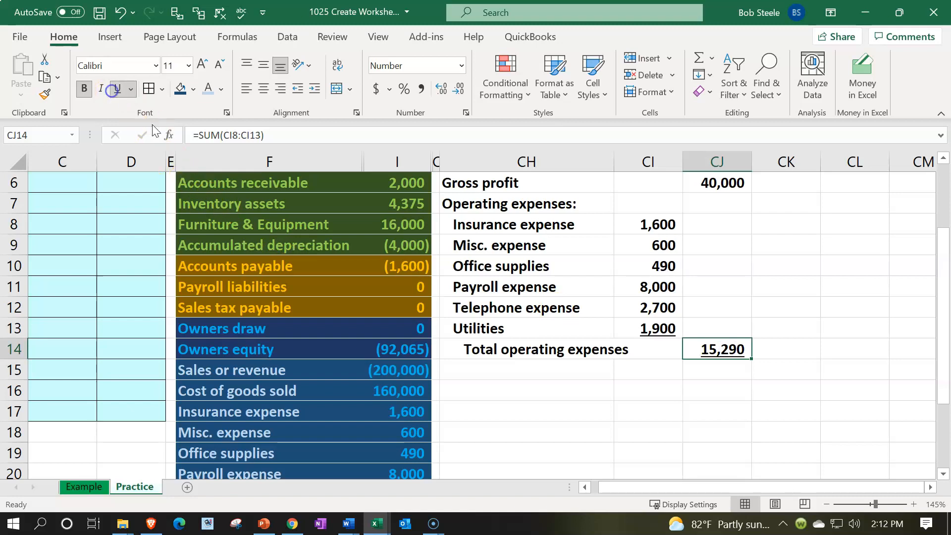
Enter the label "Net income" in CH15 below Total operating expenses.
click(500, 373)
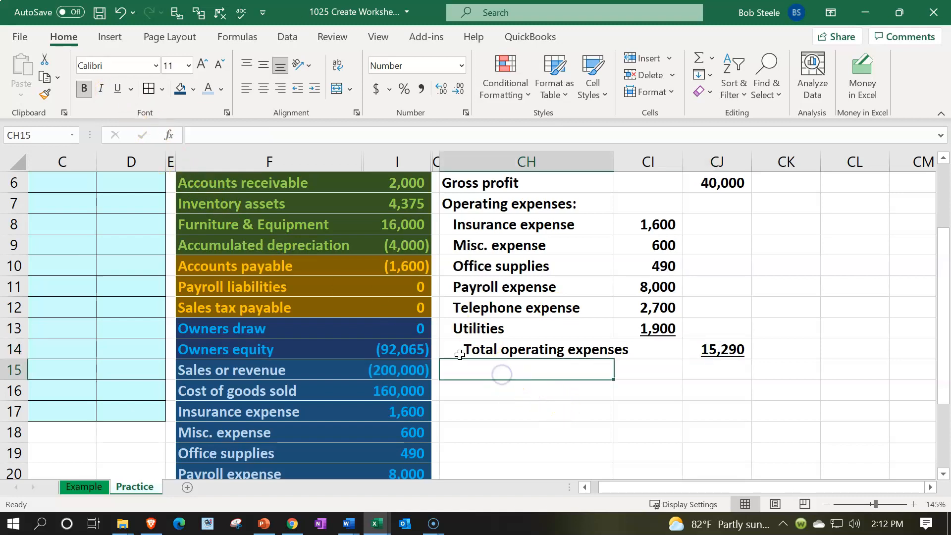
text(Net income)
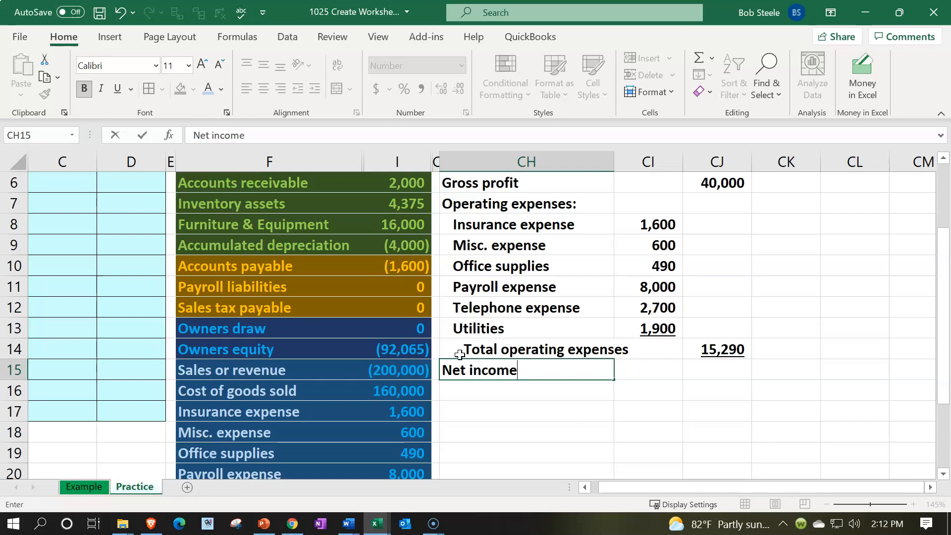
key(Tab)
key(Tab)
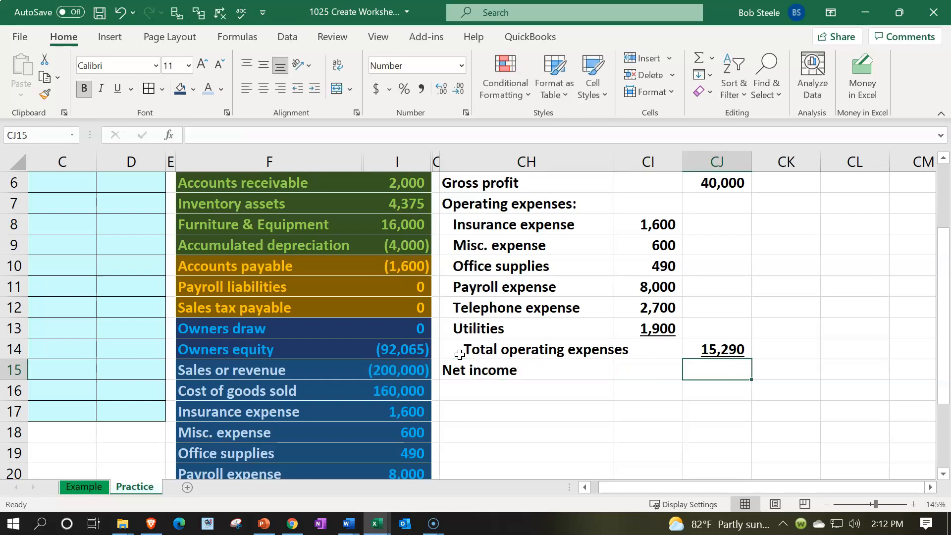
Calculate net income in CJ15 as gross profit minus total operating expenses with the formula =CJ6-CJ14.
text(=)
scroll(659, 368, up, 1)
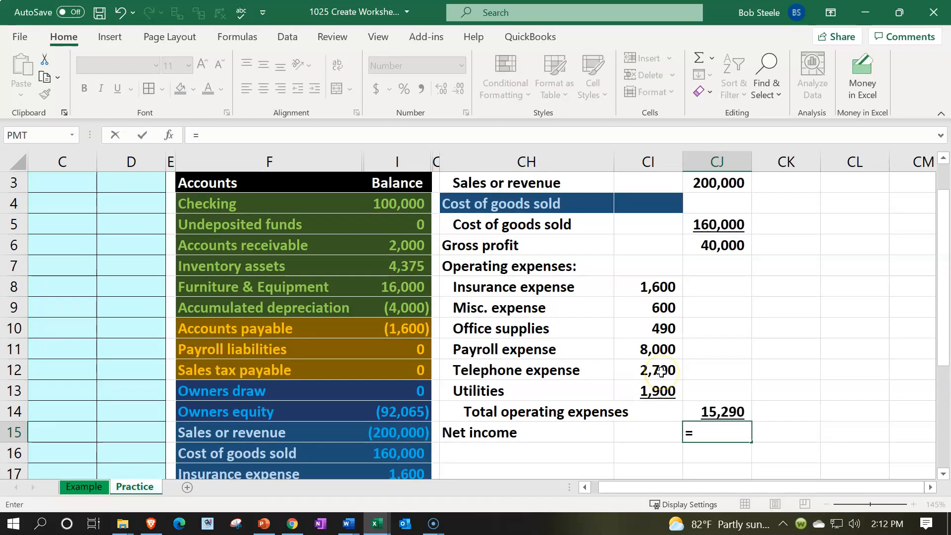
click(698, 248)
text(-)
key(Up)
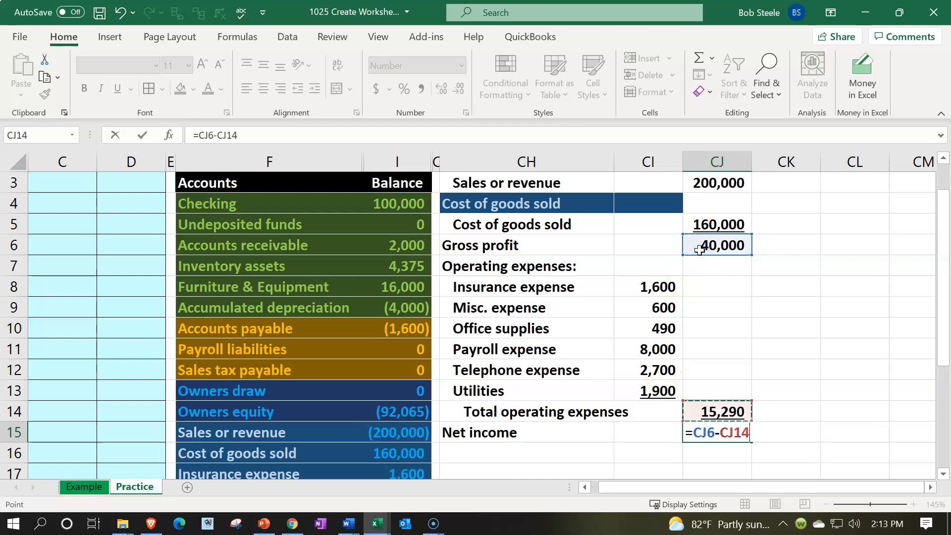
key(Return)
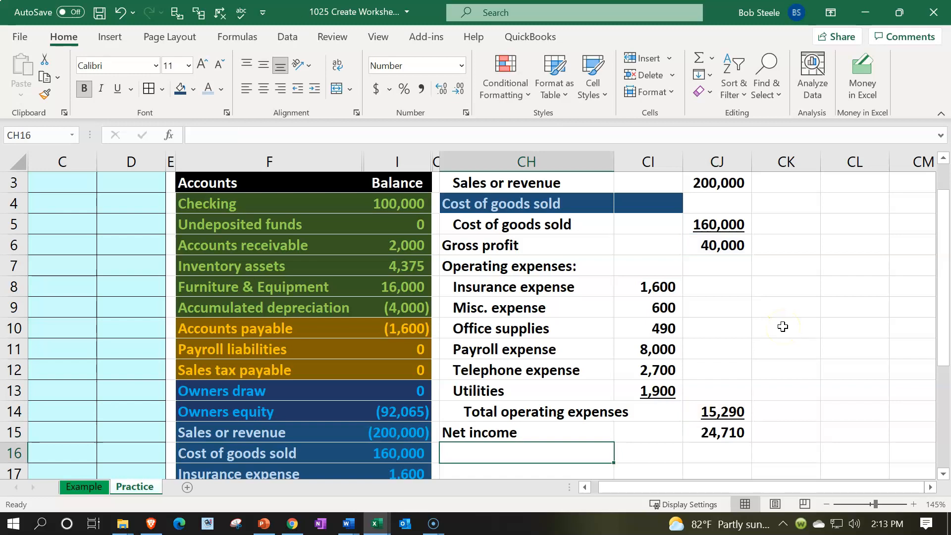
Compare the income statement's net income in CJ15 with the trial balance net income in I24.
scroll(782, 326, down, 3)
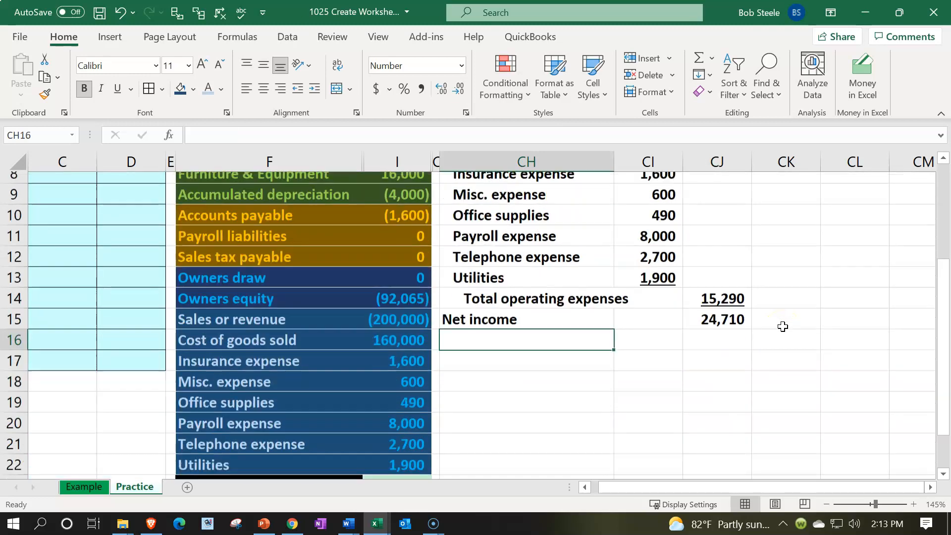
click(414, 434)
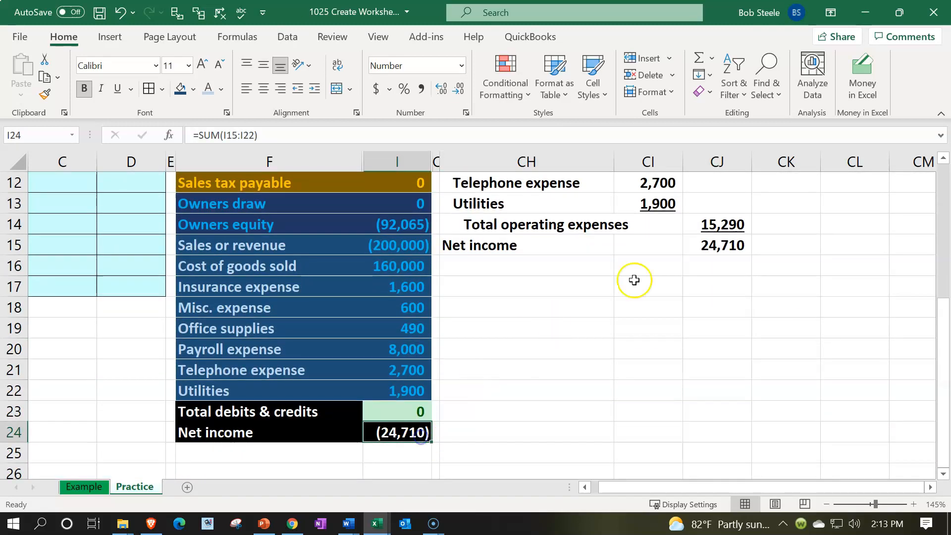
click(702, 245)
scroll(689, 330, up, 4)
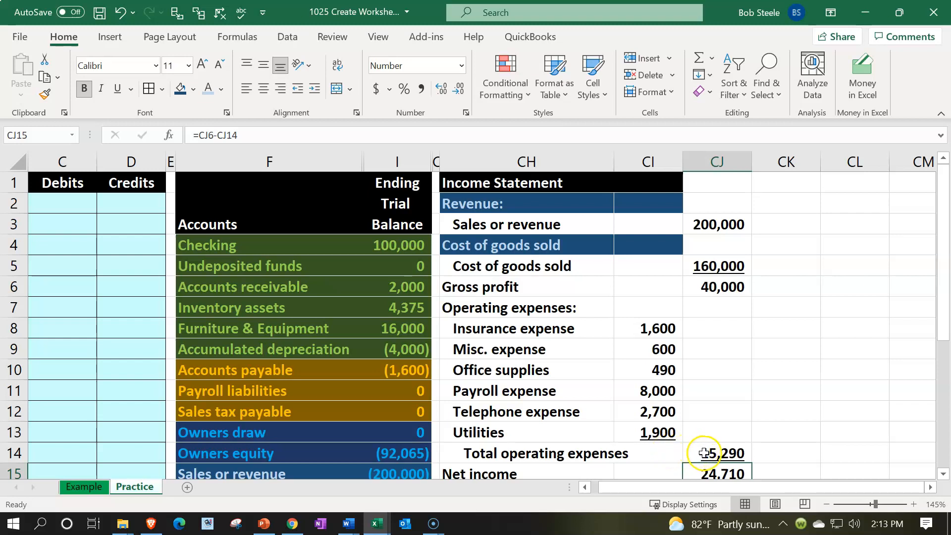
Review the formulas behind gross profit in CJ6, total operating expenses in CJ14 and net income in CJ15.
double_click(722, 287)
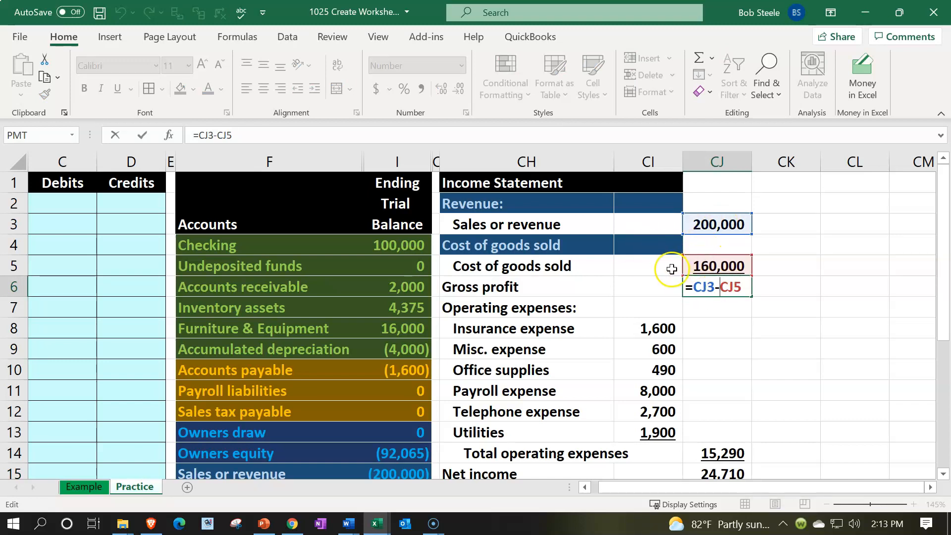
key(Return)
scroll(666, 268, down, 1)
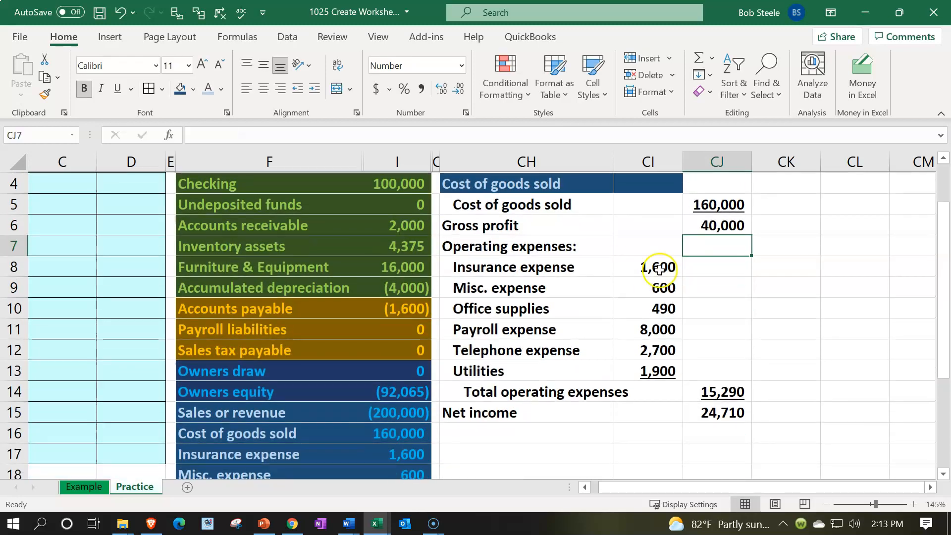
drag(659, 266, 643, 365)
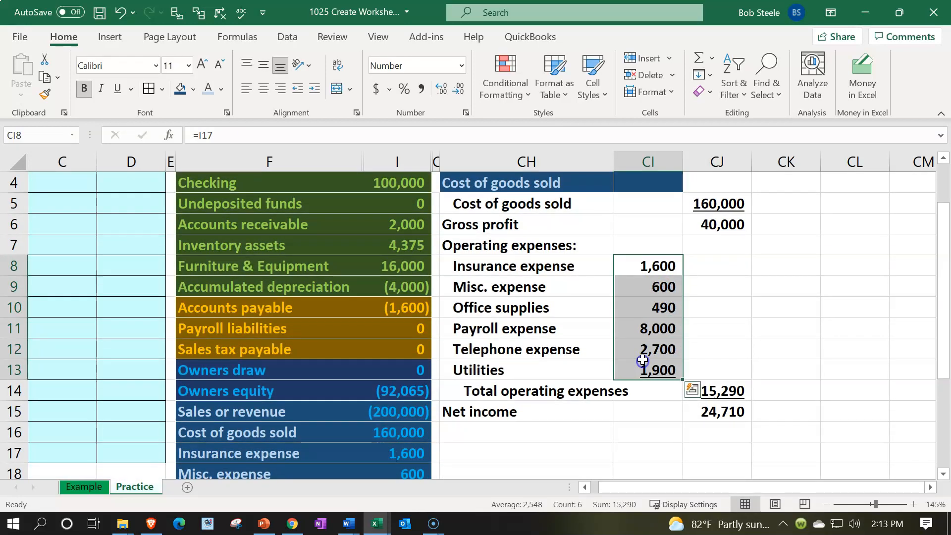
click(725, 391)
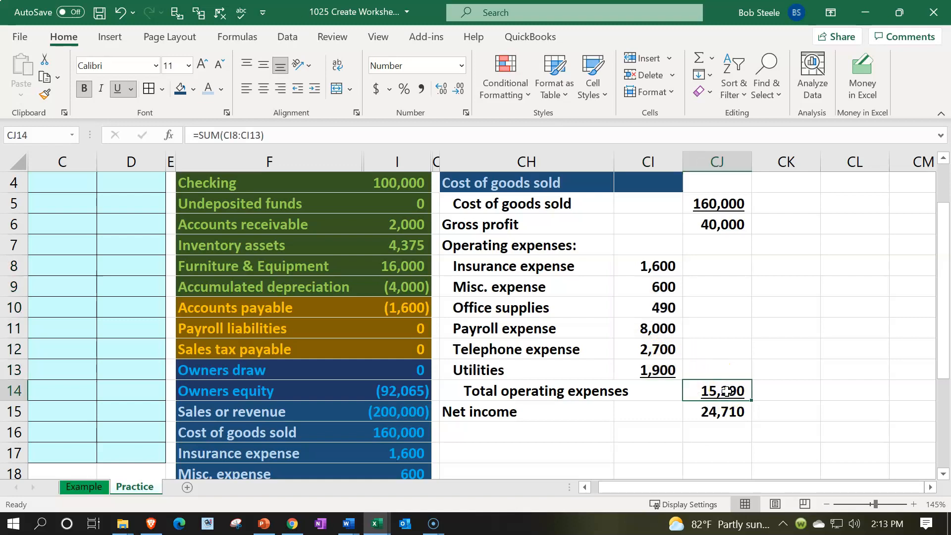
double_click(726, 391)
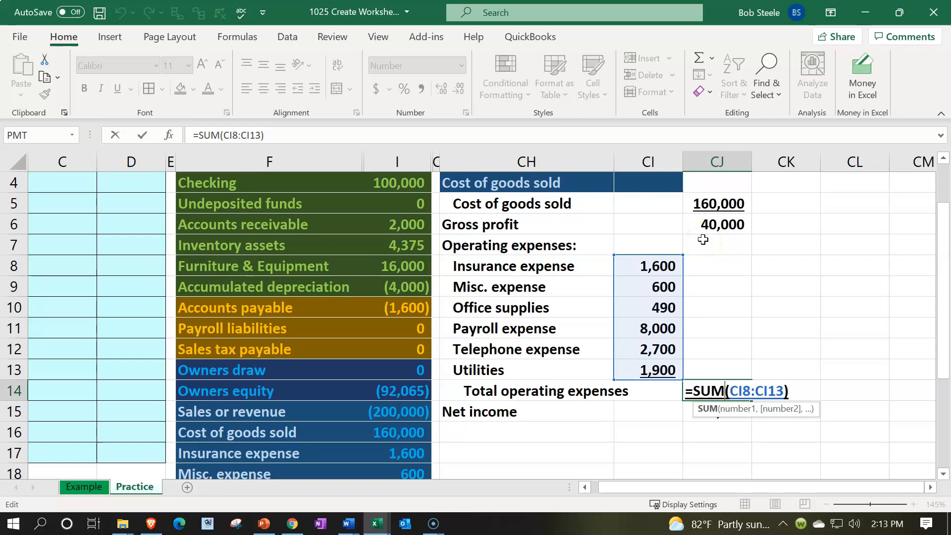
key(Return)
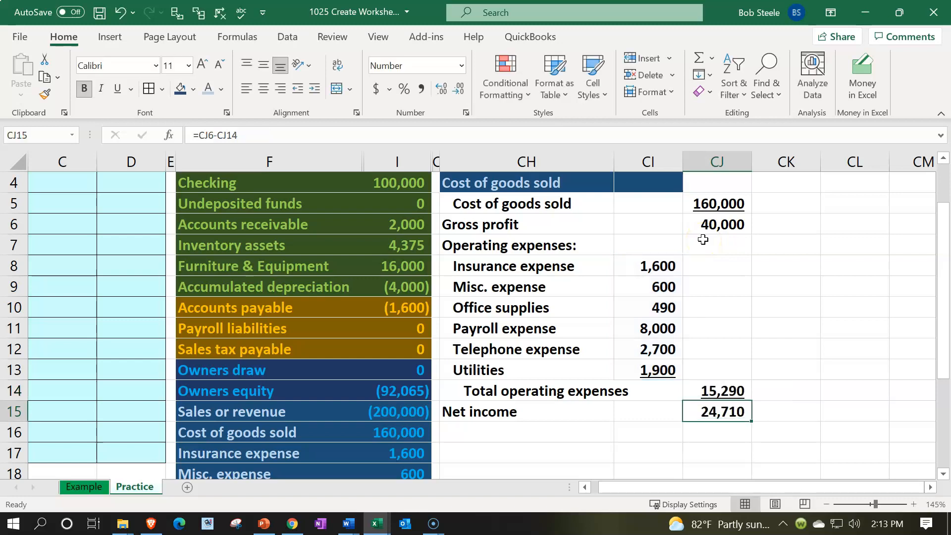
double_click(725, 415)
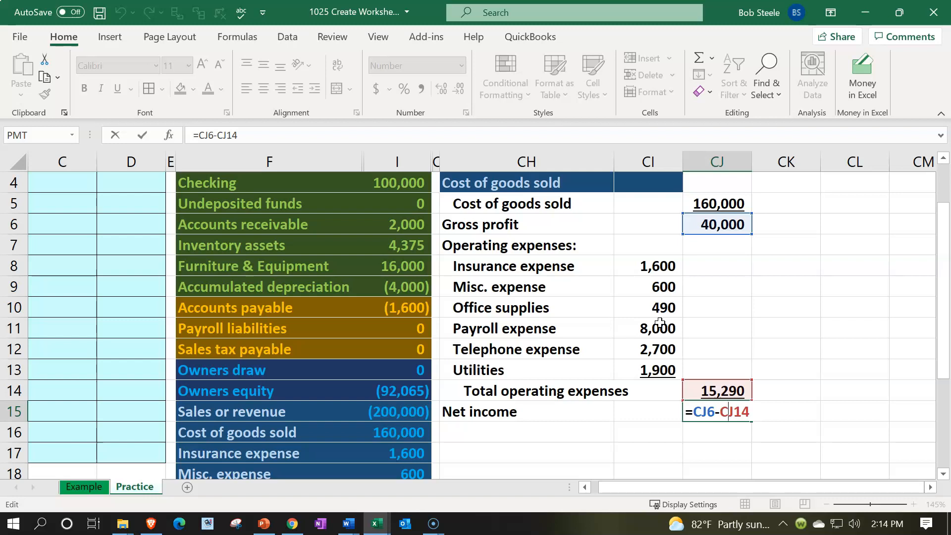
key(Return)
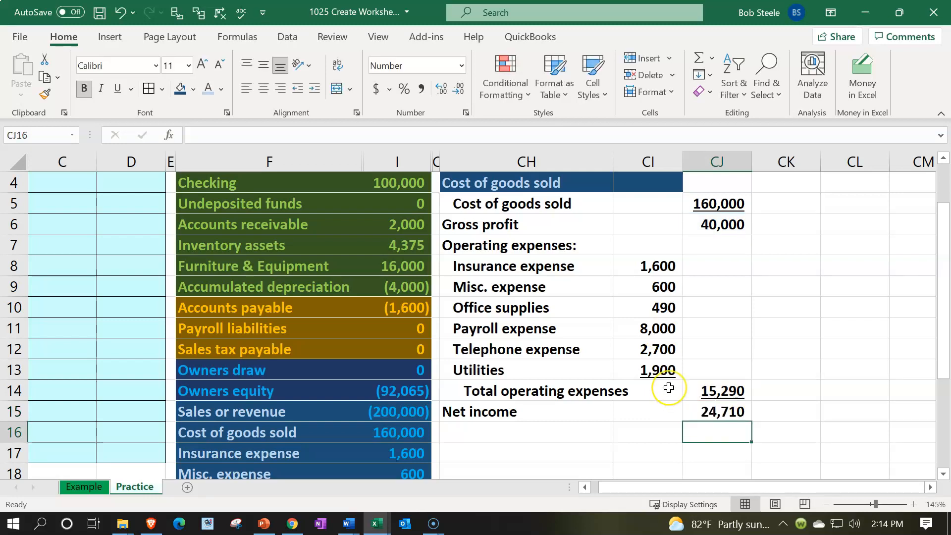
Review the trial balance revenue in I15 and the expense amounts in I16:I21 behind the net income in I24.
scroll(669, 387, down, 3)
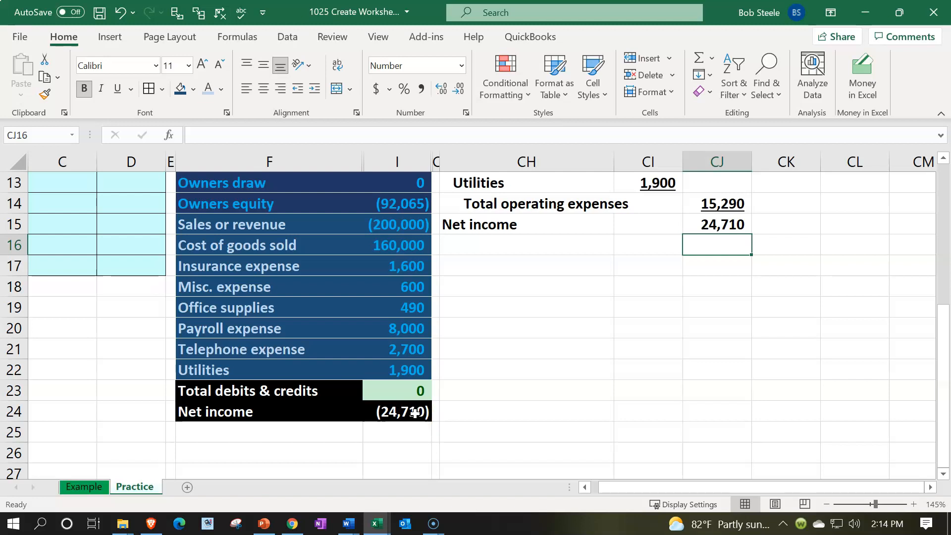
drag(395, 246, 395, 353)
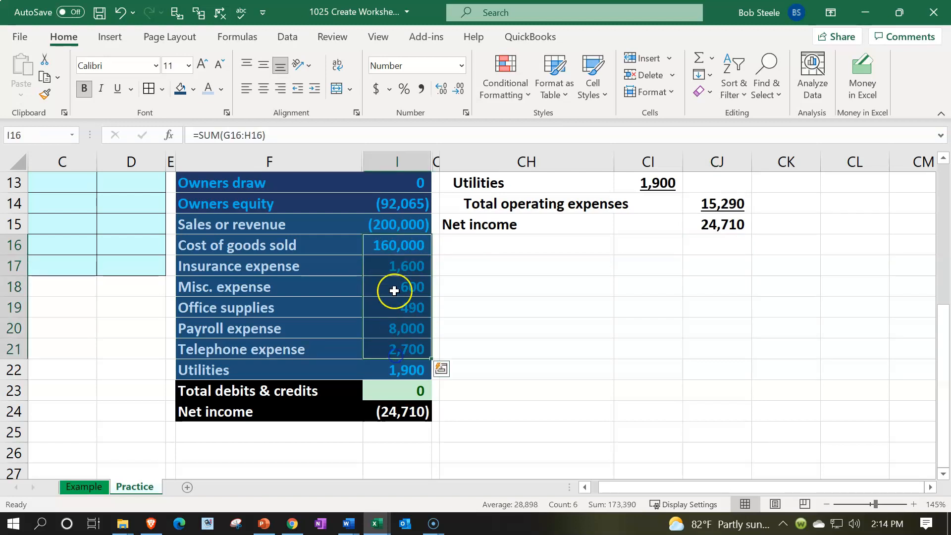
click(395, 224)
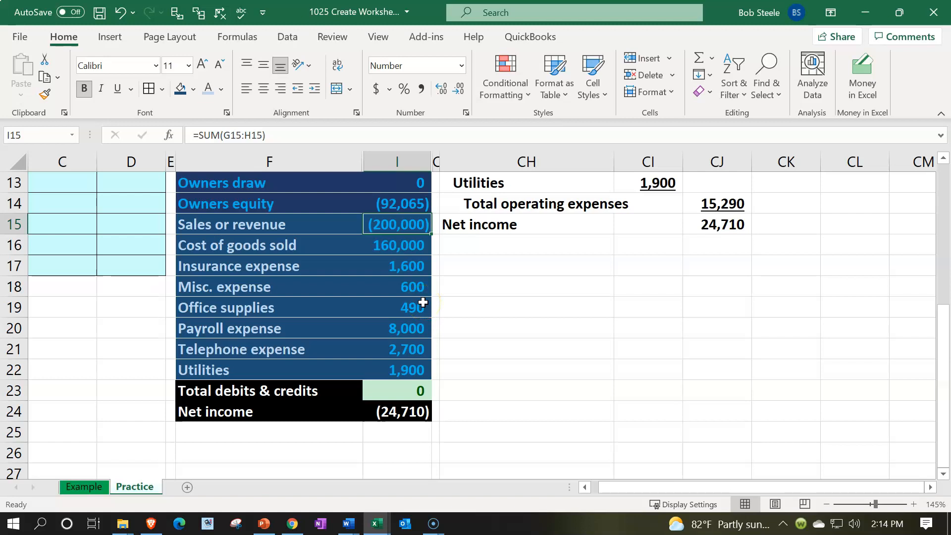
scroll(422, 302, up, 4)
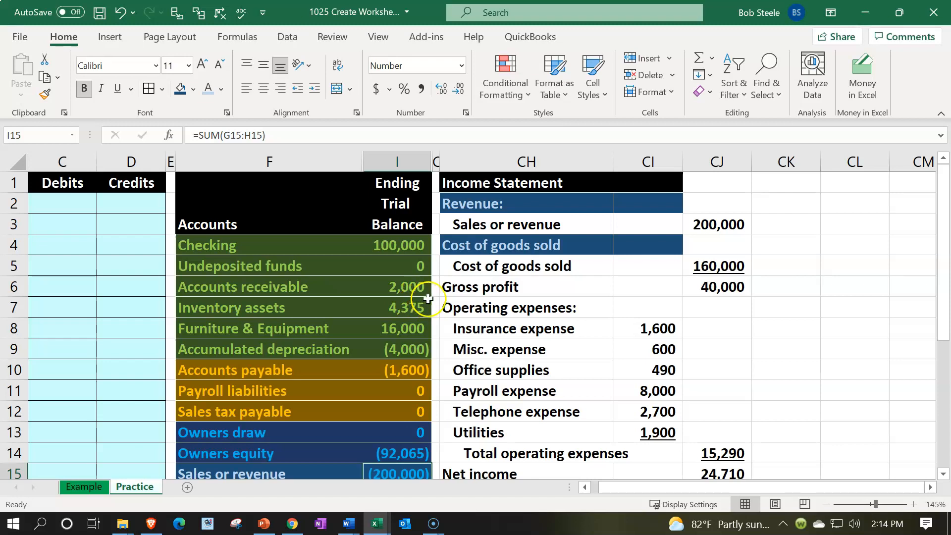
Extend the black Income Statement header formatting from CI1 to CJ1 with Format Painter.
click(668, 209)
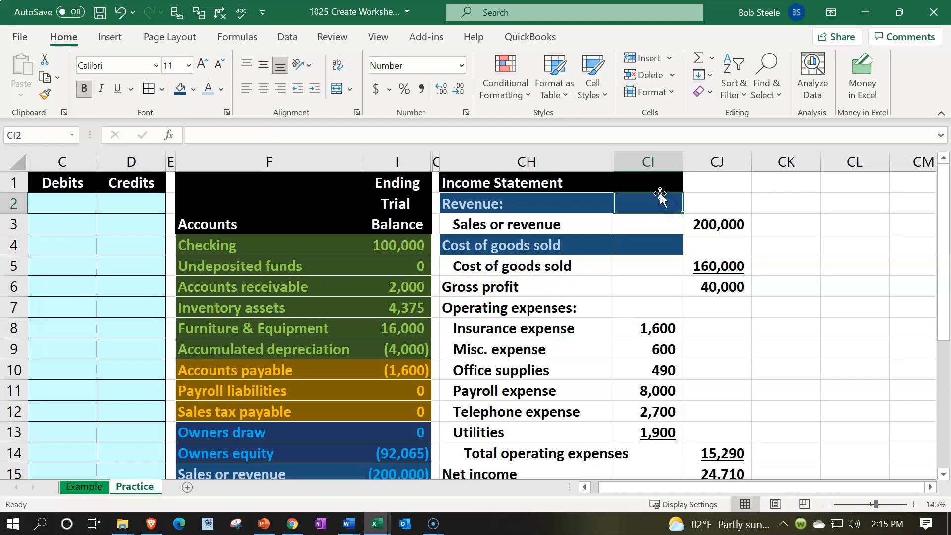
click(654, 187)
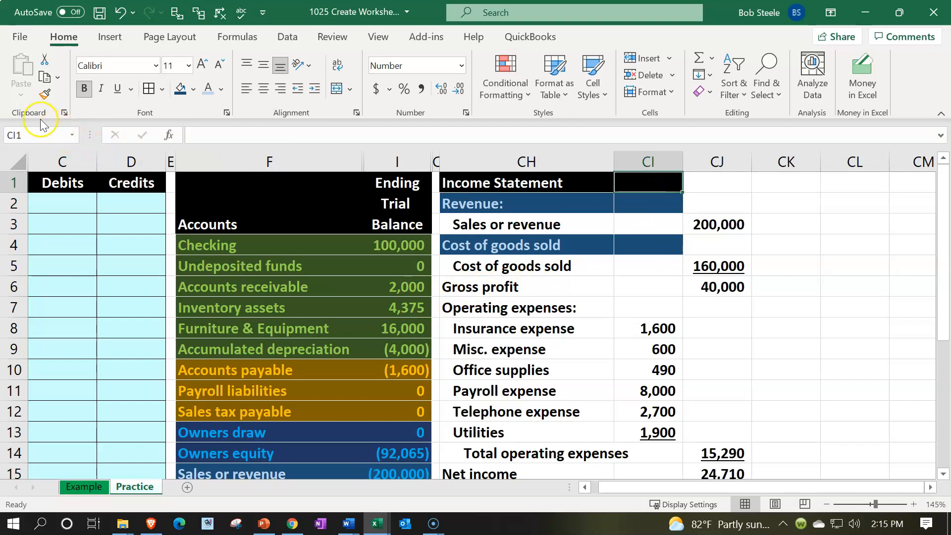
click(46, 93)
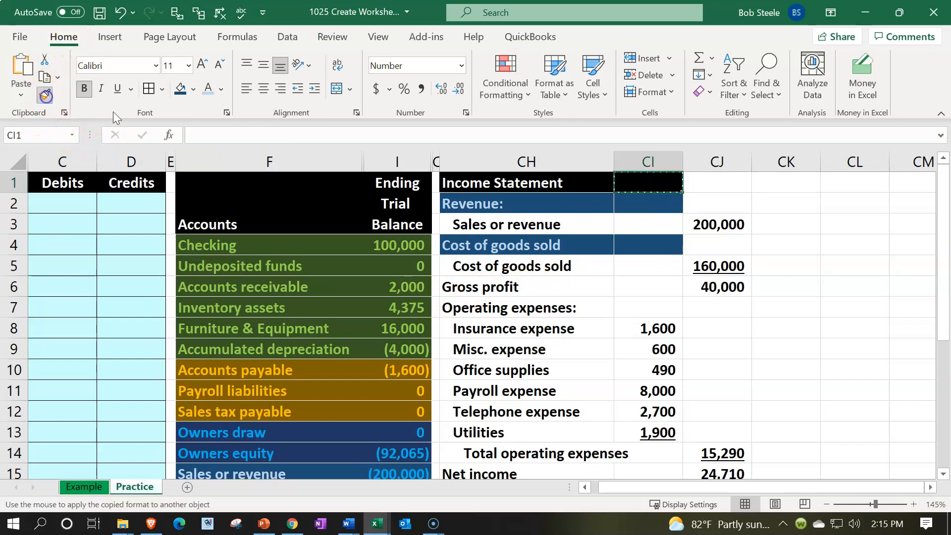
click(715, 183)
Copy the blue heading formatting of the Revenue and Cost of goods sold rows from CI2 and CI4 to CJ2 and CJ4.
click(634, 201)
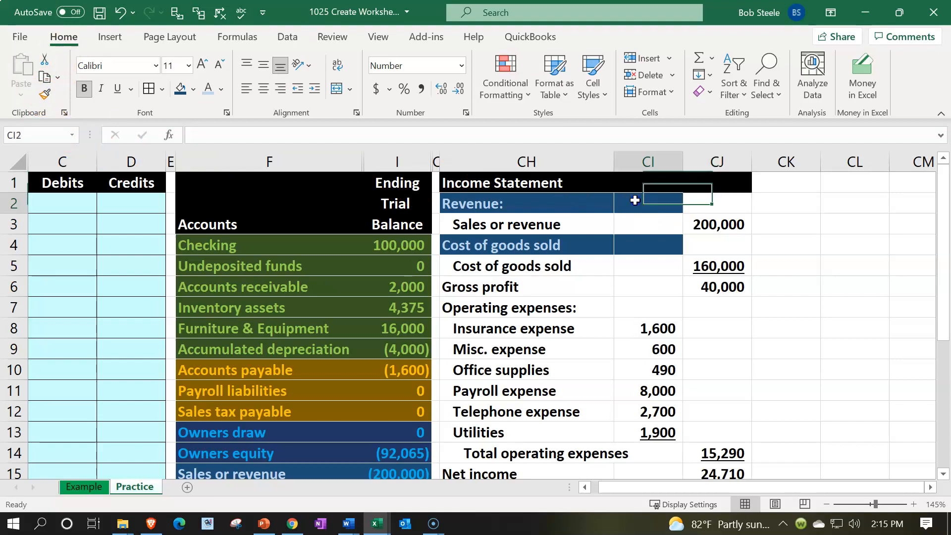
click(45, 93)
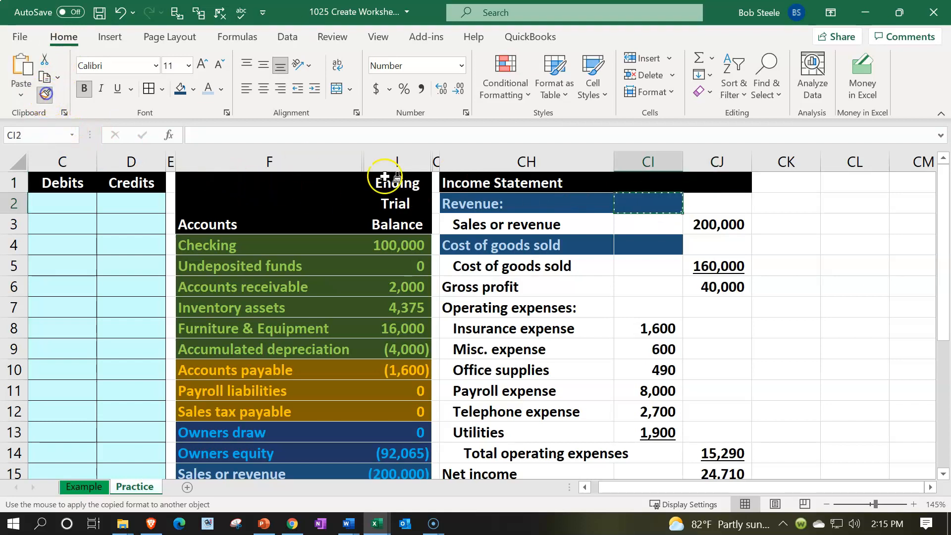
click(697, 209)
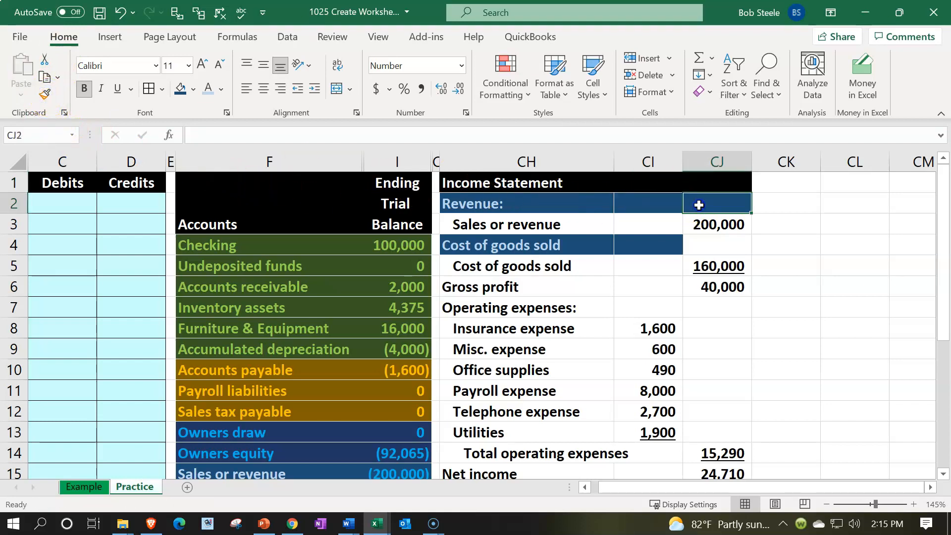
click(654, 250)
click(45, 93)
click(698, 243)
Apply All Borders to the Sales or revenue row, CH3:CJ3.
scroll(671, 299, down, 2)
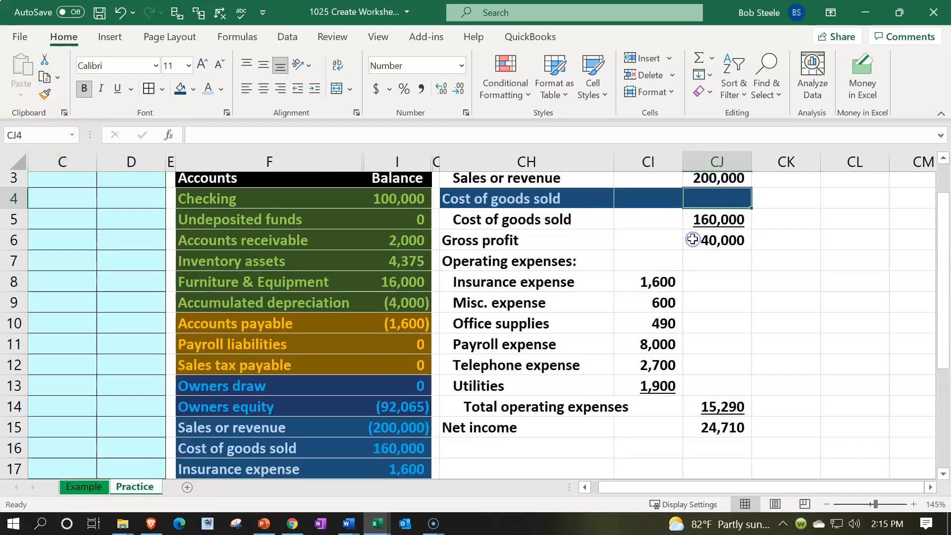
scroll(692, 248, up, 2)
drag(520, 221, 690, 214)
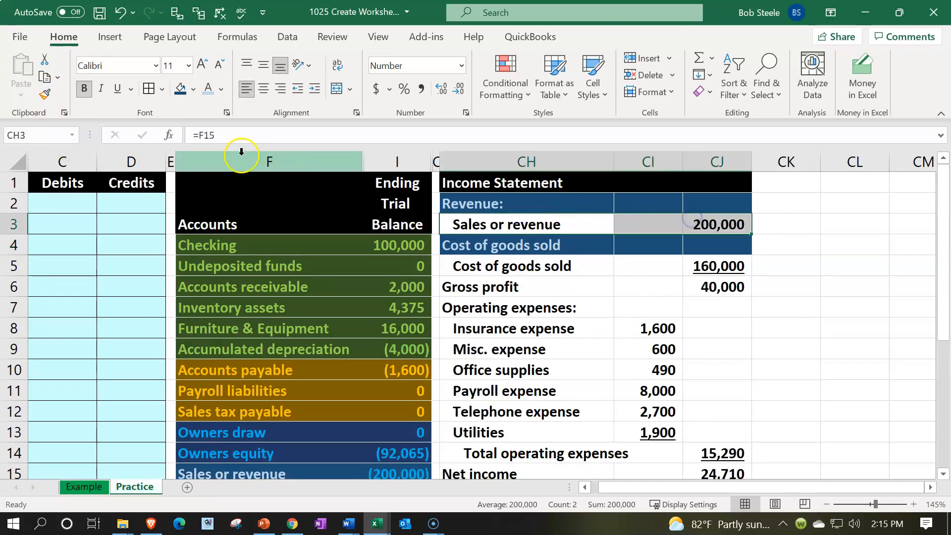
click(161, 90)
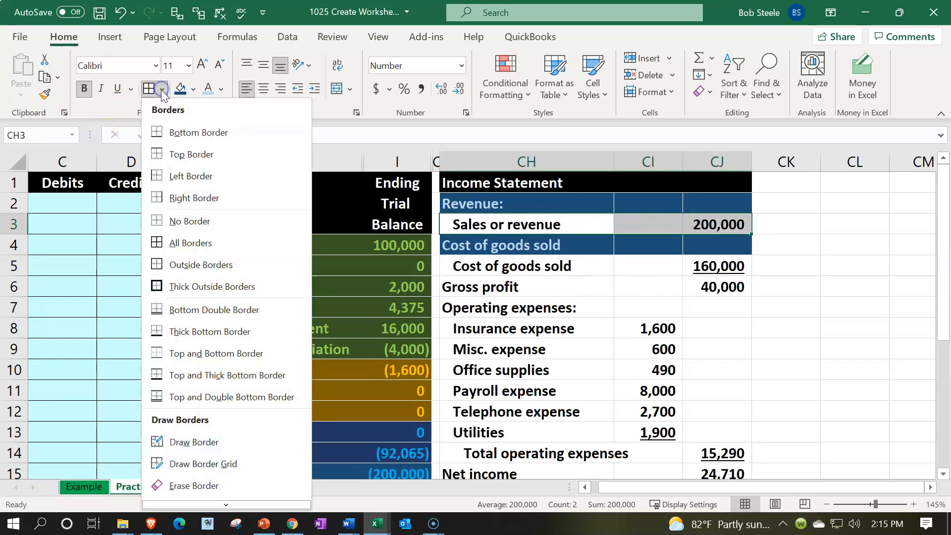
click(178, 242)
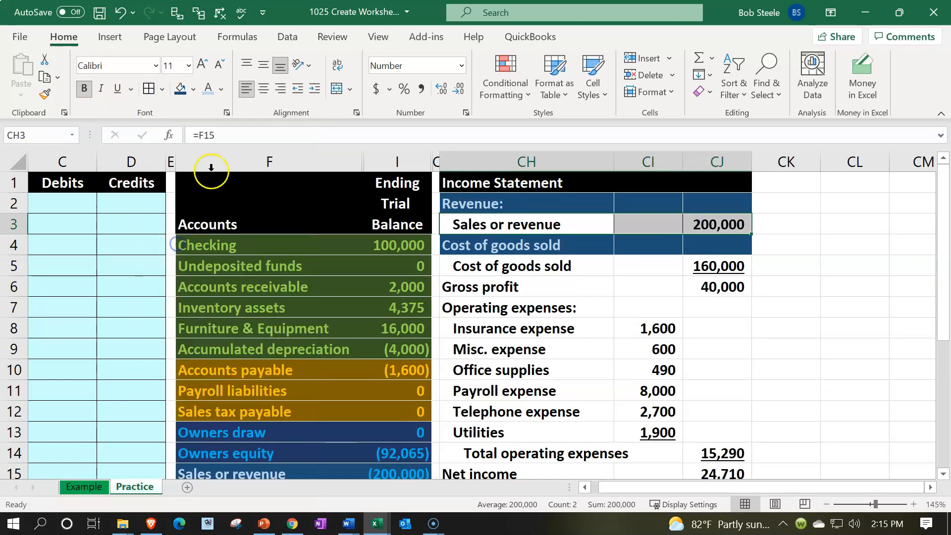
Fill the Sales or revenue row CH3:CJ3 with the light blue from the standard color palette.
click(193, 90)
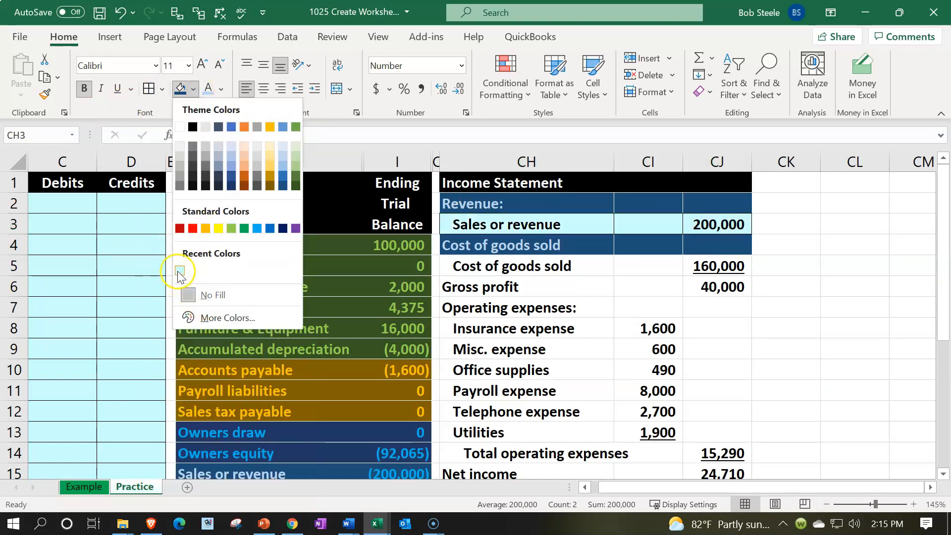
click(218, 317)
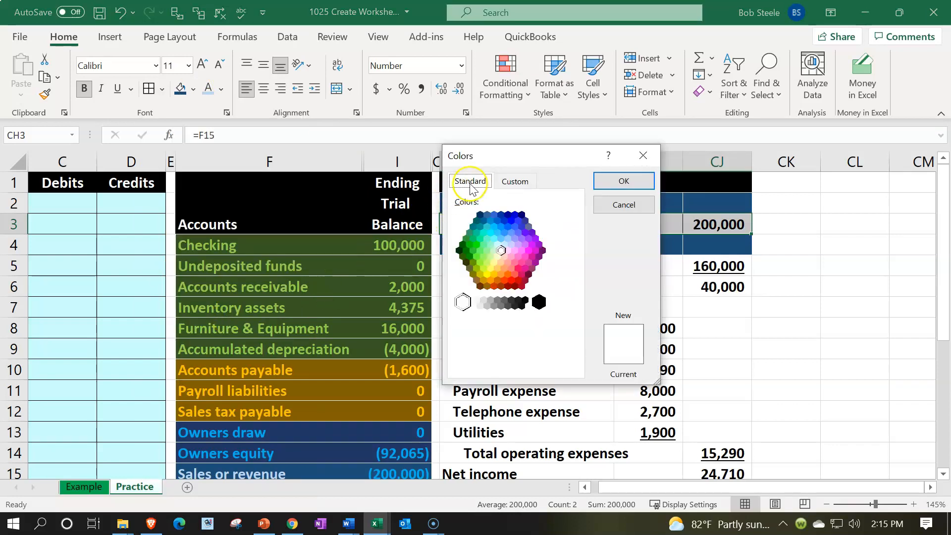
click(497, 243)
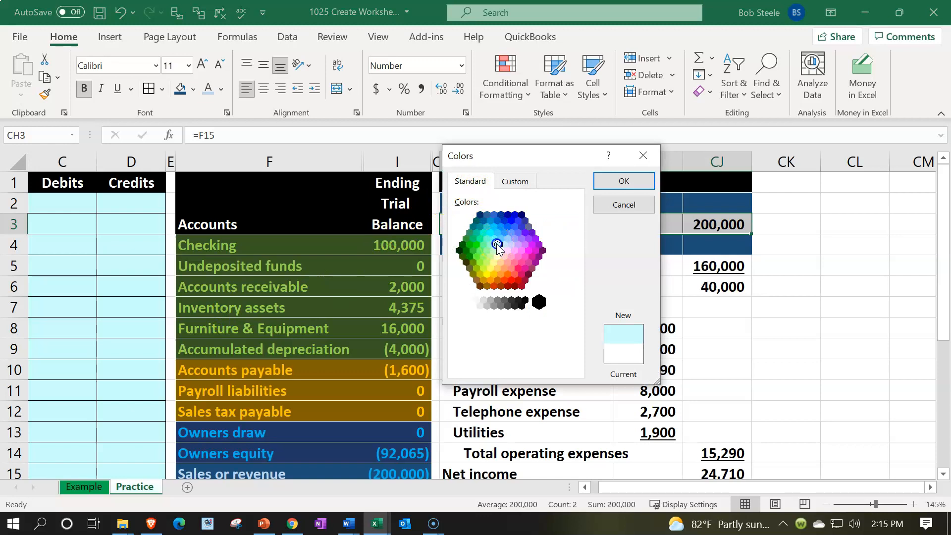
click(632, 182)
click(626, 302)
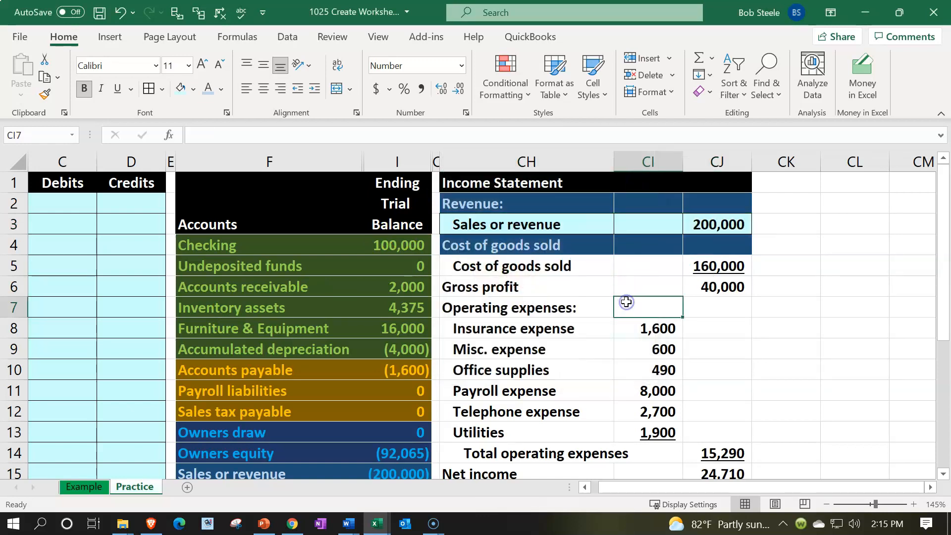
Apply all borders and the same light blue fill to CH5:CJ15, from Cost of goods sold through Net income.
click(589, 275)
drag(589, 275, 684, 436)
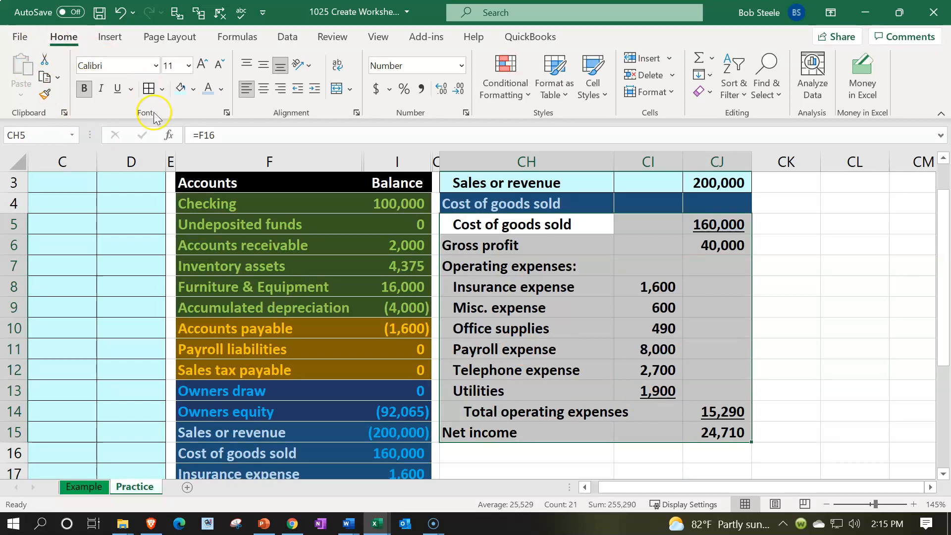
click(149, 89)
click(176, 92)
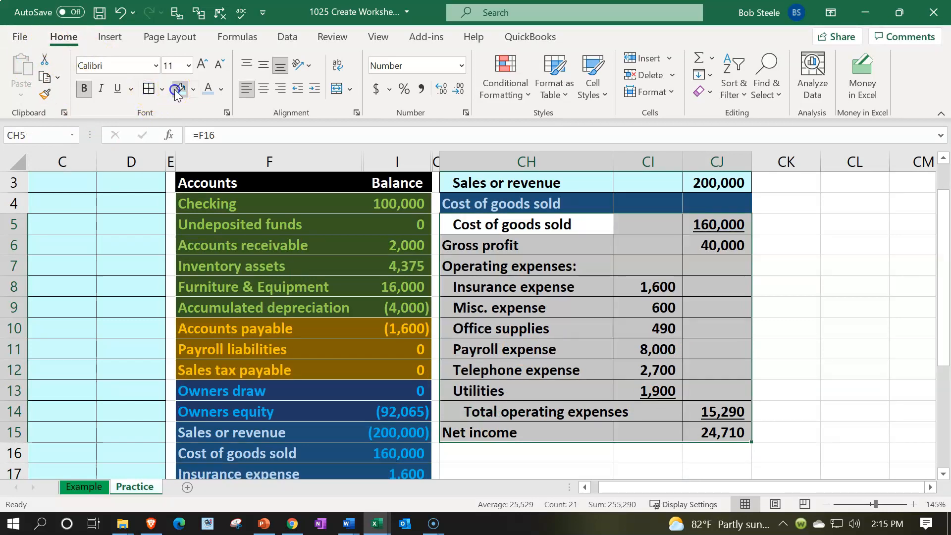
click(695, 360)
Apply a double underline to the net income amount in CJ15.
click(710, 436)
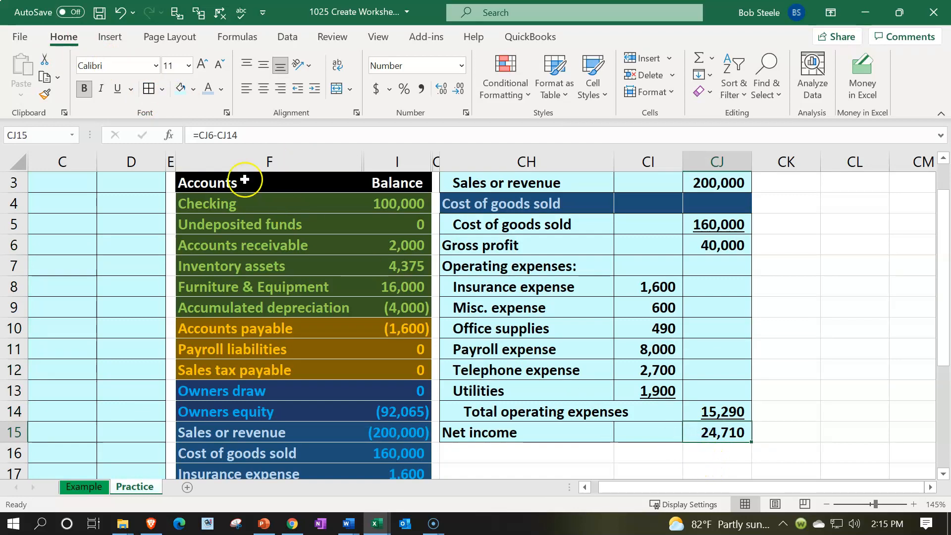
click(132, 90)
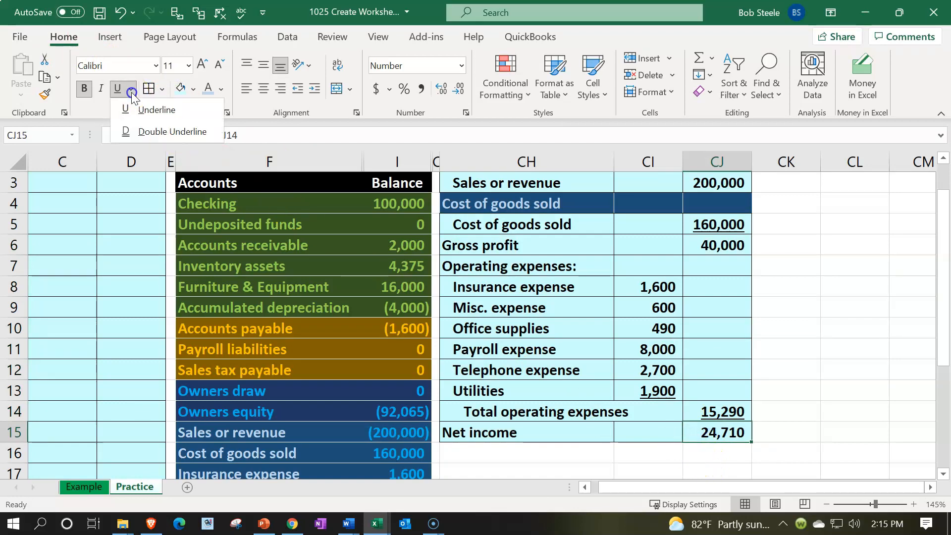
click(147, 132)
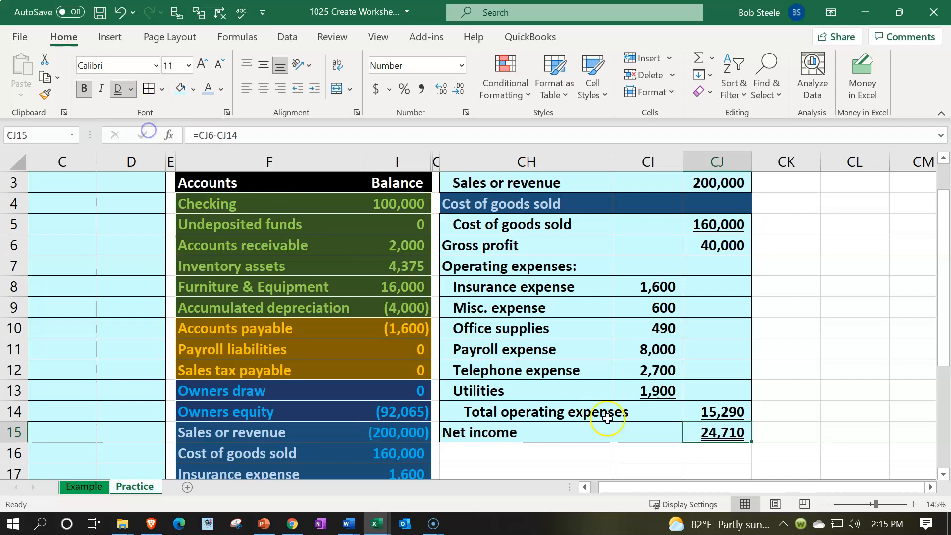
click(608, 417)
click(764, 425)
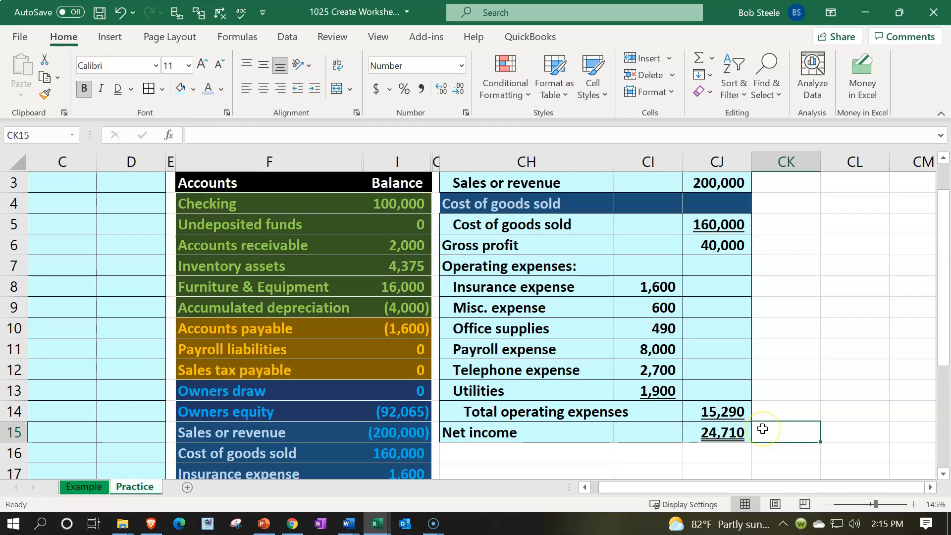
click(756, 432)
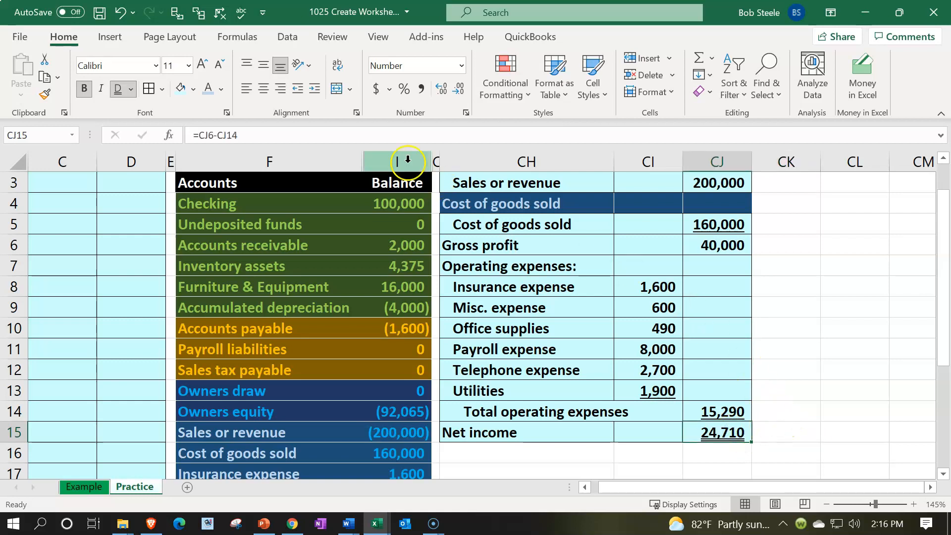
Spell check the whole sheet, ignoring all instances of "bal" and continuing from the sheet's beginning.
click(241, 16)
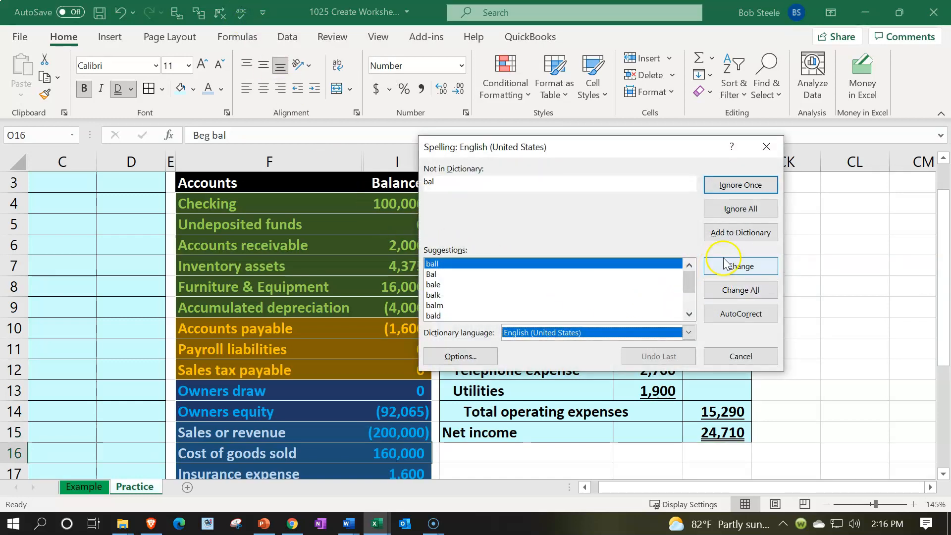
click(729, 209)
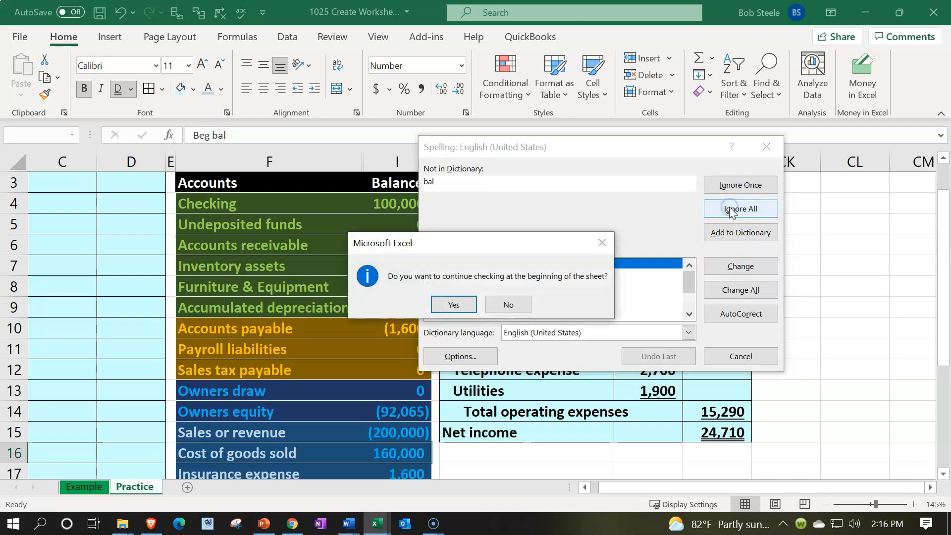
click(453, 304)
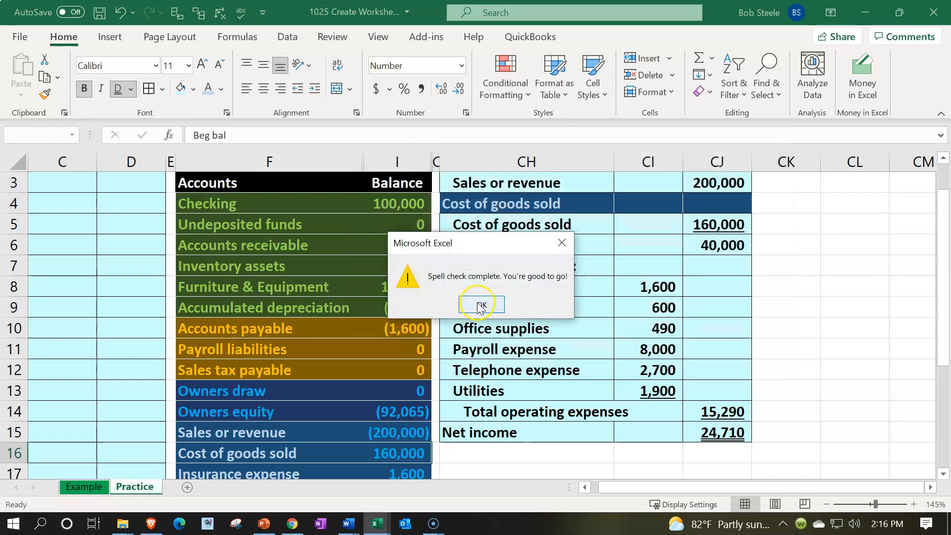
click(480, 305)
Unhide the hidden columns between F and CH.
scroll(513, 347, up, 2)
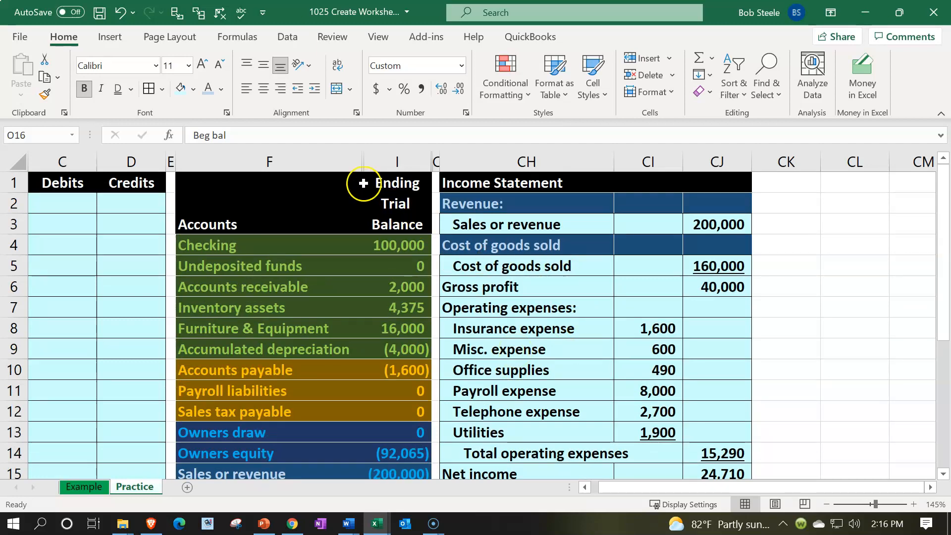
click(339, 158)
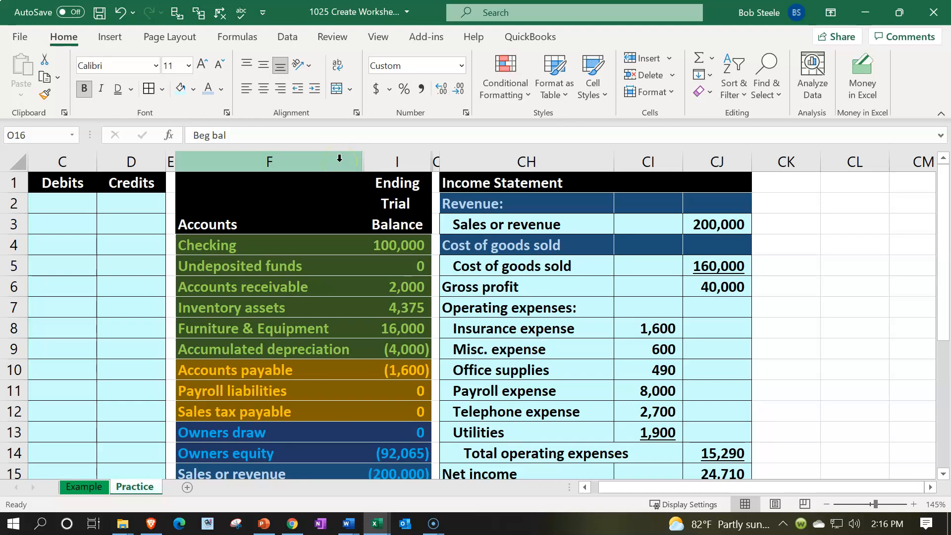
drag(339, 161, 479, 173)
right_click(481, 245)
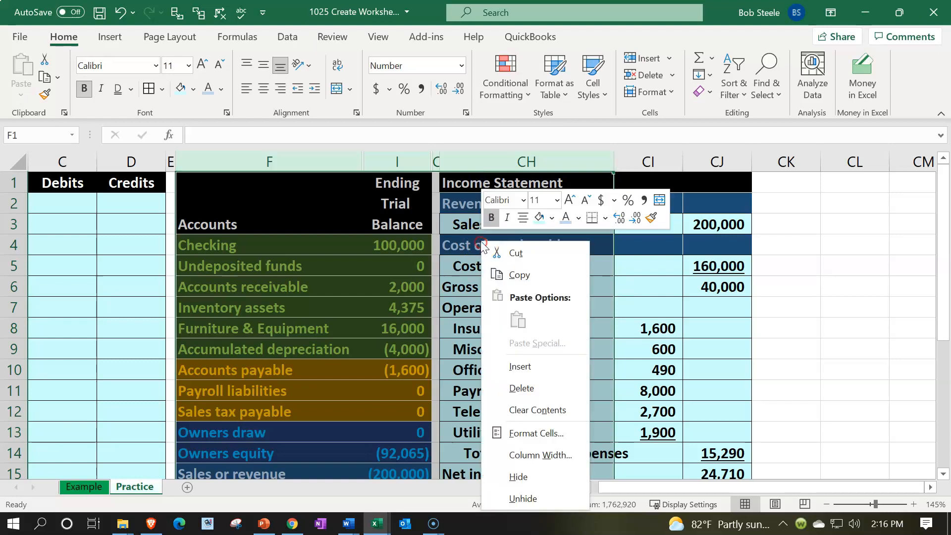
click(540, 498)
click(546, 265)
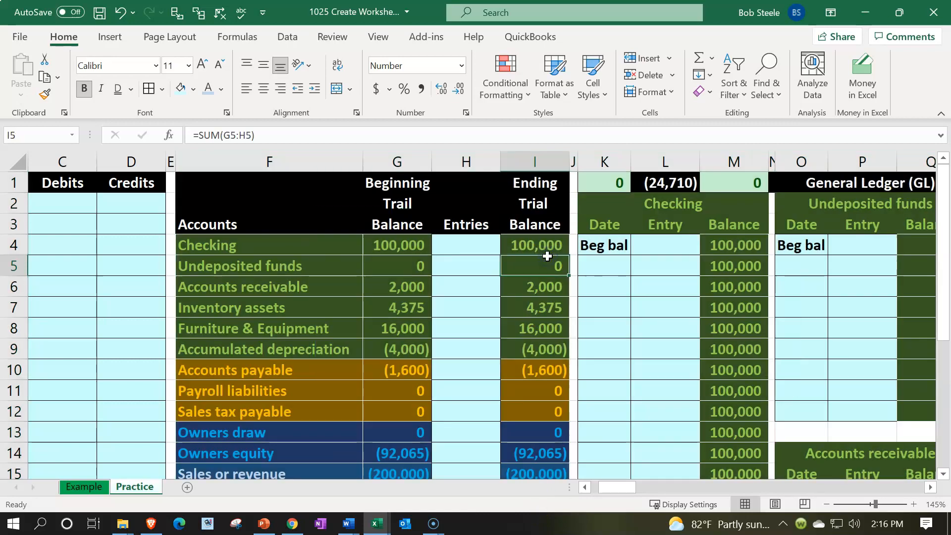
Look across the unhidden general ledger accounts to the balance sheet and income statement along row 5.
key(Right)
key(Right)
key(Right)
key(Right)
key(Right)
key(Right)
key(Right)
key(Right)
key(Right)
key(Right)
key(Right)
key(Right)
key(Right)
key(Right)
key(Right)
key(Right)
key(Right)
key(Right)
key(Right)
key(Right)
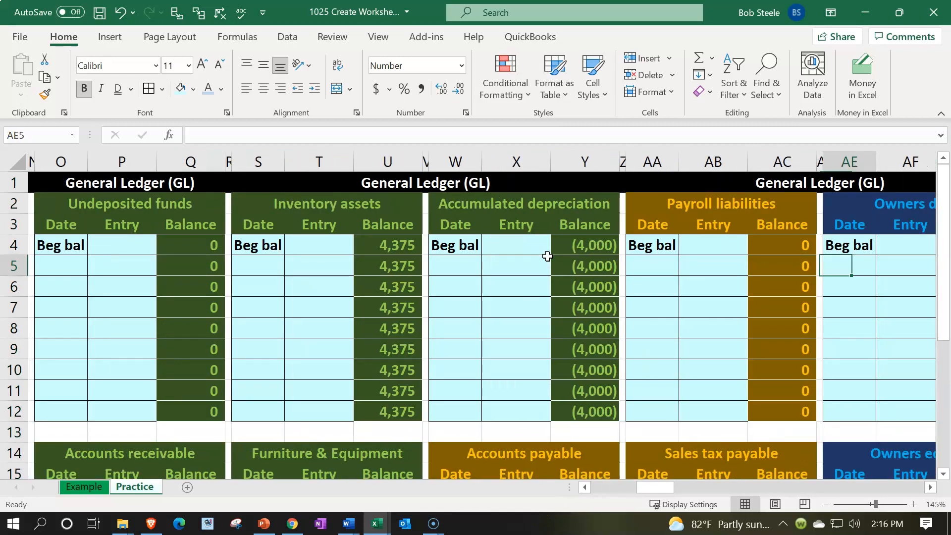
key(Right)
key(Right)
key(Right)
key(Right)
key(Right)
key(Right)
key(Right)
key(Right)
key(Right)
key(Right)
key(Right)
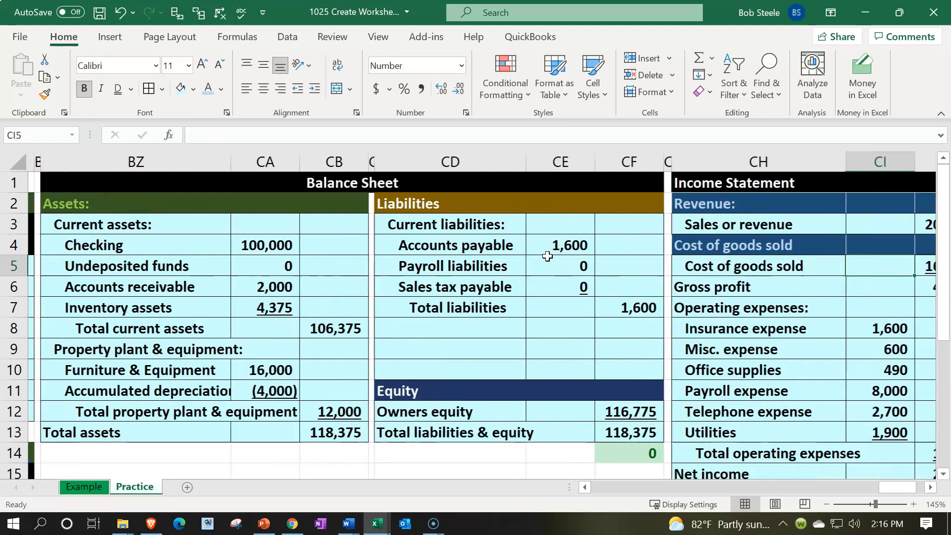
key(Left)
key(Left)
key(Left)
key(Left)
key(Left)
key(Left)
key(Left)
key(Left)
key(Left)
key(Left)
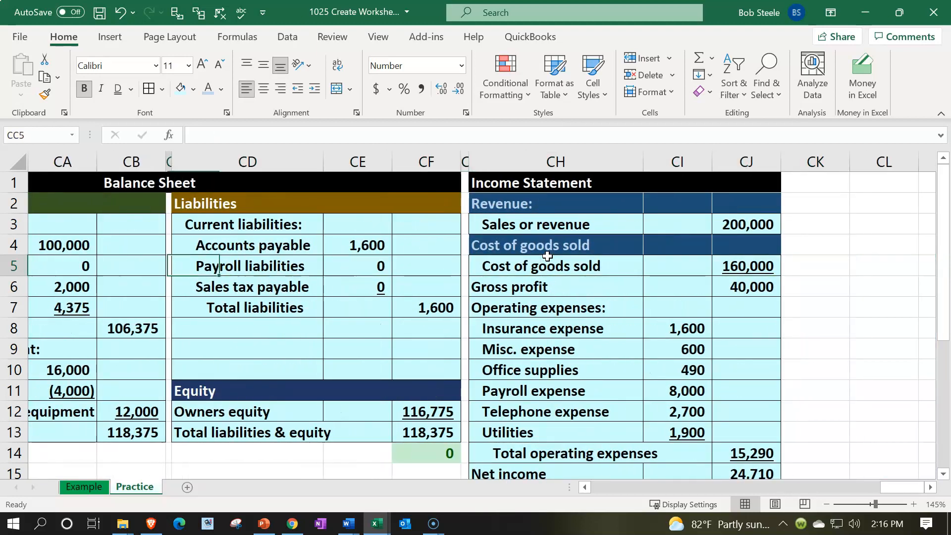
Review the balance sheet down to total liabilities & equity in CF13 and inspect the owners equity formula in CF12.
key(Left)
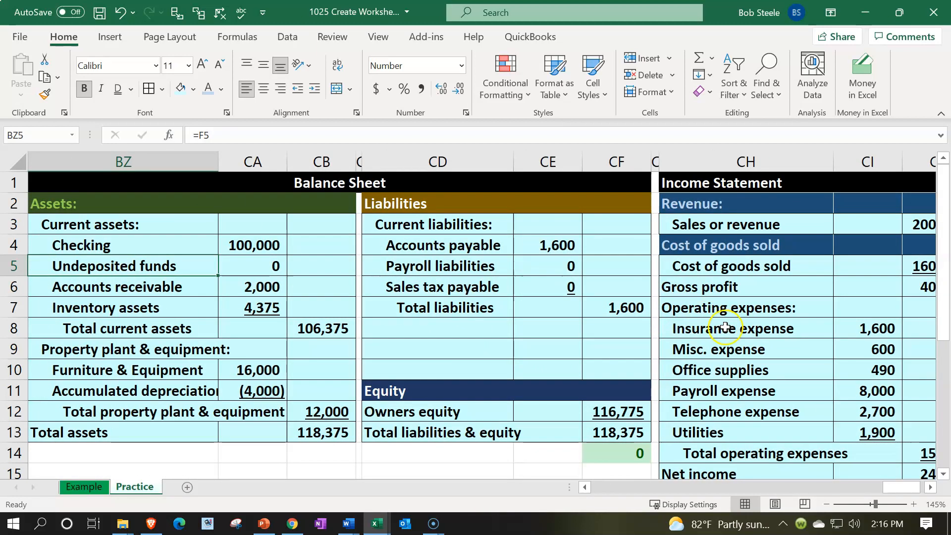
scroll(724, 327, down, 1)
click(623, 375)
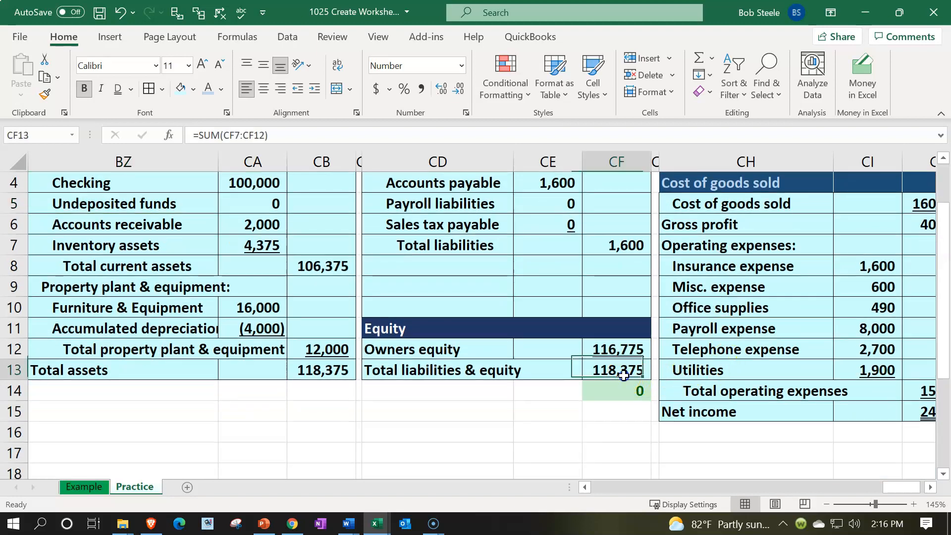
key(Up)
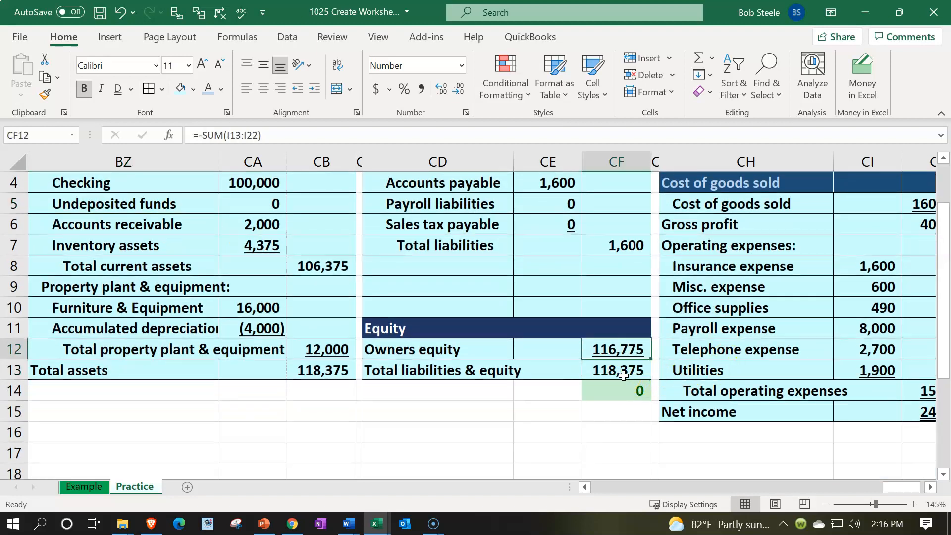
Examine the income statement down to net income in row 15 and compare it with the balance sheet's equity section.
key(Right)
key(Right)
key(Right)
key(Right)
key(Down)
key(Down)
key(Down)
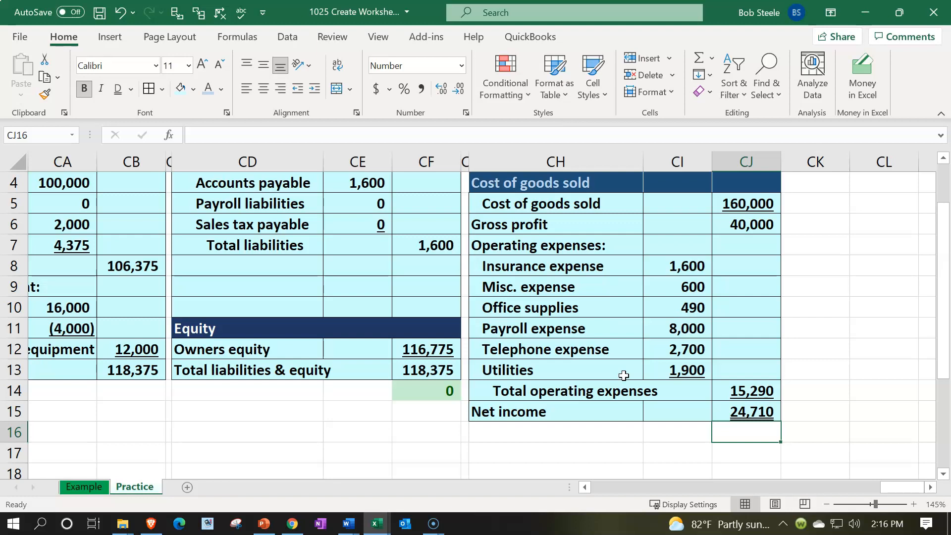
click(586, 443)
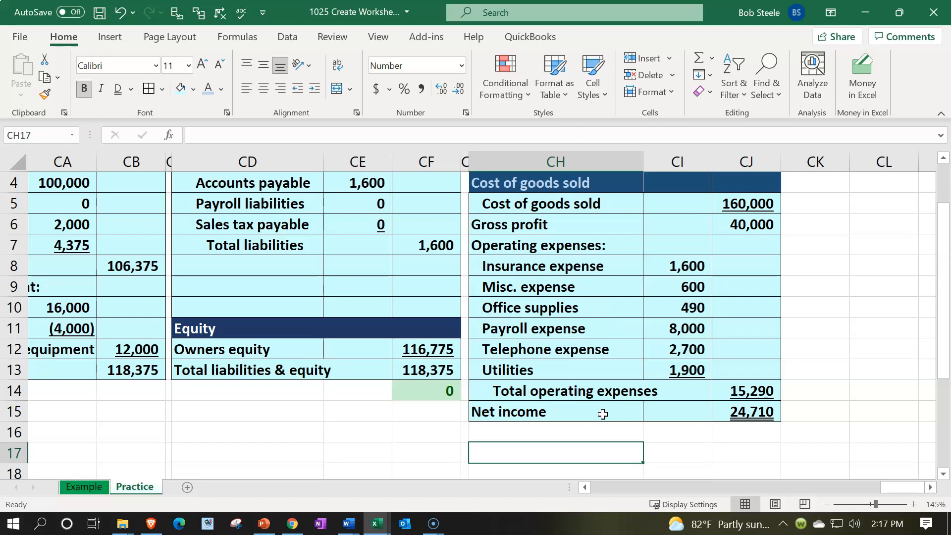
click(305, 395)
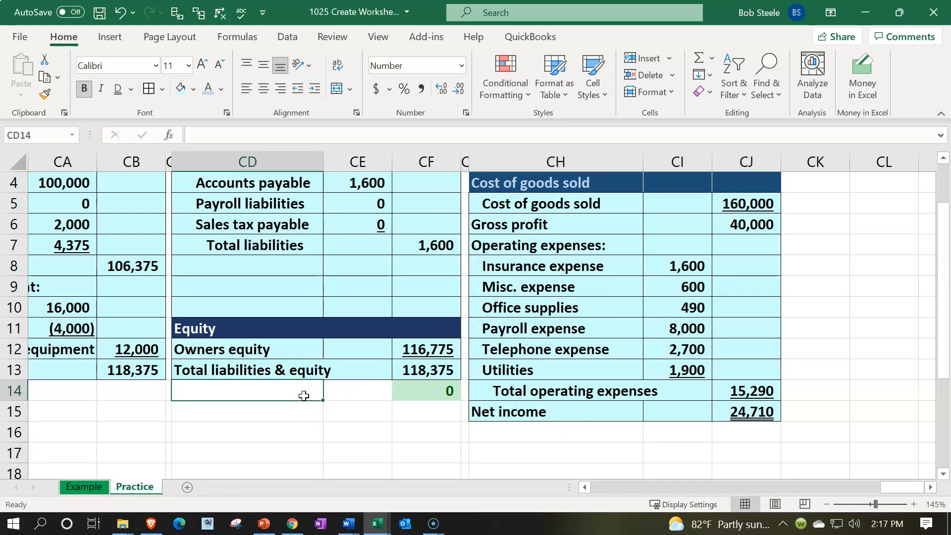